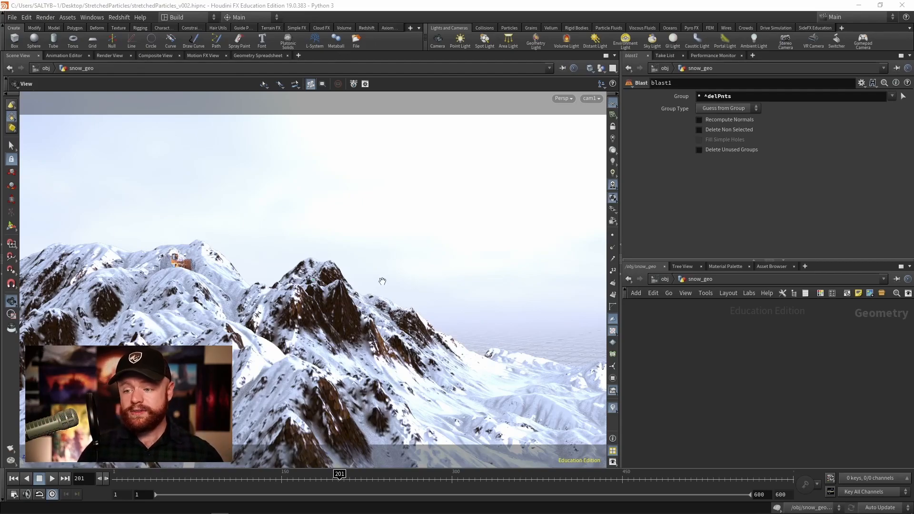
Step: Add a VDB node to the snow_geo network
drag(490, 296, 198, 276)
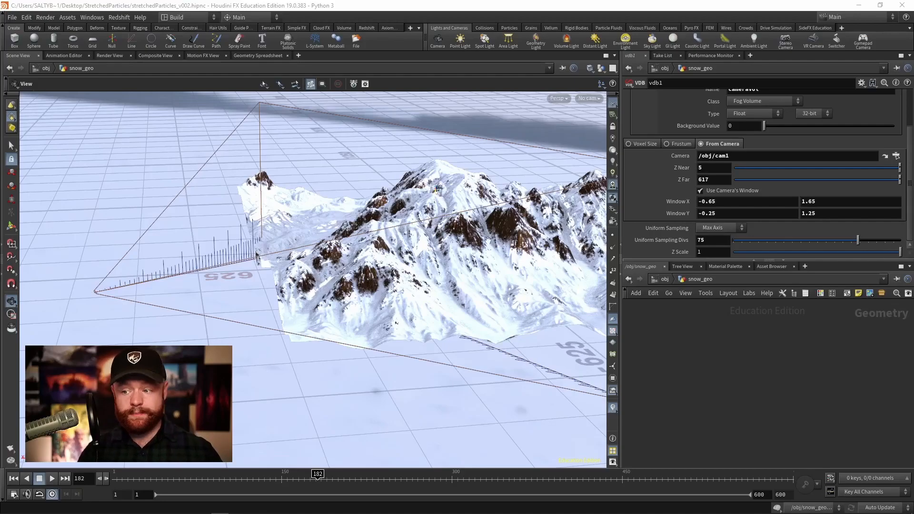
key(Tab)
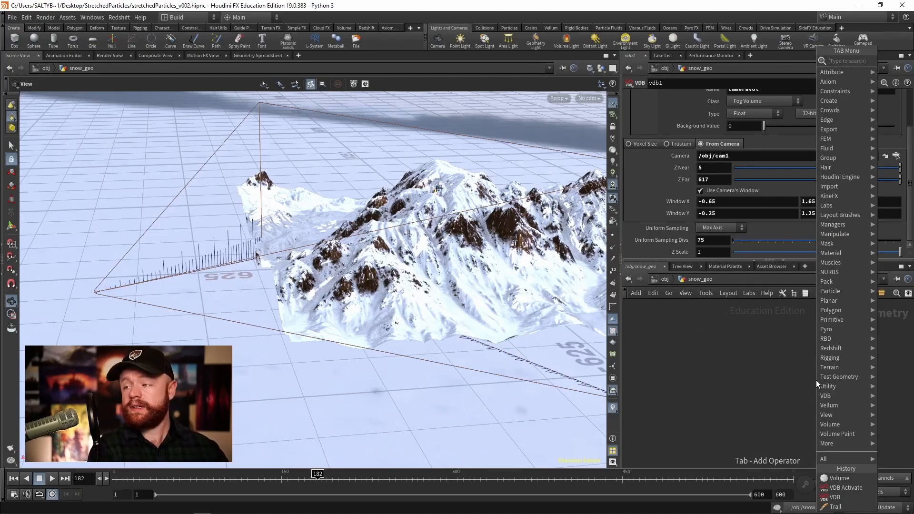
text(vdb)
key(Return)
click(816, 380)
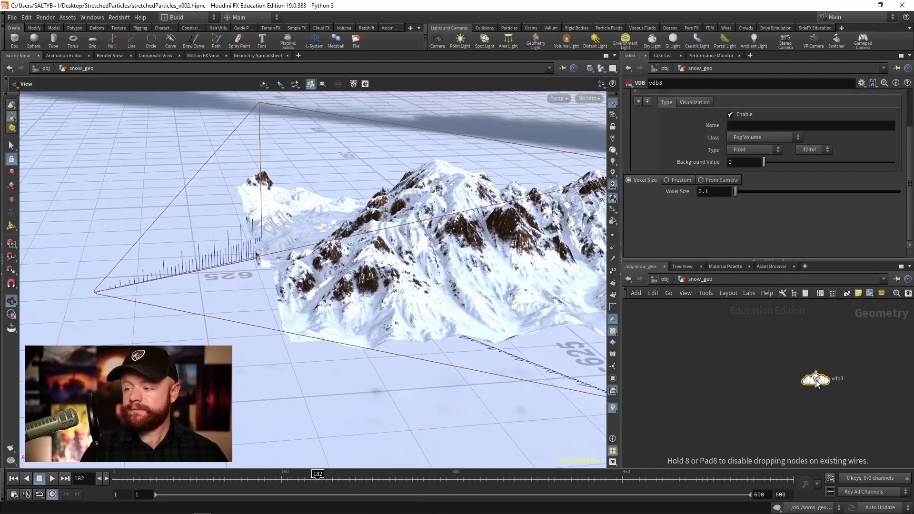
key(h)
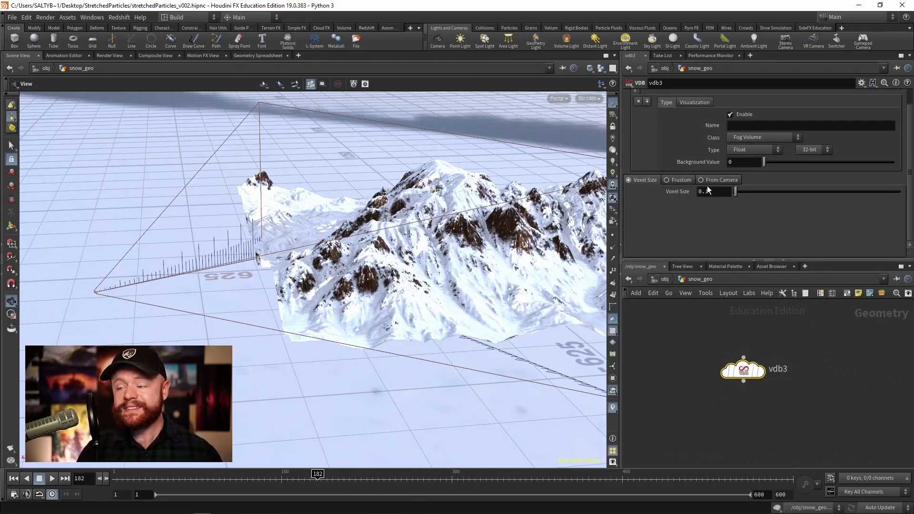
Step: Set the VDB node to be built from camera /obj/cam1 and name its volume camVol
click(715, 180)
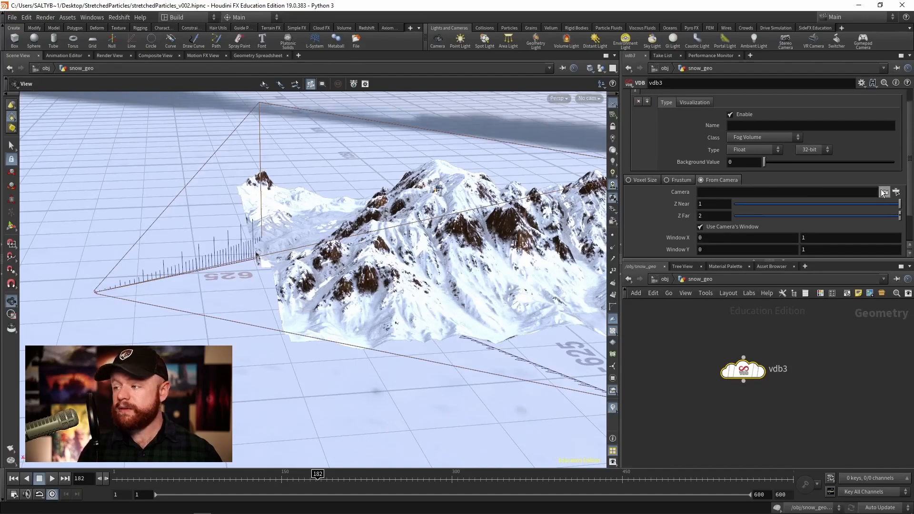
click(885, 192)
click(847, 160)
click(831, 270)
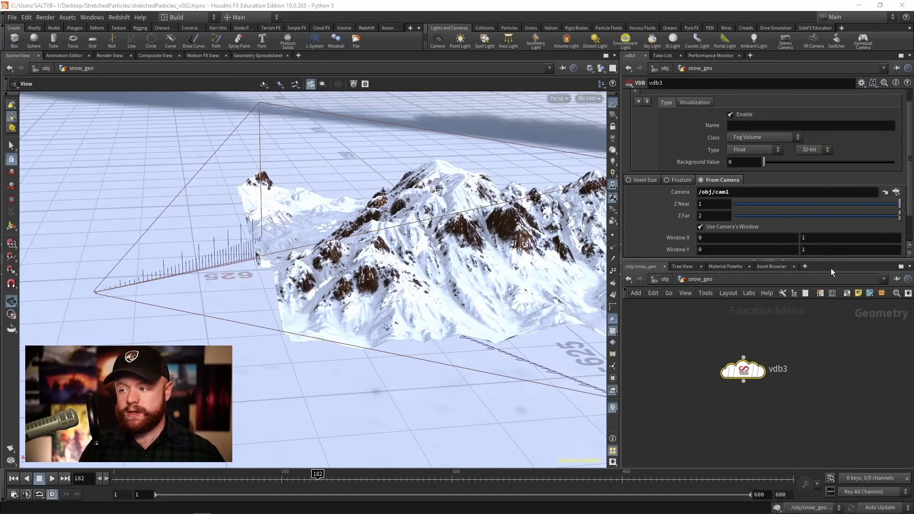
click(779, 127)
text(camVol)
key(Return)
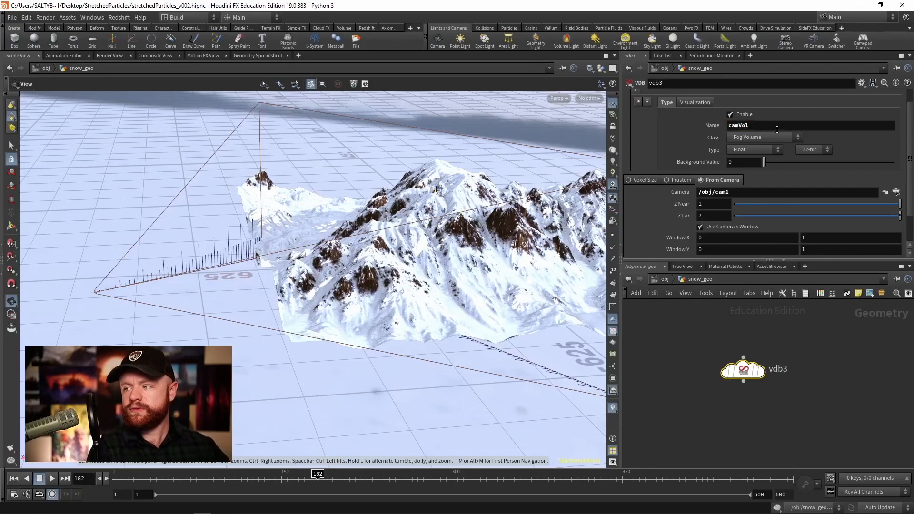
Step: Add a VDB Activate node connected below the VDB node and display its output
drag(790, 366, 764, 360)
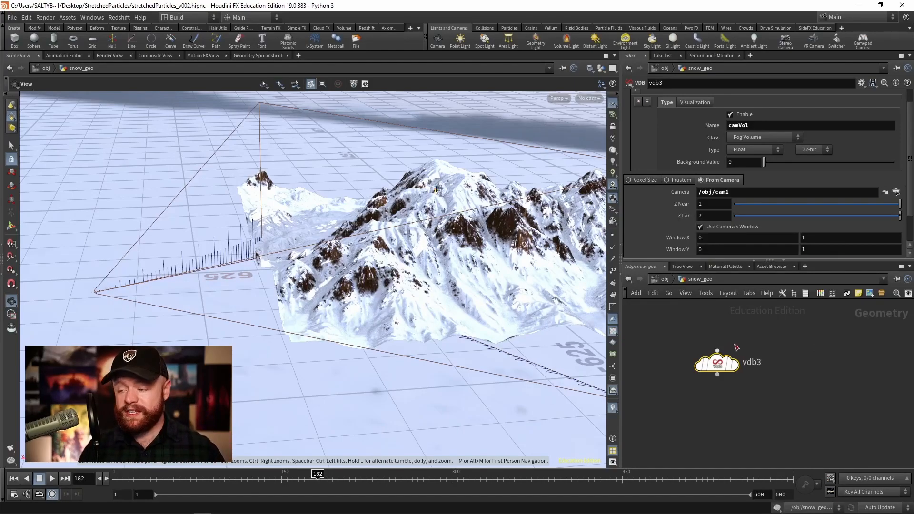
key(Tab)
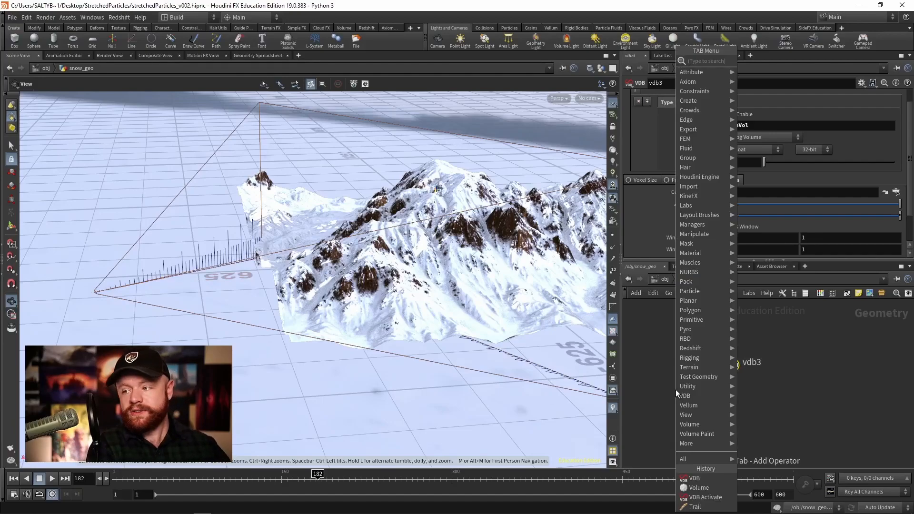
text(vdb act)
key(Return)
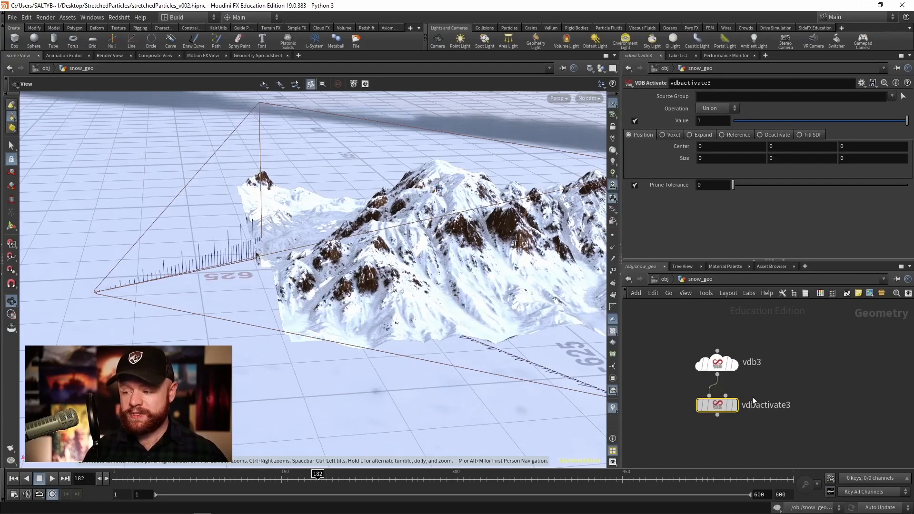
click(738, 410)
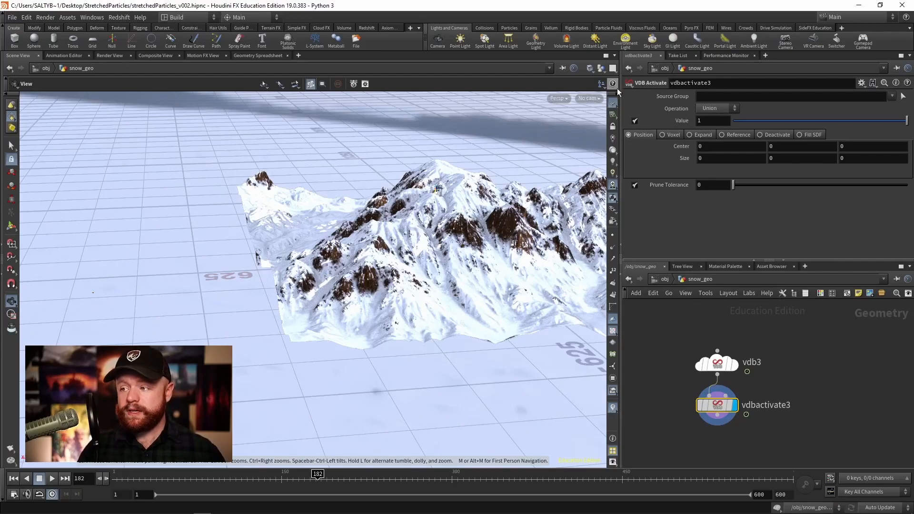
Step: Set the VDB Activate region's size to 1000 on all three axes
click(715, 158)
text(1000)
key(Tab)
text(1000)
key(Tab)
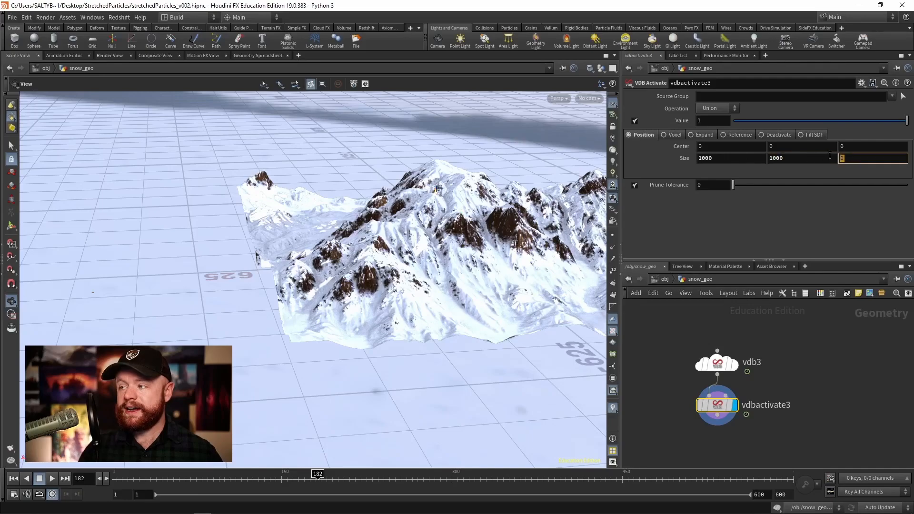
text(1000)
key(Return)
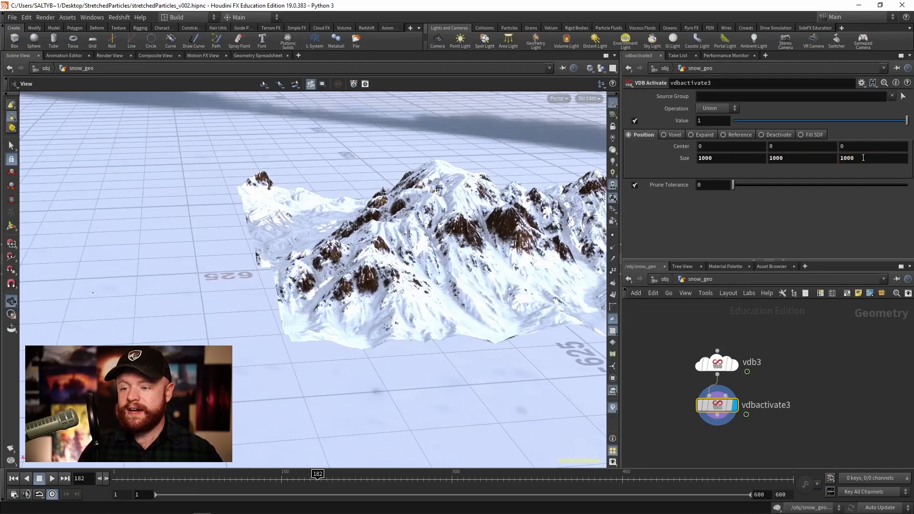
Step: On the VDB node, set the Uniform Sampling Divs to 100 and Z Far to 602
click(719, 361)
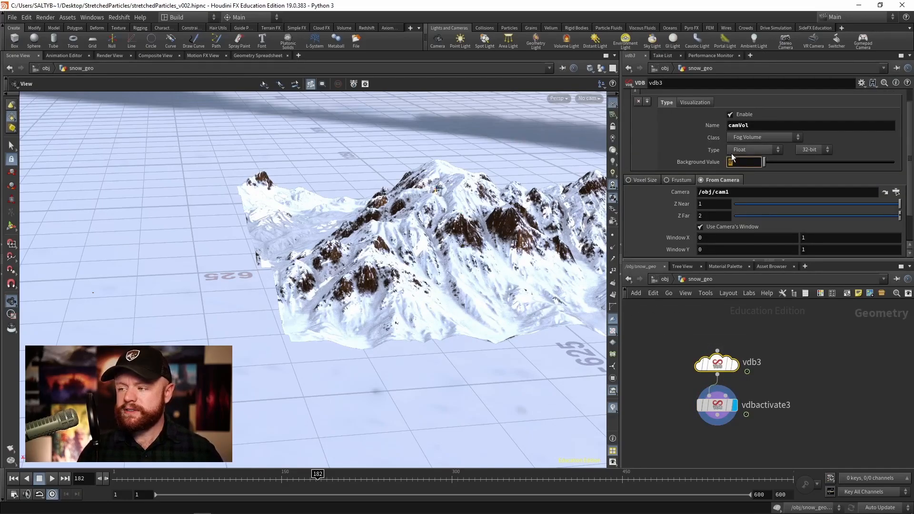
drag(907, 160, 910, 197)
double_click(708, 242)
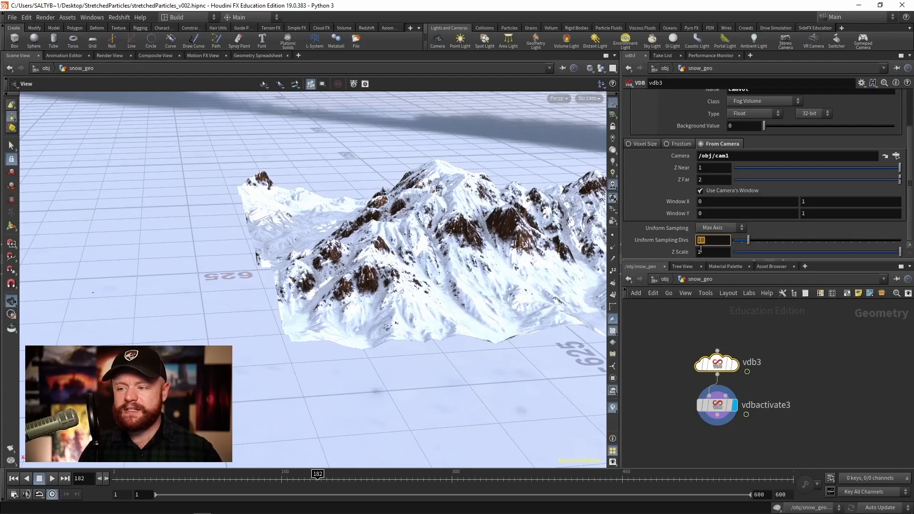
click(707, 416)
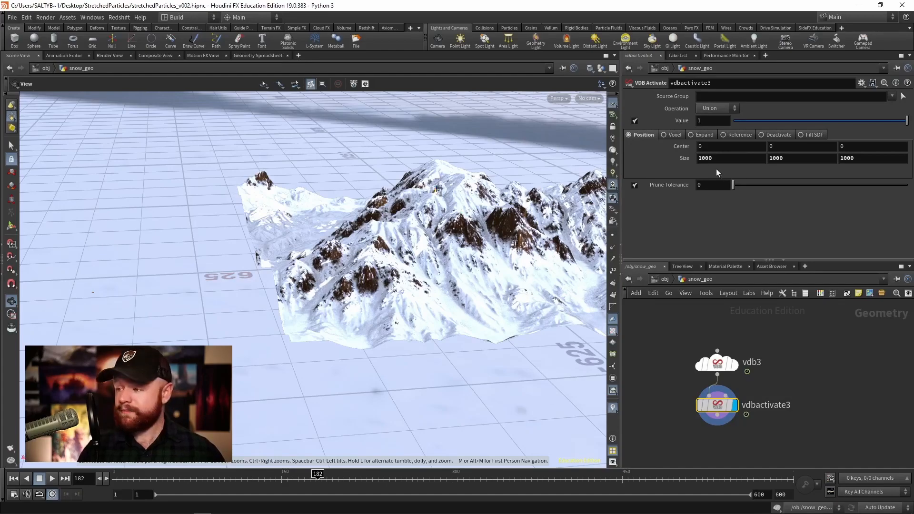
click(717, 363)
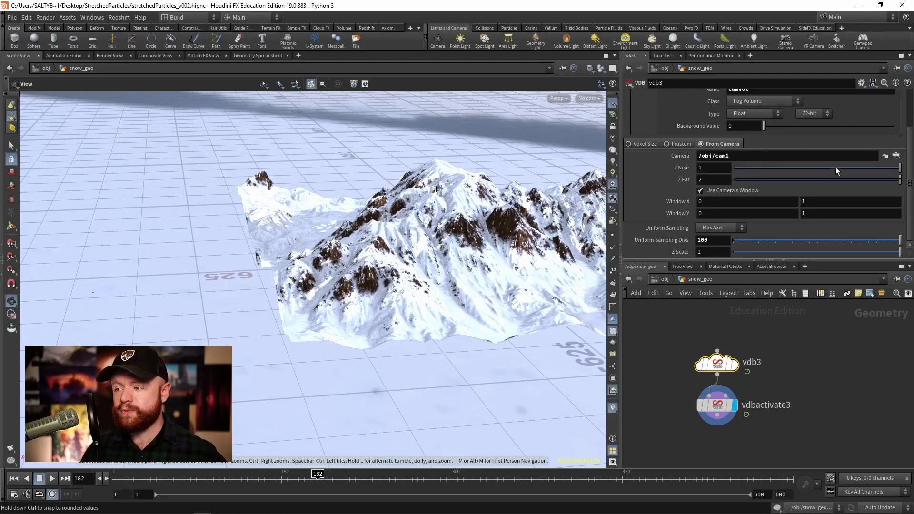
middle_drag(684, 183, 705, 132)
drag(403, 234, 274, 274)
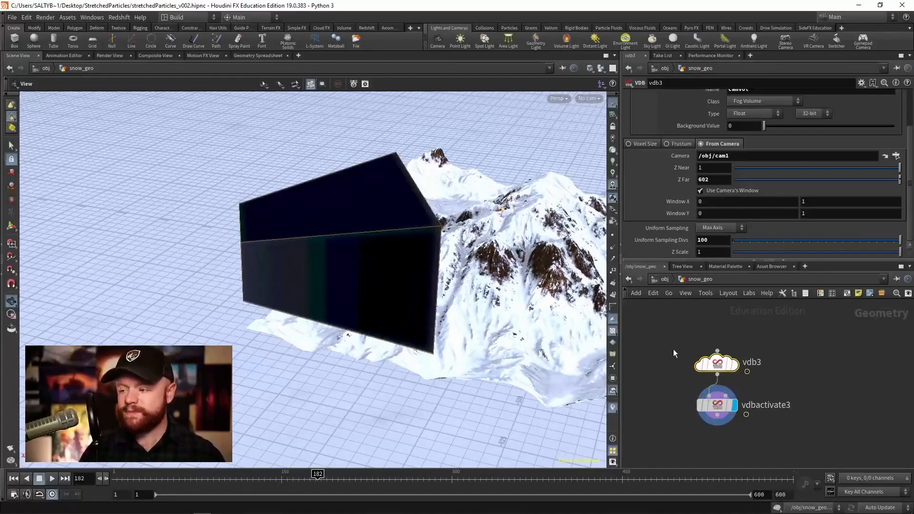
Step: Enlarge the VDB Activate region's size to 1600 on all three axes
click(717, 404)
middle_drag(685, 157, 725, 95)
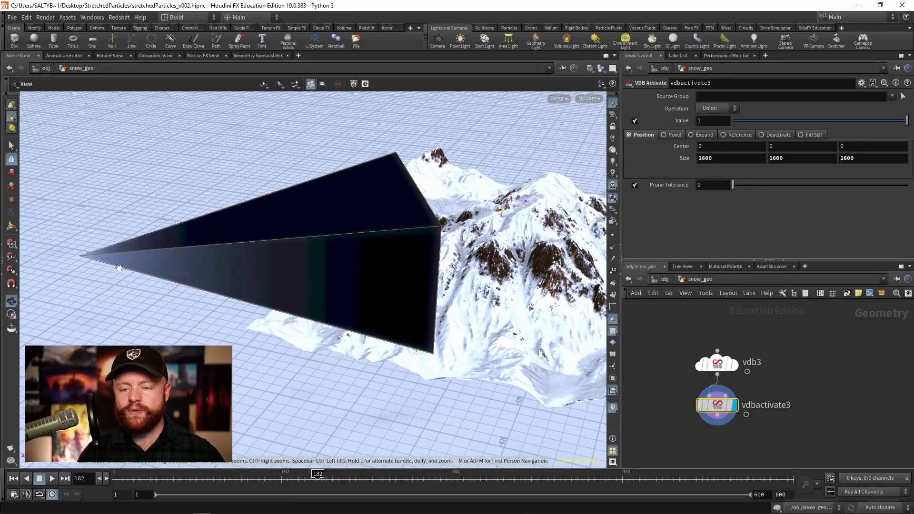
middle_drag(113, 270, 164, 247)
right_drag(164, 247, 373, 237)
drag(373, 236, 242, 252)
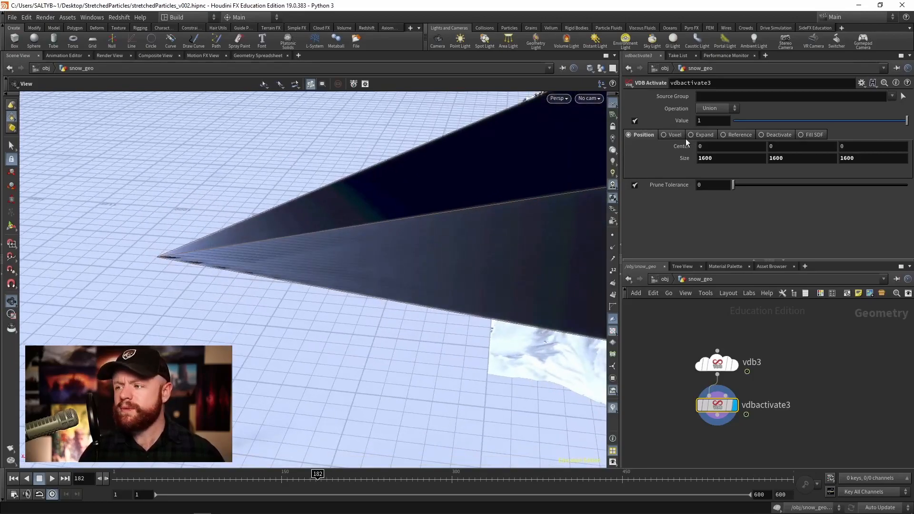
Step: Set the VDB node's Z Near to 20 to start the camera volume further from the camera
click(716, 365)
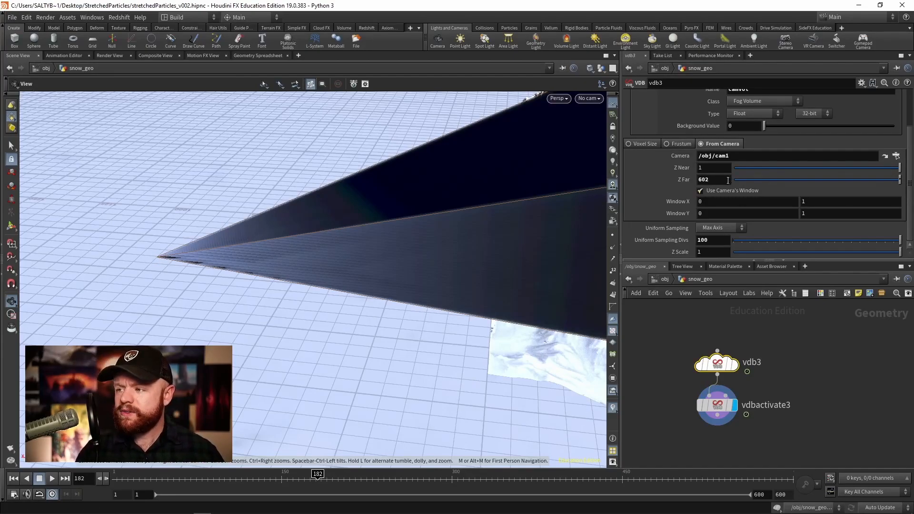
drag(708, 168, 685, 173)
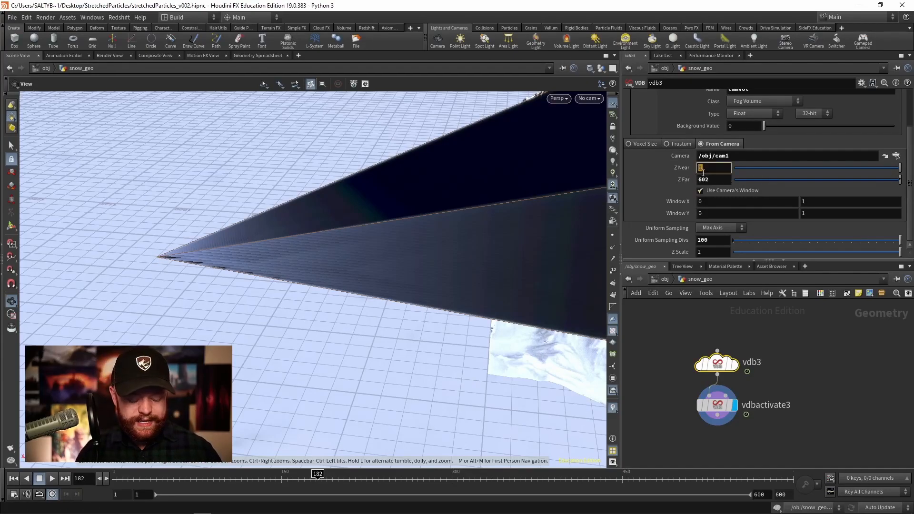
text(20)
key(Return)
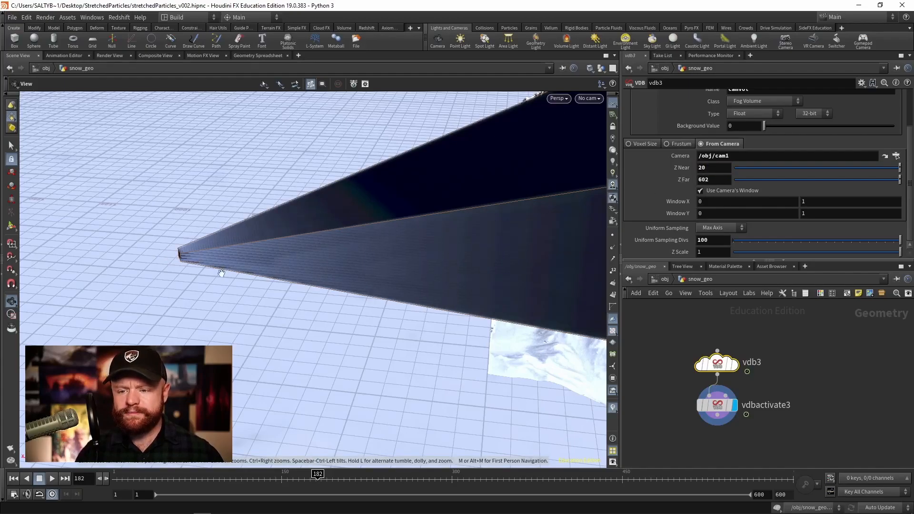
Step: Scrub the timeline to frame 133 and on to frame 207 to check how the volume follows the camera
drag(189, 261, 292, 262)
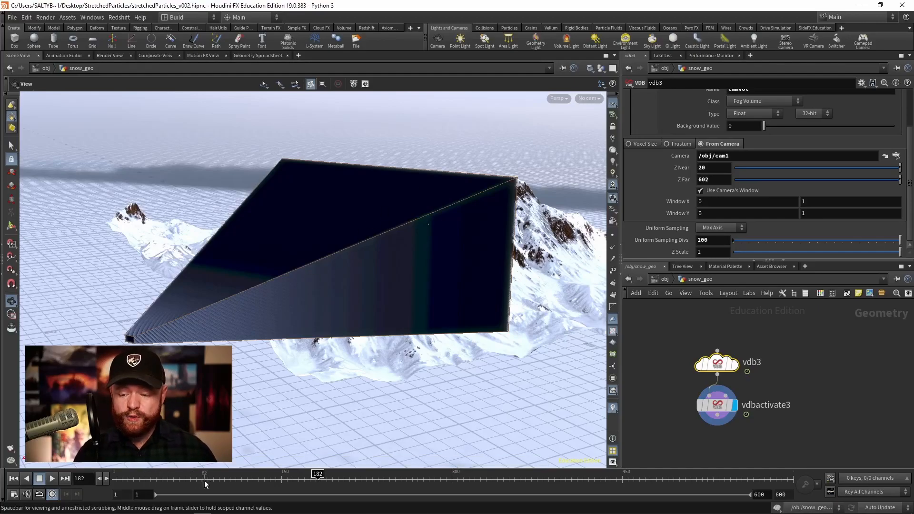
mouse_move(274, 481)
mouse_down()
mouse_move(472, 469)
mouse_move(261, 471)
mouse_up()
right_drag(279, 396, 281, 217)
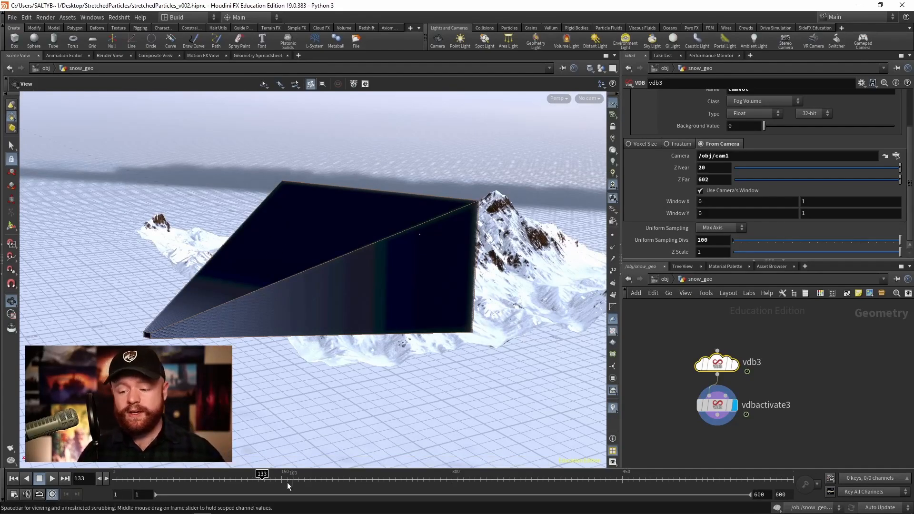
drag(290, 481, 347, 477)
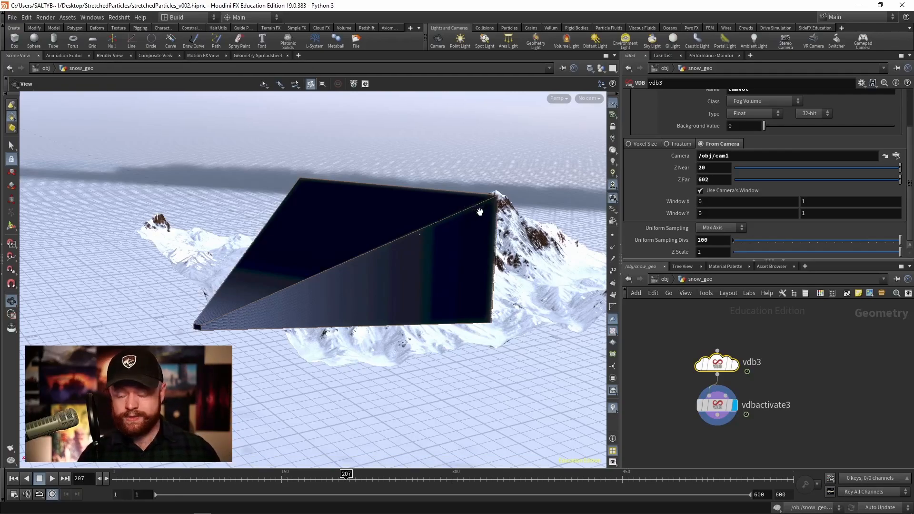
Step: Set the VDB node's Window X and Window Y ranges to -.75 and 1.75 to widen the camera volume
drag(671, 379, 759, 349)
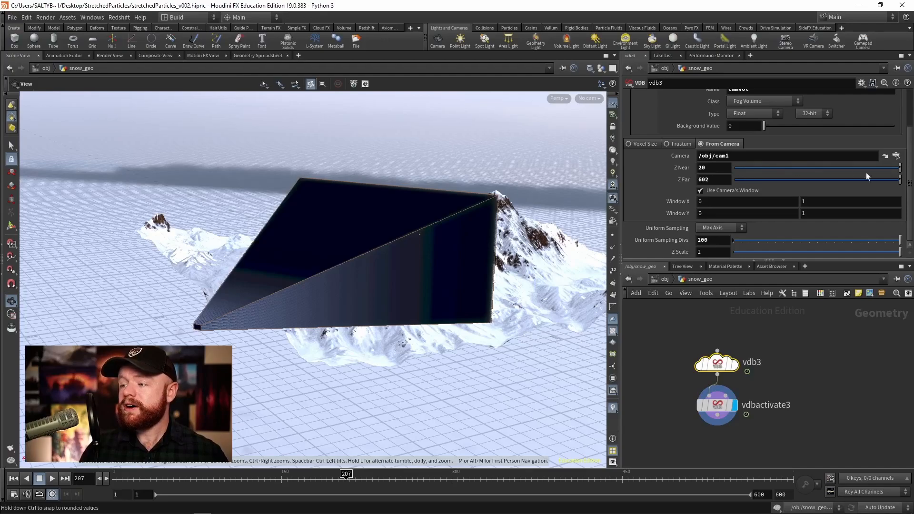
drag(724, 202, 686, 210)
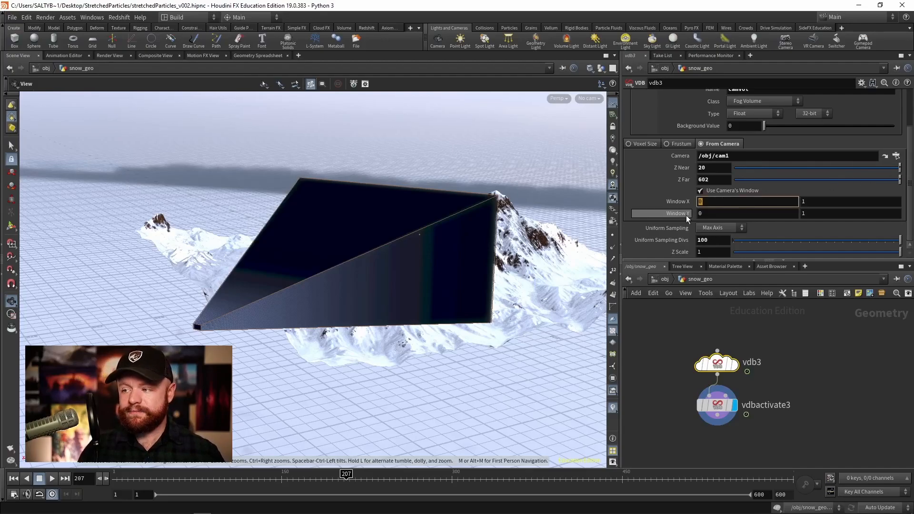
text(-.75)
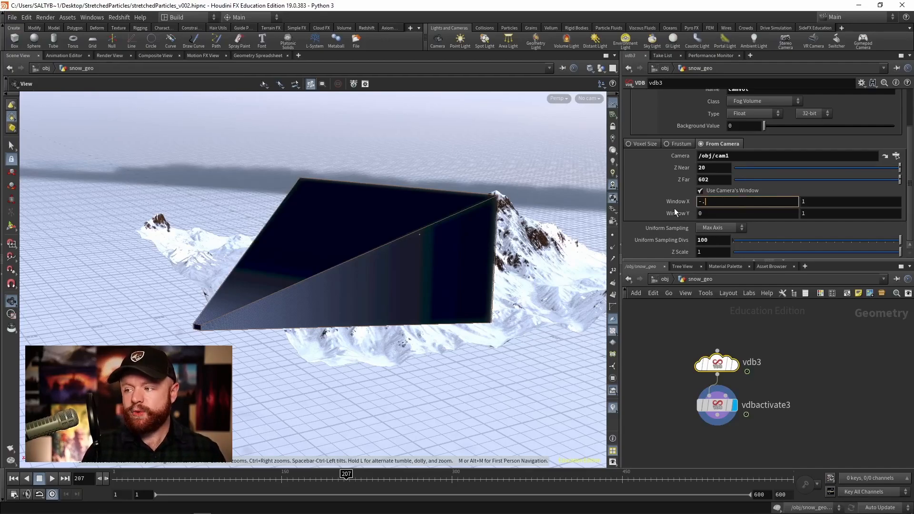
key(Tab)
text(1.75)
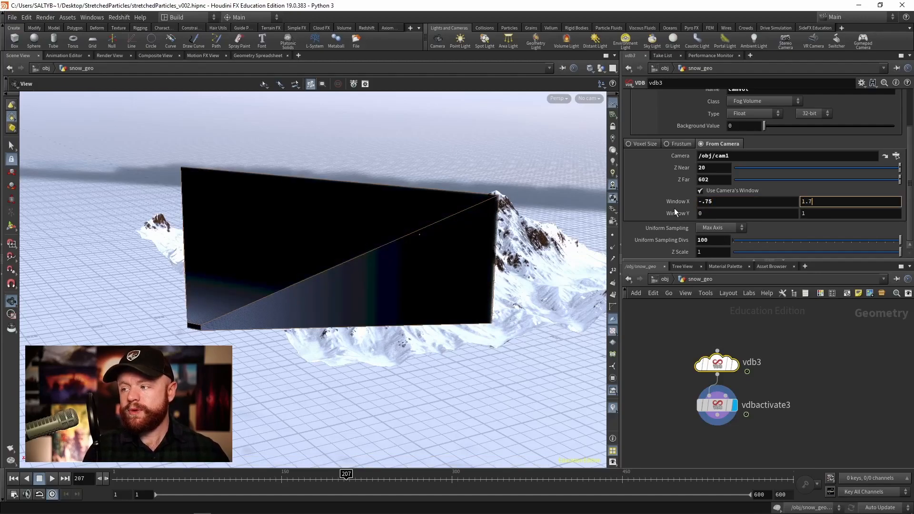
key(Tab)
text(-.75)
key(Tab)
text(1.75)
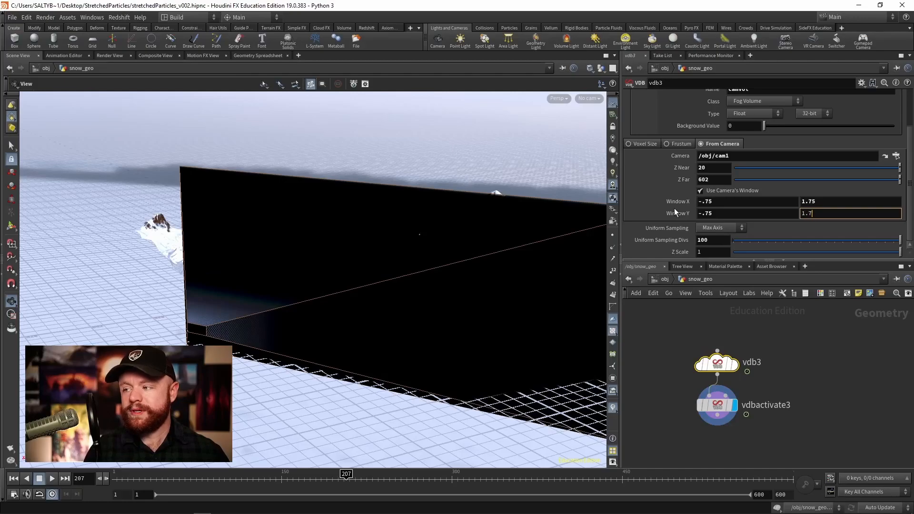
key(Return)
middle_drag(268, 294, 202, 295)
drag(201, 295, 225, 268)
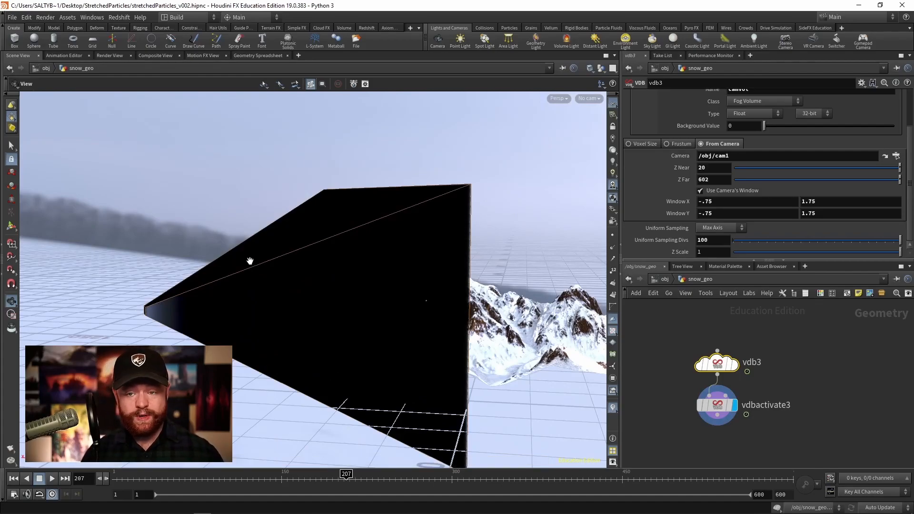
Step: Add a Convert VDB node after the VDB Activate node
middle_drag(754, 372, 747, 359)
drag(787, 373, 694, 421)
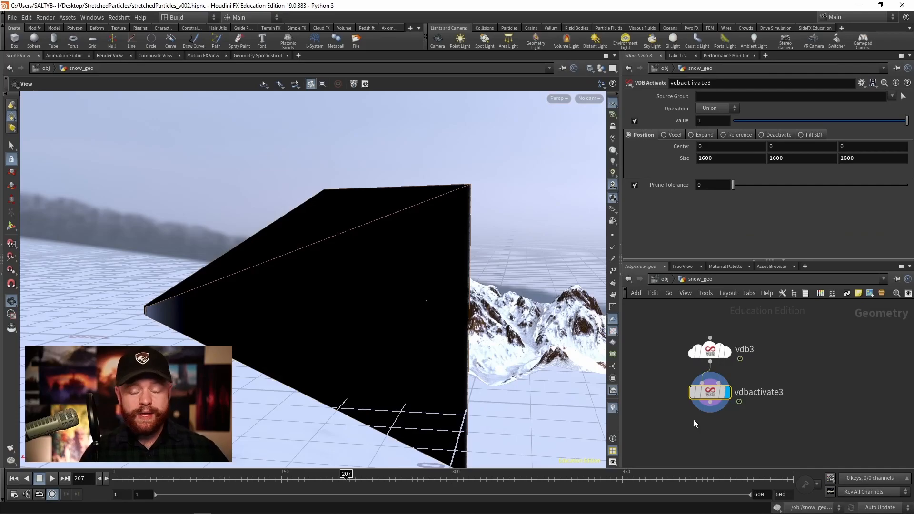
middle_click(710, 398)
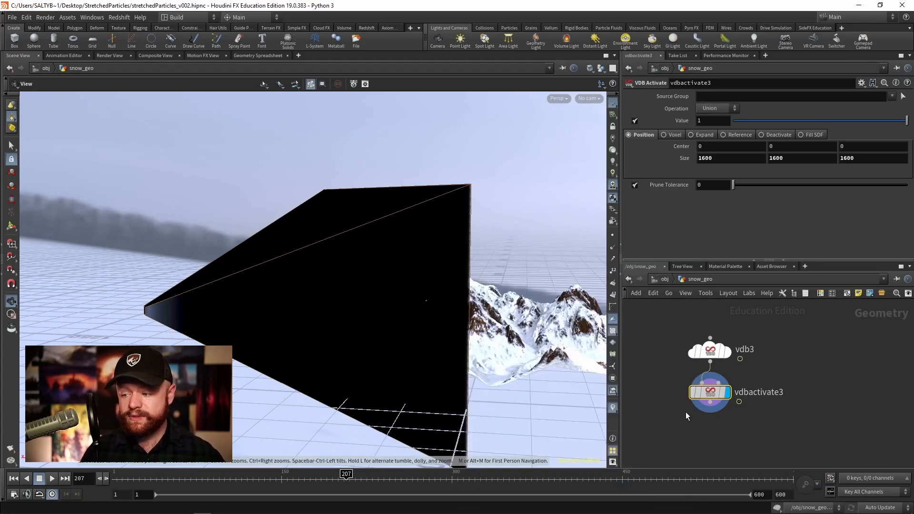
key(Tab)
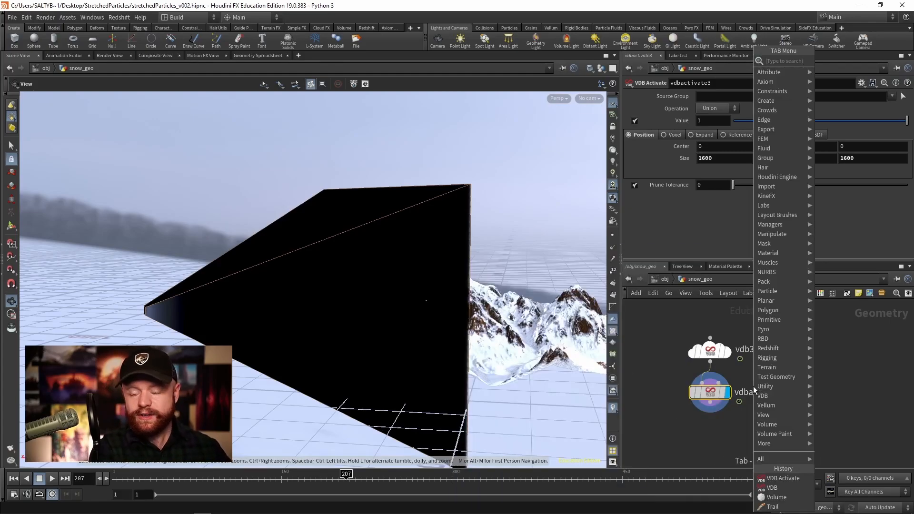
text(convert v)
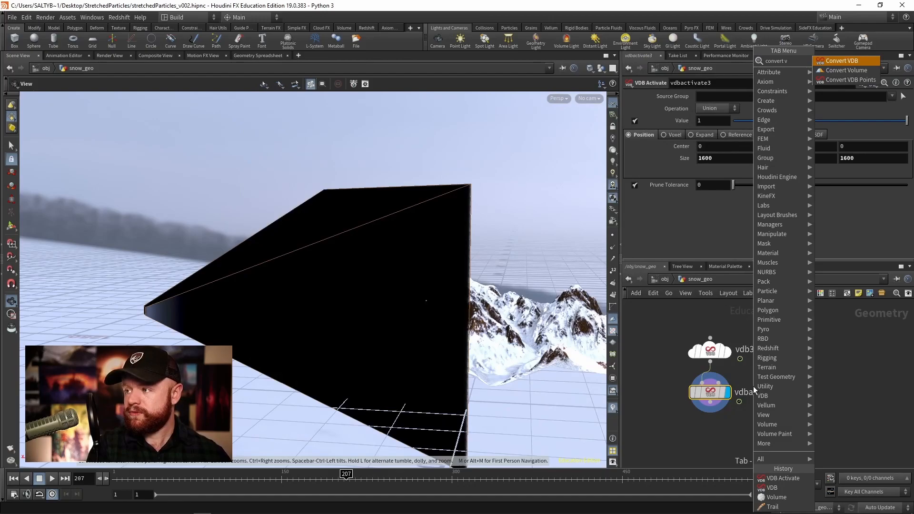
key(Return)
Step: Set the Convert VDB node to convert to Polygons with an Isovalue of .001
click(736, 107)
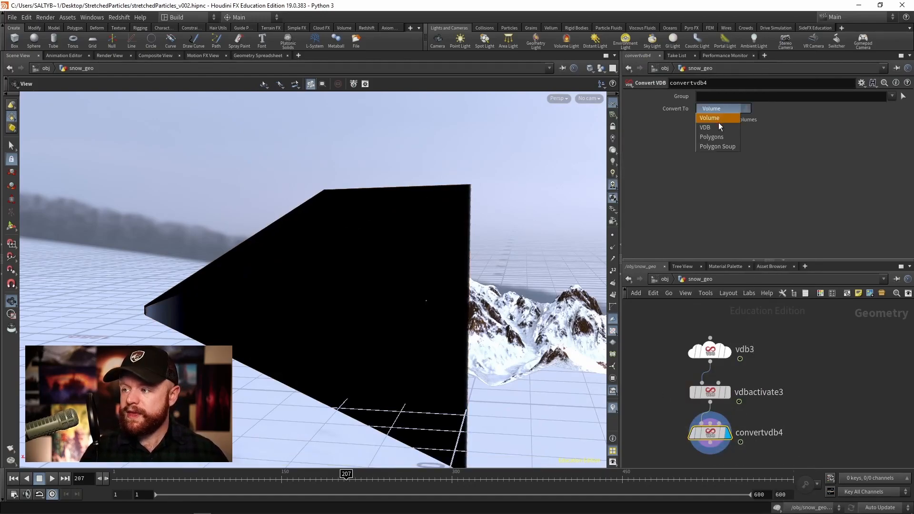
click(719, 119)
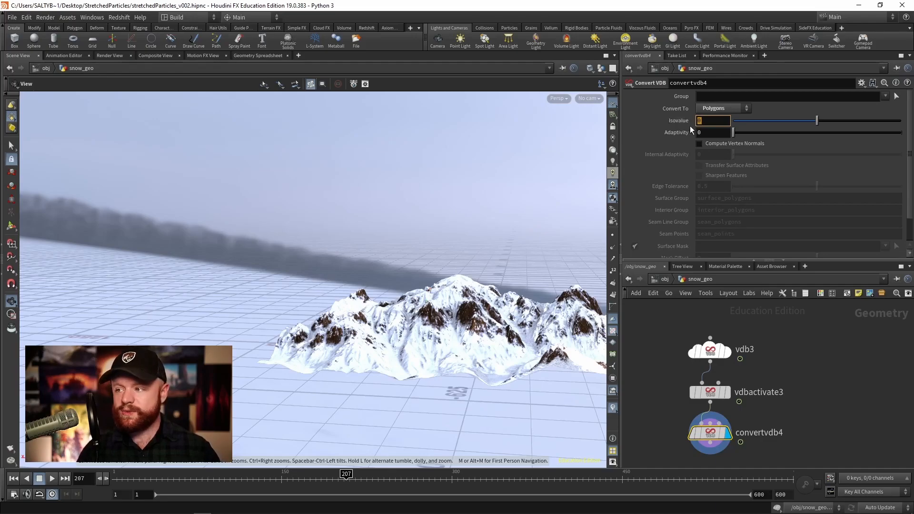
text(.001)
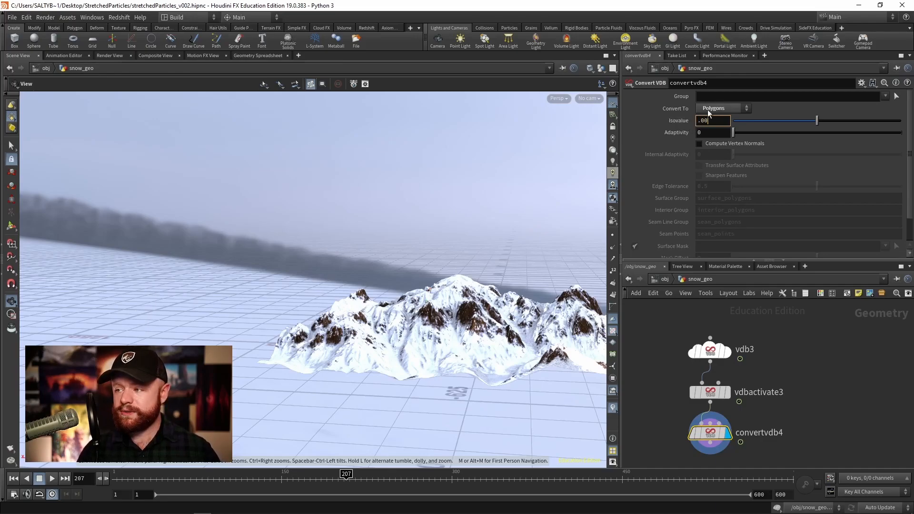
key(Return)
drag(382, 258, 326, 307)
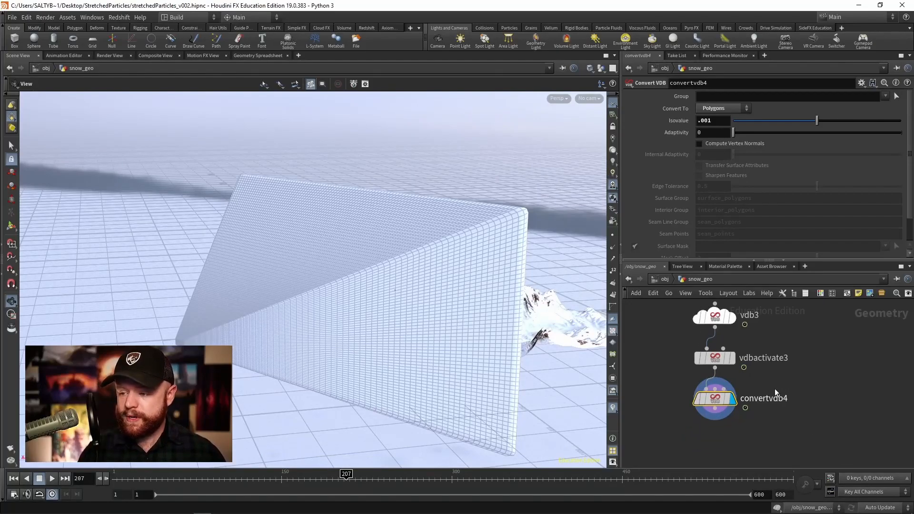
Step: Add a Reverse node after the Convert VDB node and display its output
key(Tab)
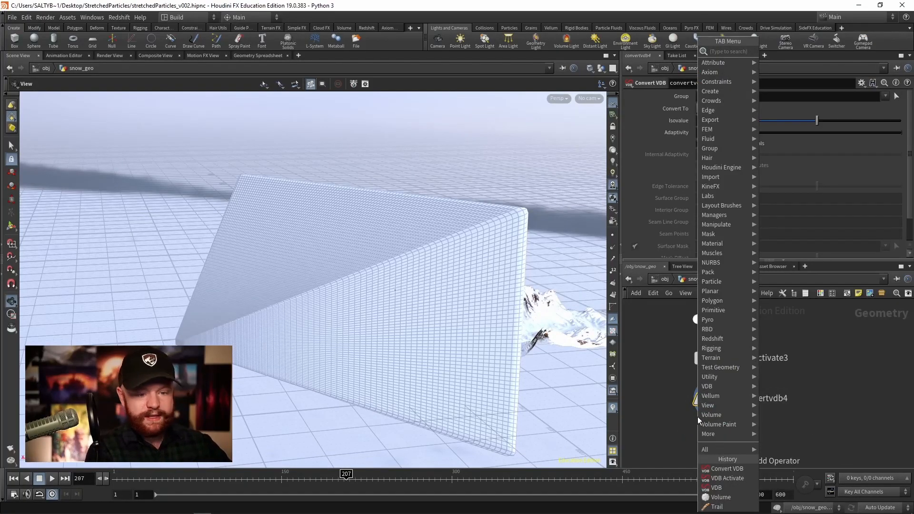
text(rev)
key(Return)
click(714, 437)
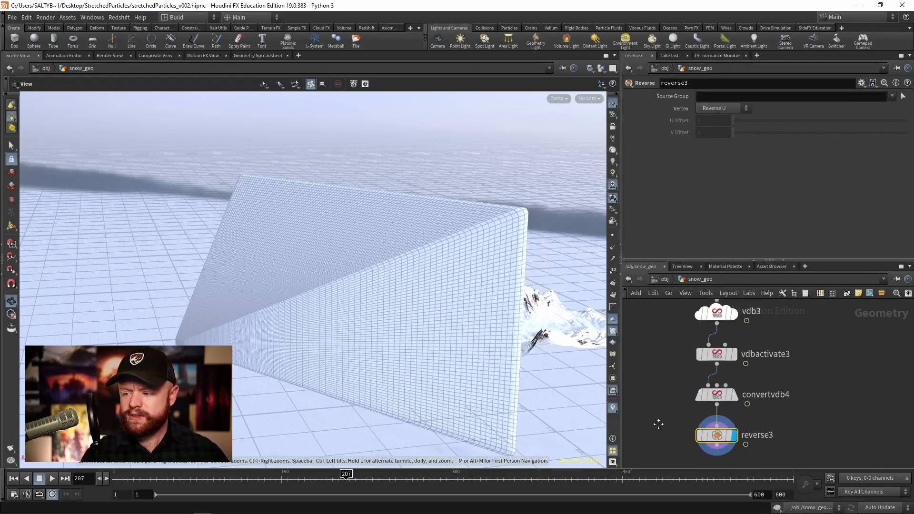
Step: Switch the viewport to headlight lighting and compare the mesh before and after the Reverse node
click(613, 150)
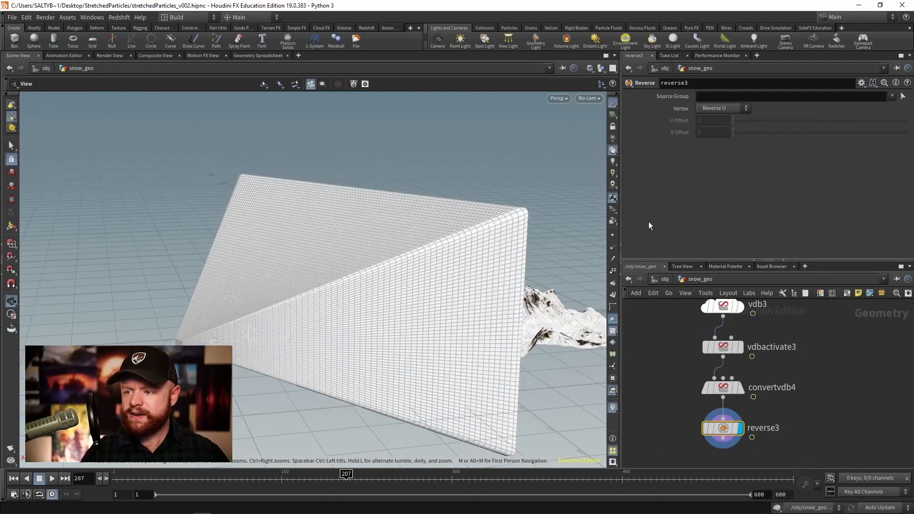
click(739, 389)
click(728, 390)
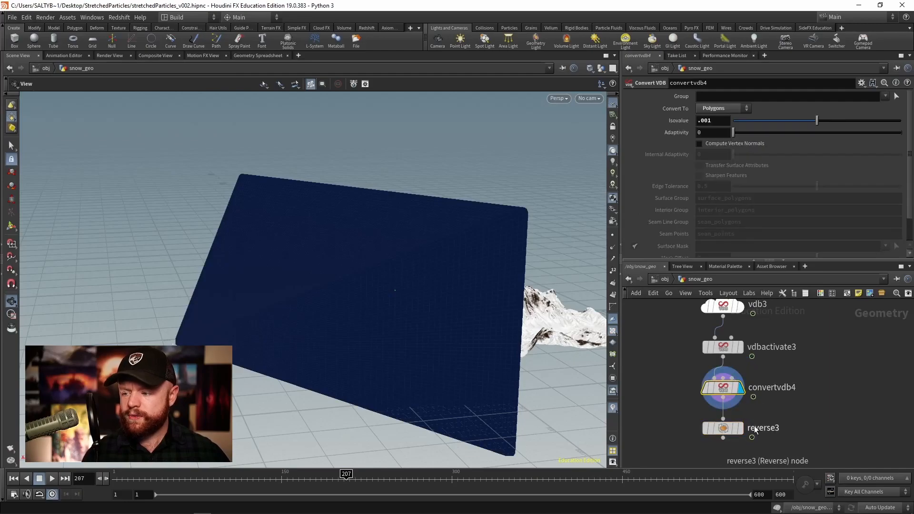
click(741, 429)
click(741, 388)
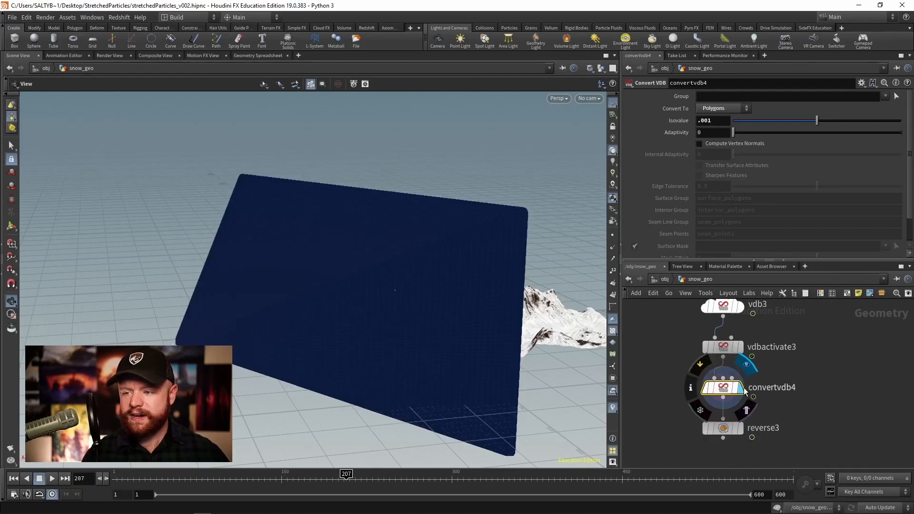
click(741, 428)
click(723, 425)
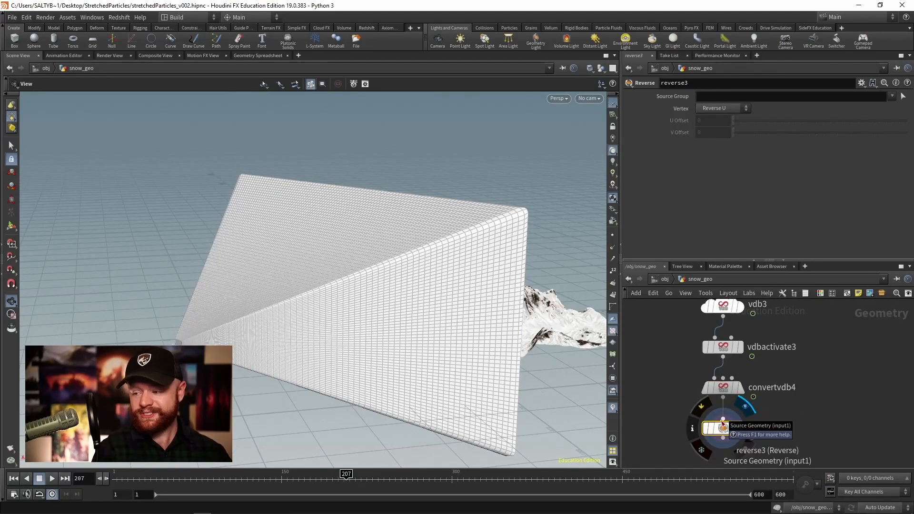
Step: Add a Normal node after the Reverse node
key(Tab)
text(normal)
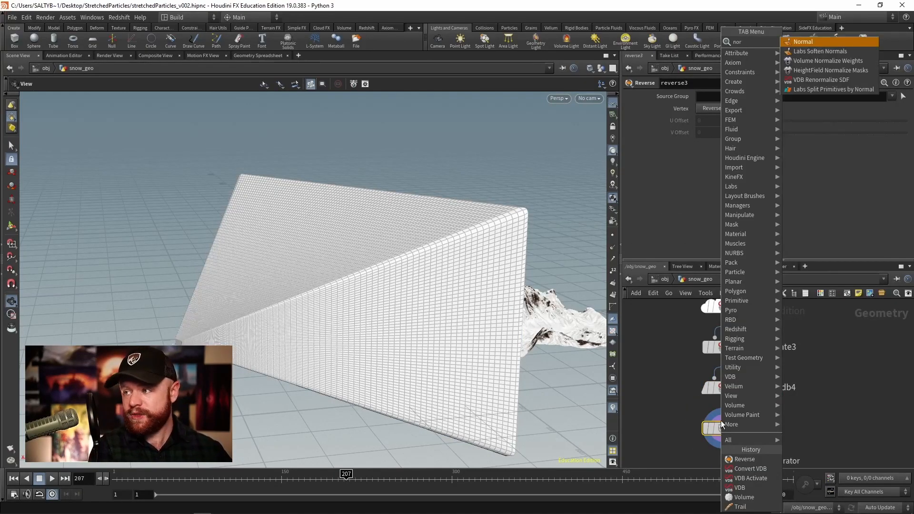
key(Return)
scroll(803, 399, down, 2)
middle_drag(803, 399, 766, 406)
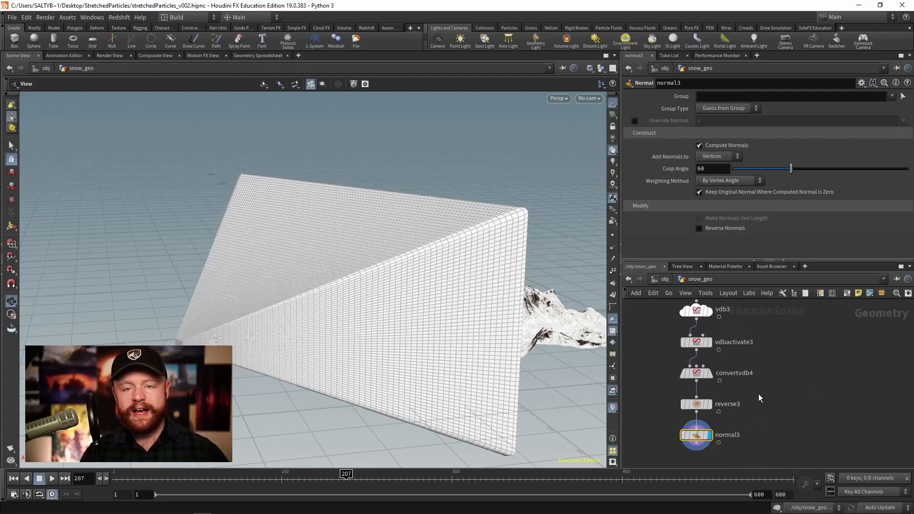
Step: Brush-select the polygons on the frustum's top face and blast them with Delete Non Selected enabled, keeping only that patch
drag(321, 282, 217, 461)
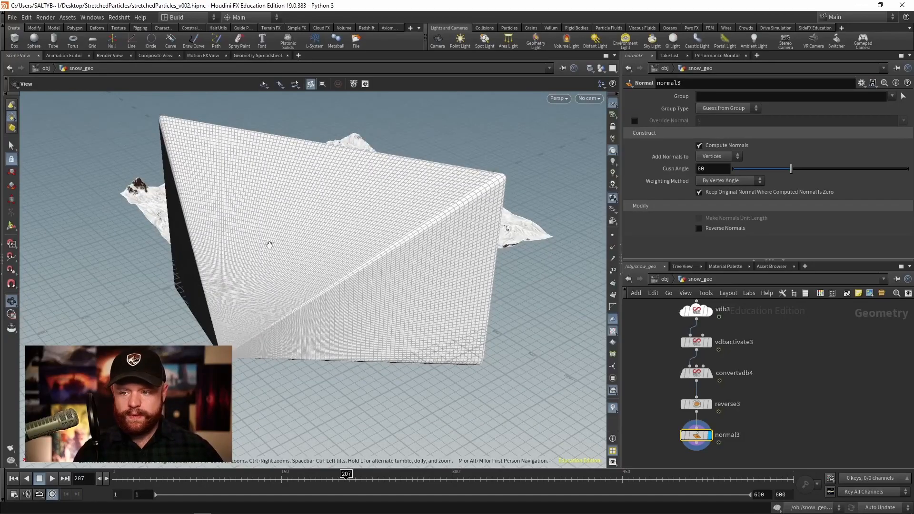
drag(278, 241, 526, 300)
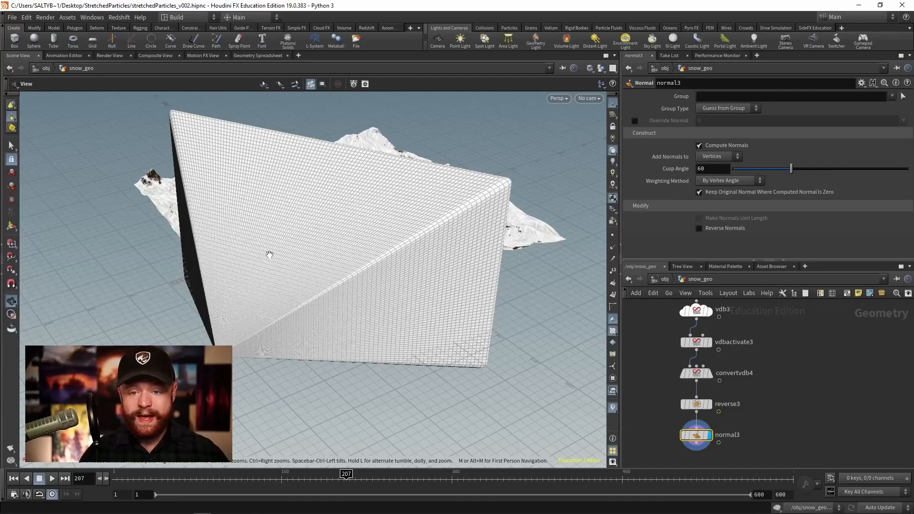
alt+drag(233, 222, 179, 141)
alt+middle_drag(179, 141, 184, 194)
scroll(183, 194, up, 2)
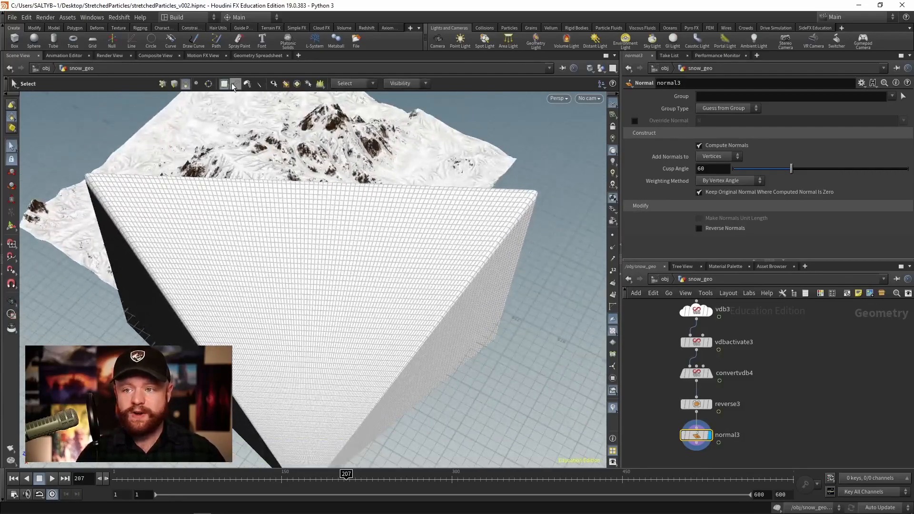
click(247, 85)
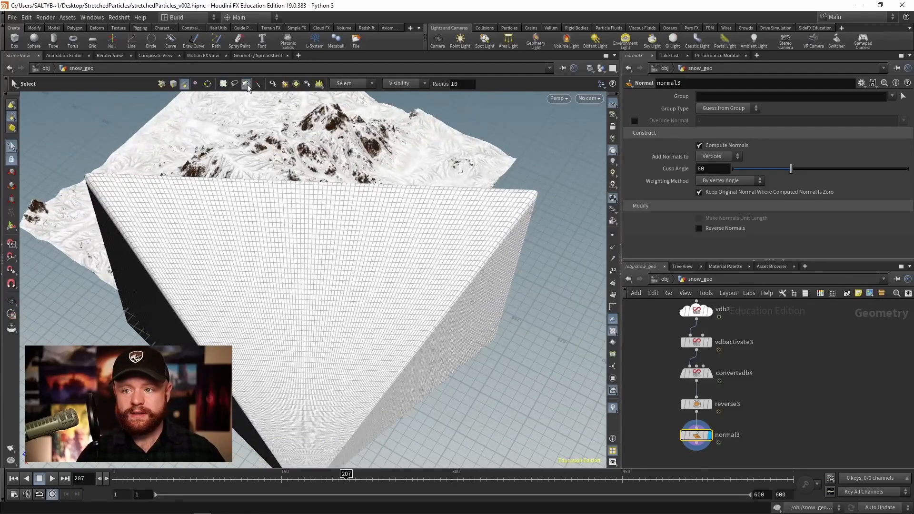
click(274, 85)
mouse_move(138, 190)
mouse_down()
mouse_move(464, 208)
mouse_move(326, 265)
mouse_move(325, 350)
mouse_move(297, 436)
mouse_move(165, 242)
mouse_move(199, 231)
mouse_move(253, 315)
mouse_move(333, 362)
mouse_move(292, 350)
mouse_move(398, 250)
mouse_move(190, 266)
mouse_move(121, 202)
mouse_move(439, 222)
mouse_move(395, 307)
mouse_move(365, 404)
mouse_move(248, 338)
mouse_move(242, 214)
mouse_move(476, 223)
mouse_move(391, 333)
mouse_move(313, 411)
mouse_up()
alt+middle_drag(309, 373, 301, 264)
mouse_move(315, 327)
shift+mouse_down()
mouse_move(311, 354)
mouse_move(260, 310)
mouse_move(319, 364)
mouse_move(287, 369)
mouse_move(318, 365)
mouse_move(302, 272)
shift+mouse_up()
alt+middle_drag(295, 201, 284, 252)
mouse_move(206, 267)
shift+mouse_down()
mouse_move(184, 252)
mouse_move(221, 214)
shift+mouse_up()
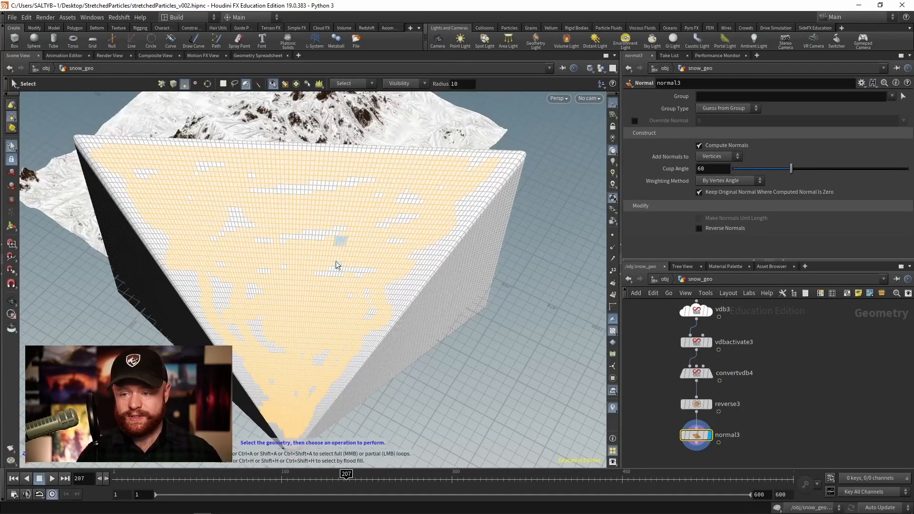
alt+middle_drag(348, 262, 345, 275)
alt+drag(344, 275, 355, 288)
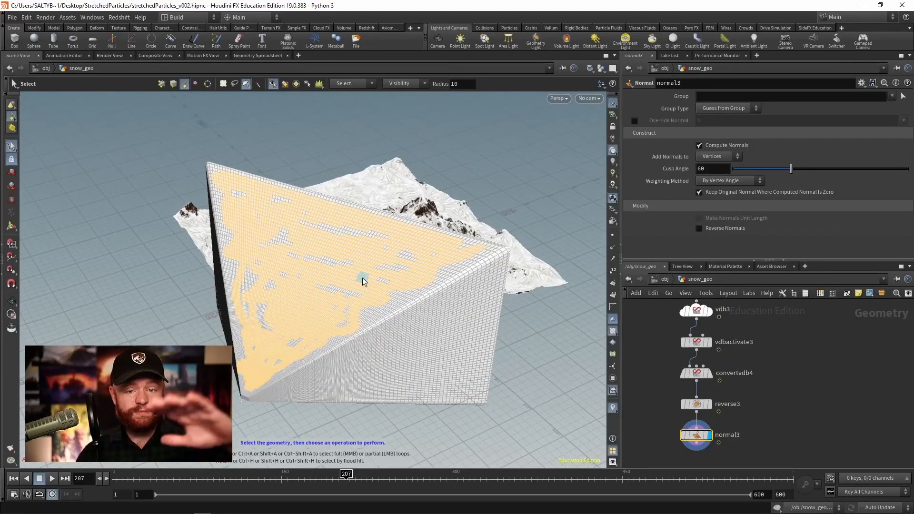
key(Delete)
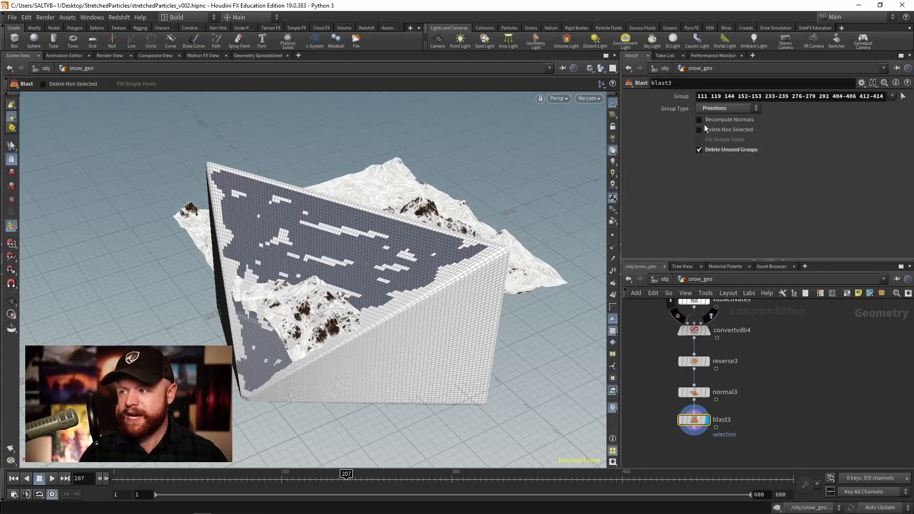
click(738, 130)
Step: Add a Scatter node after the Blast node and turn off its Relax Iterations
alt+drag(457, 290, 426, 312)
middle_drag(657, 443, 686, 390)
key(Tab)
text(scatter)
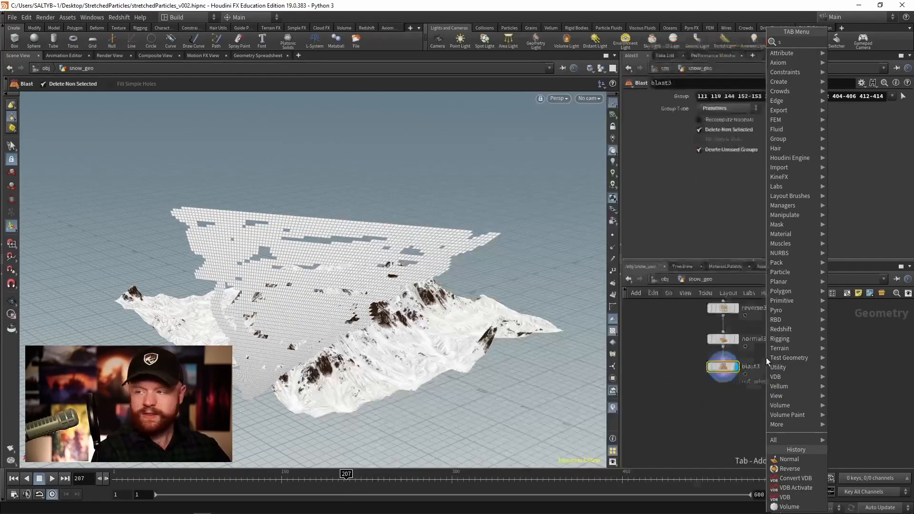
key(Return)
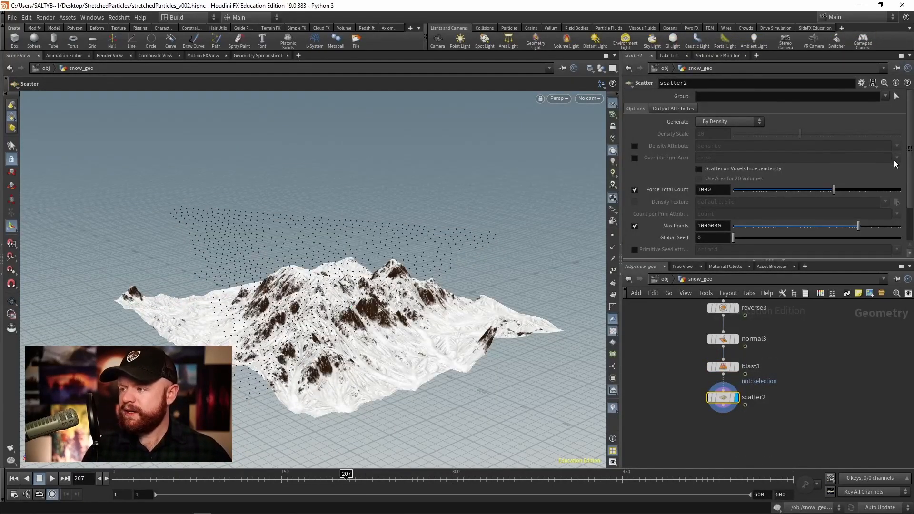
scroll(910, 208, down, 3)
click(634, 226)
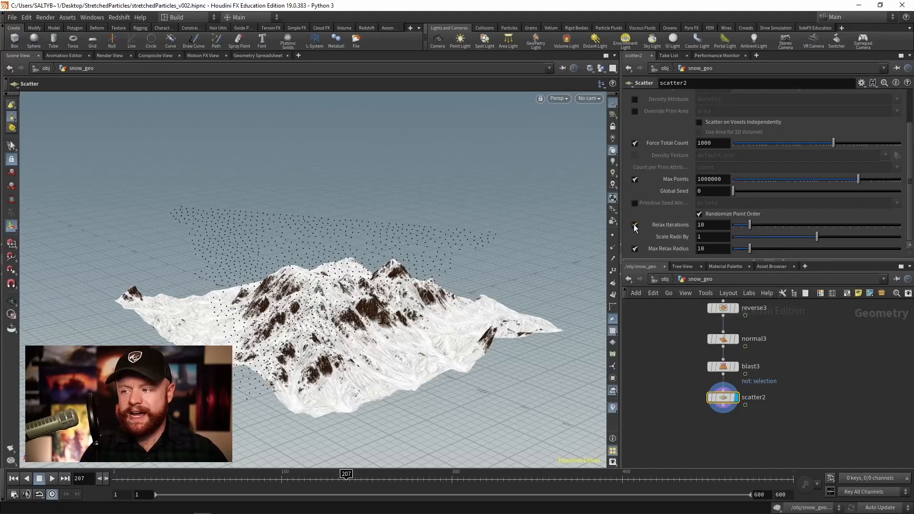
click(635, 226)
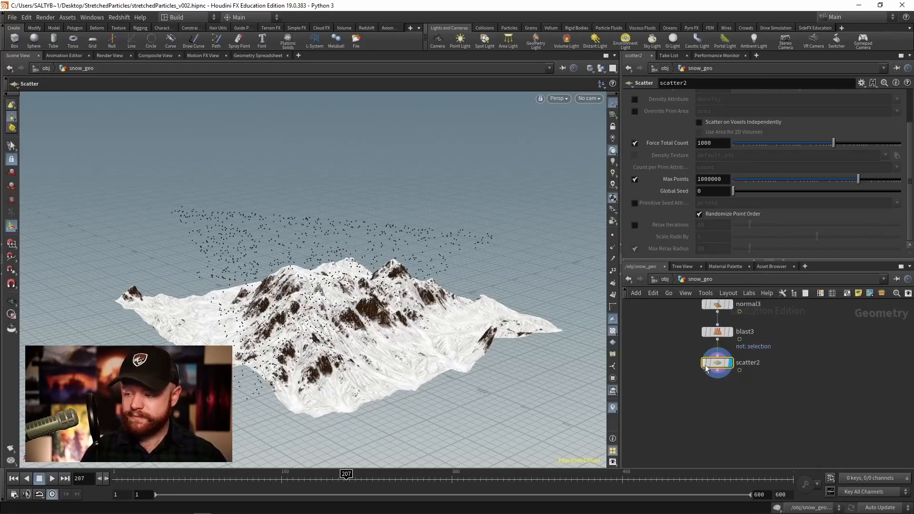
Step: Add a POP Network after the Scatter node and enter it
key(Tab)
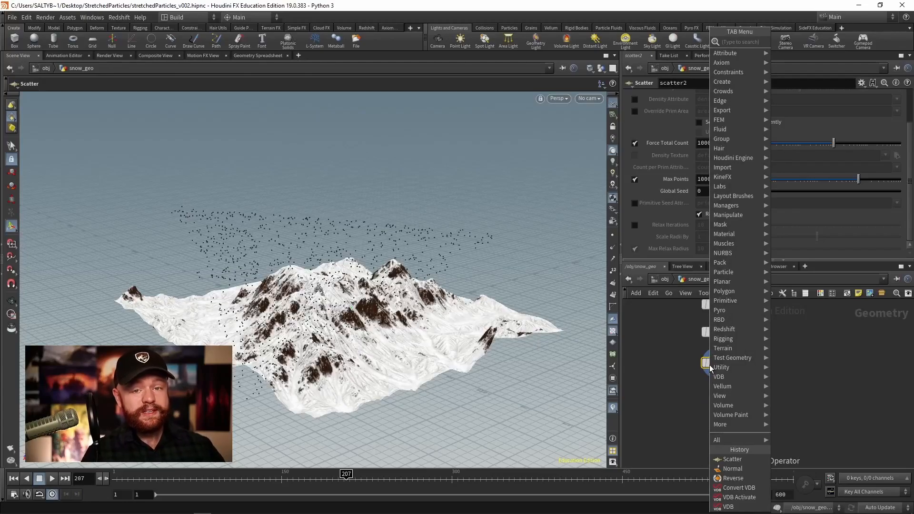
text(dopnet)
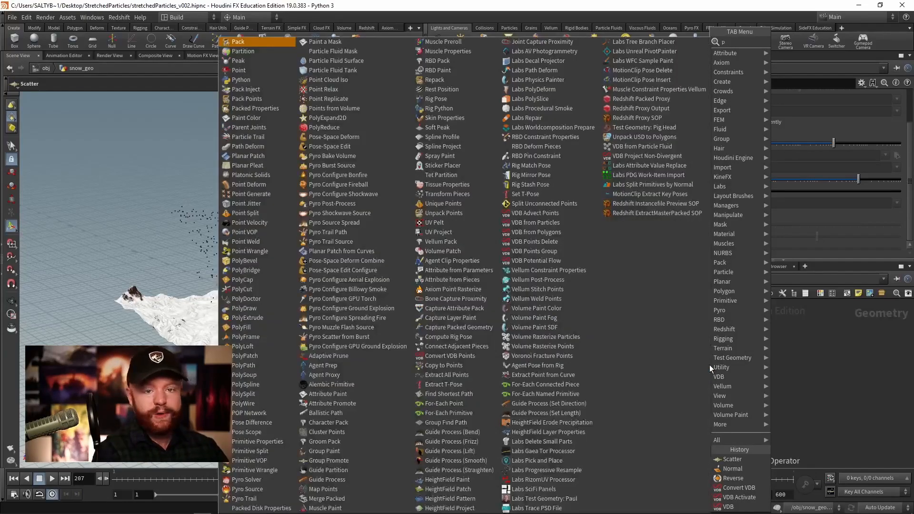
key(Return)
key(Return)
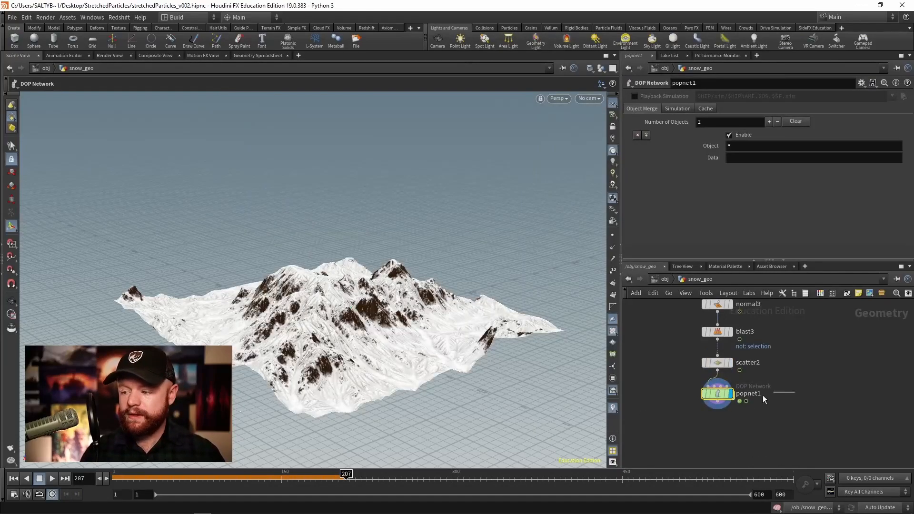
key(Return)
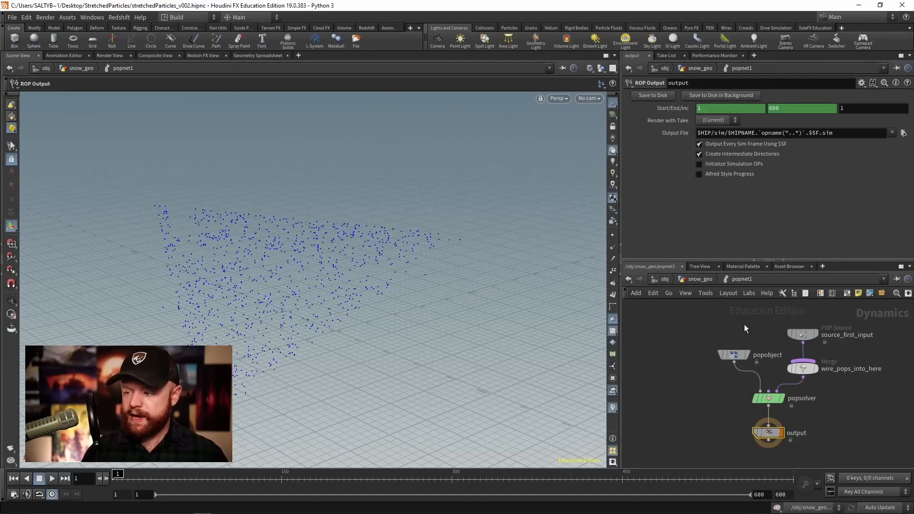
Step: Set the Emission Type of the source_first_input POP Source to Points
click(737, 336)
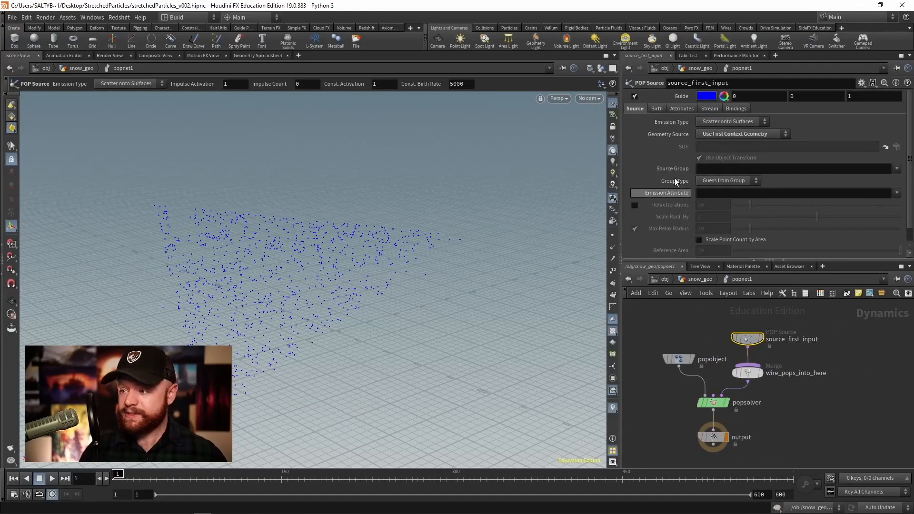
click(731, 122)
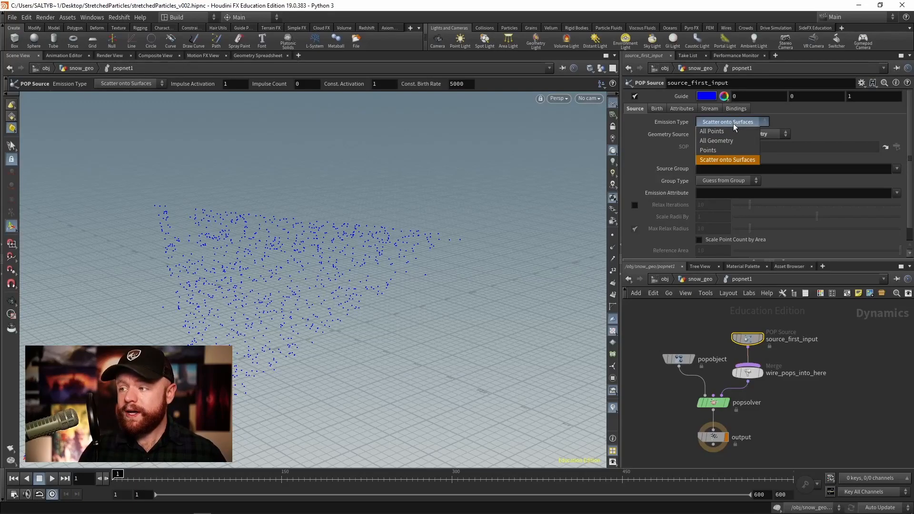
click(736, 152)
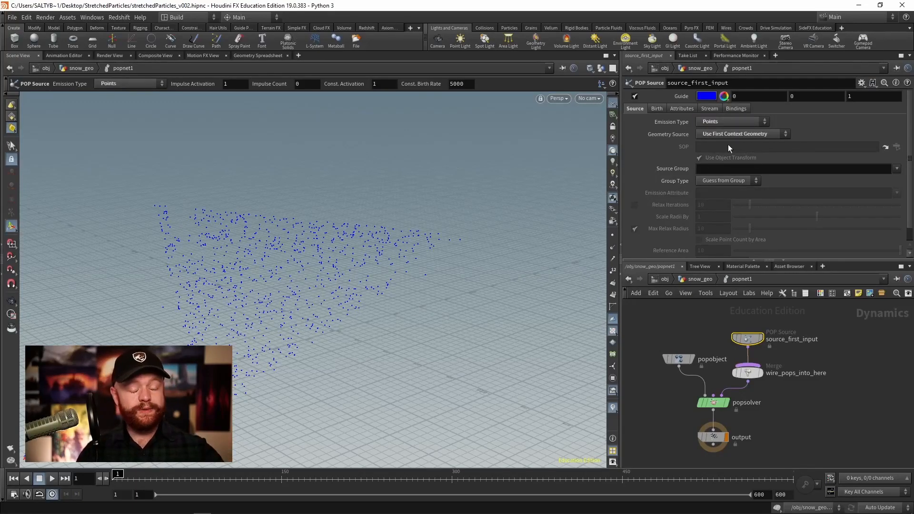
Step: Copy the POP Source's Const. Birth Rate parameter and return to the snow_geo network
click(654, 109)
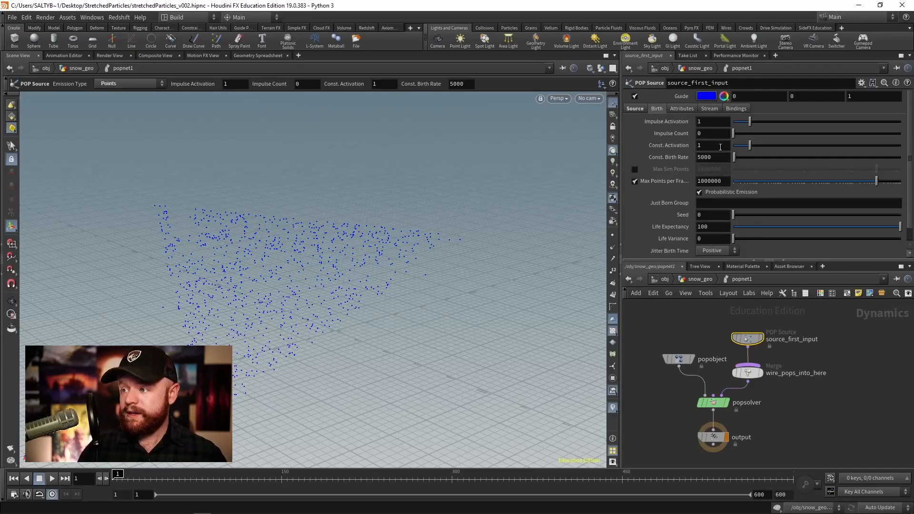
right_click(671, 157)
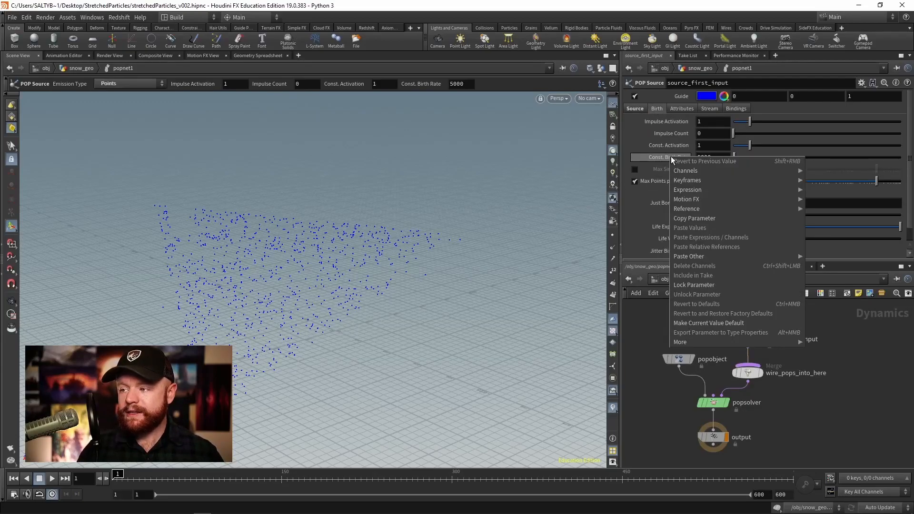
click(710, 218)
click(705, 282)
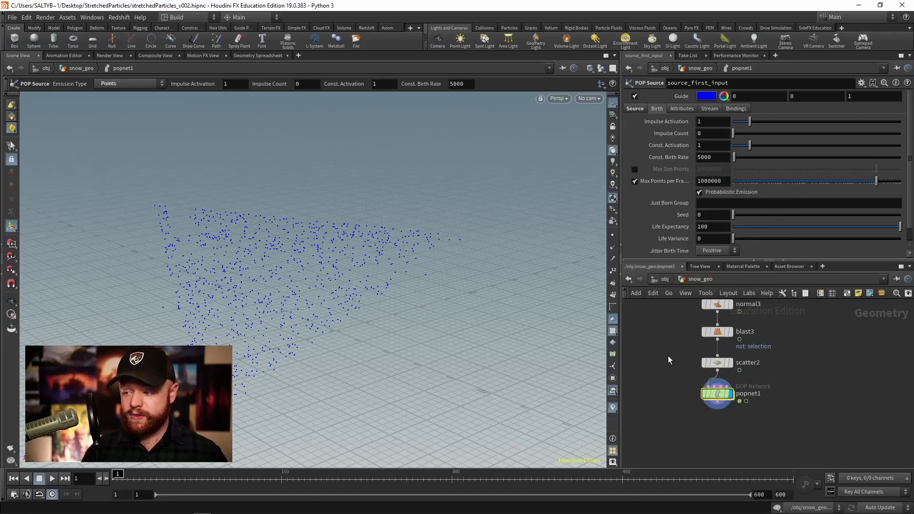
Step: Link the Scatter node's Force Total Count to the copied birth rate divided by $FPS, and check the scene's frame rate
click(718, 363)
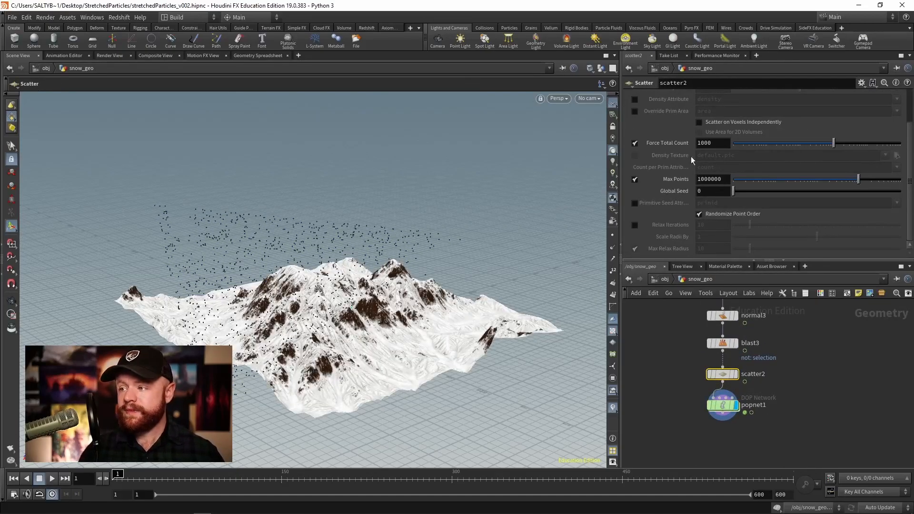
right_click(666, 144)
click(712, 231)
click(872, 143)
text(/$FPS)
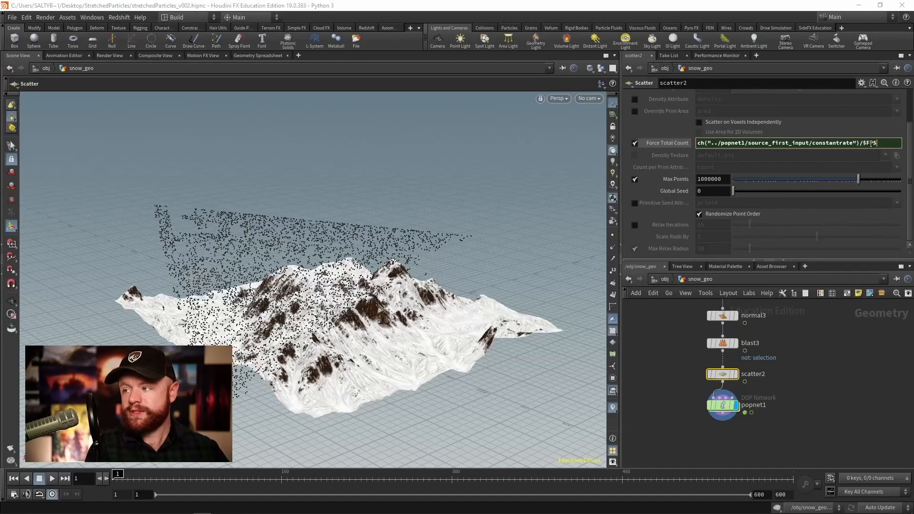
key(Return)
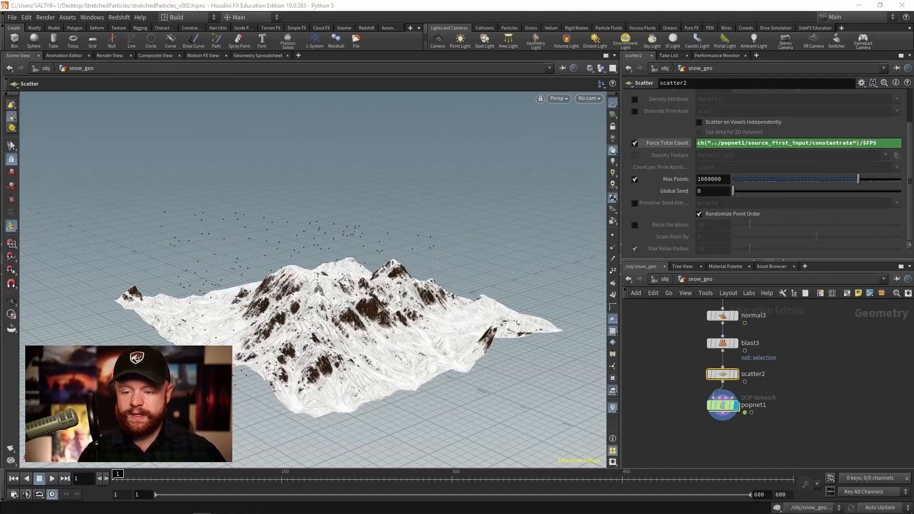
click(13, 493)
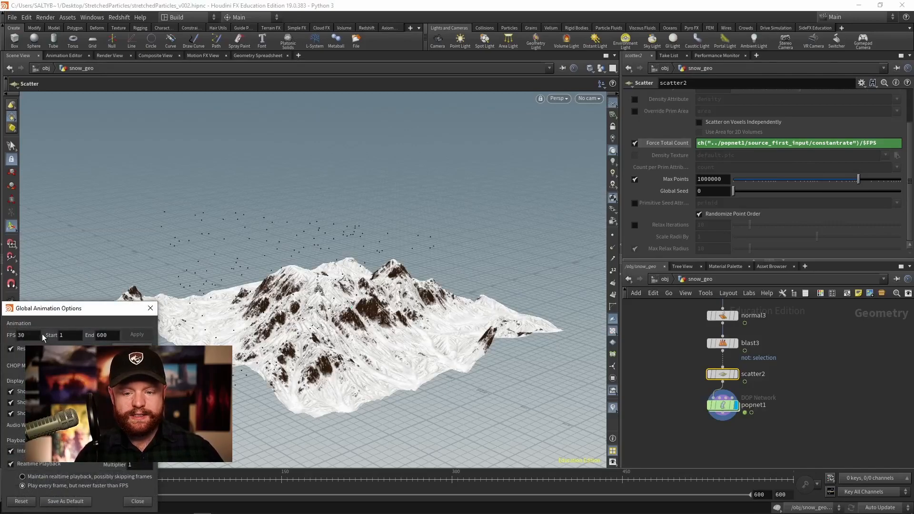
click(150, 308)
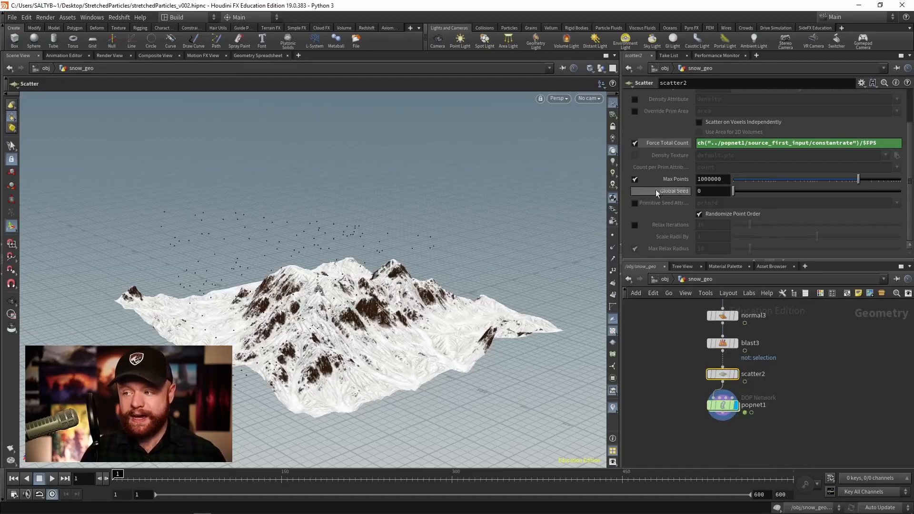
Step: Set the Scatter node's Global Seed to $F and scrub the timeline to check the scattered points
text($F)
key(Return)
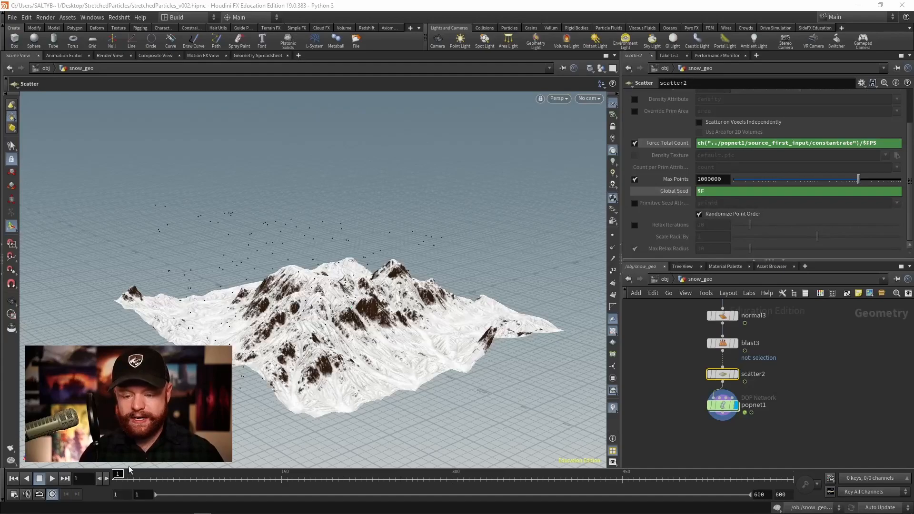
drag(146, 476, 118, 477)
click(721, 405)
key(Return)
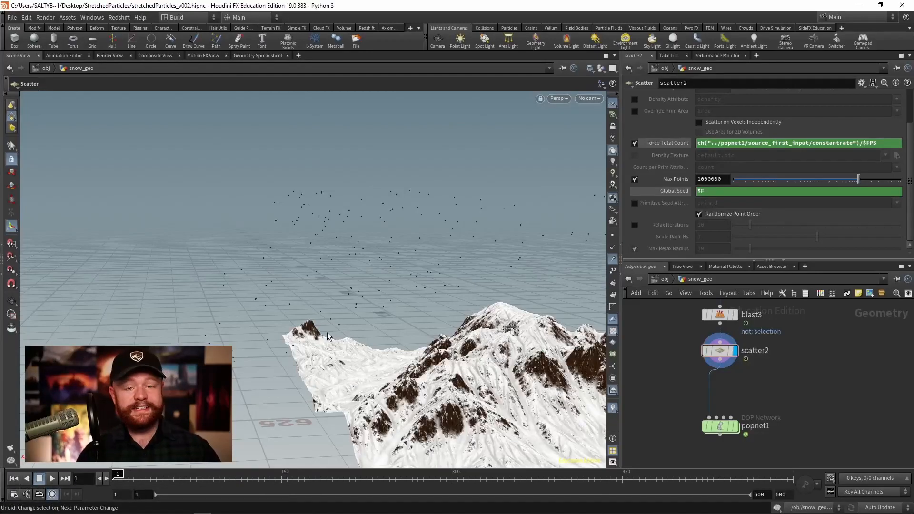
Step: Insert a Point Velocity node between the Scatter node and the POP network
key(Tab)
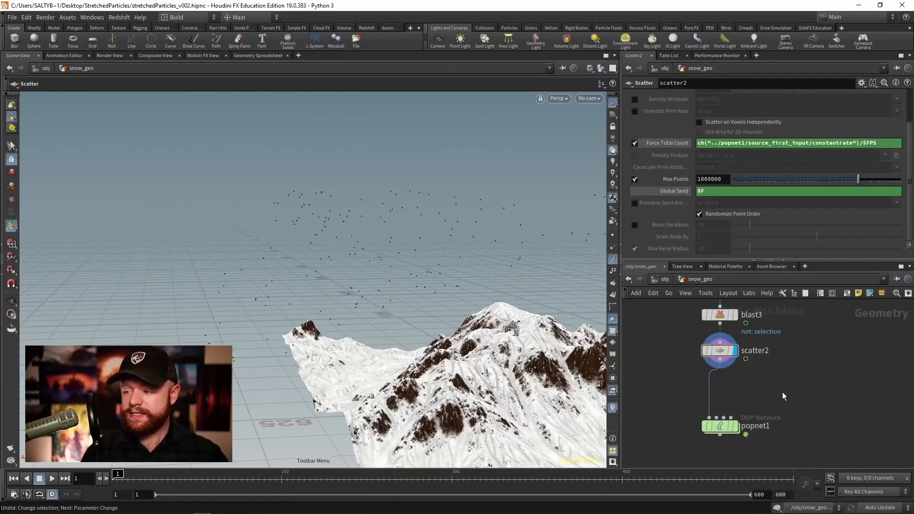
key(Tab)
text(point v)
key(Return)
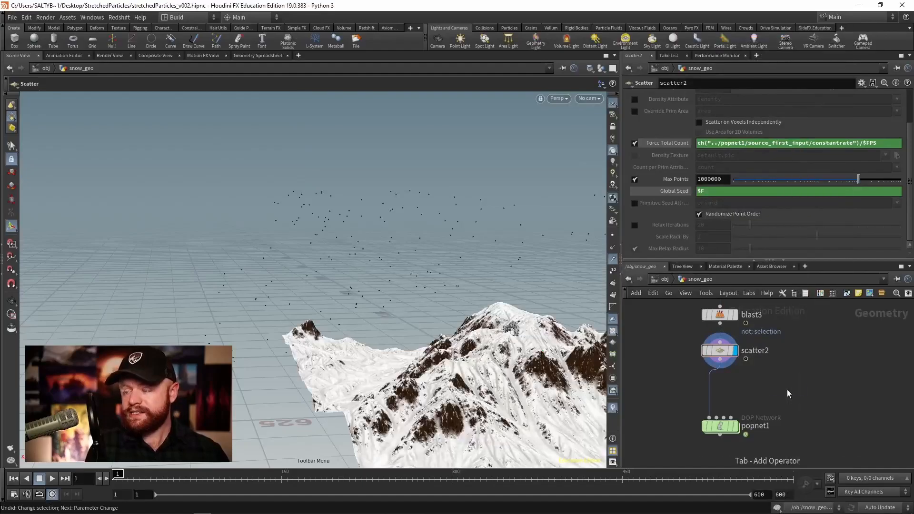
click(724, 391)
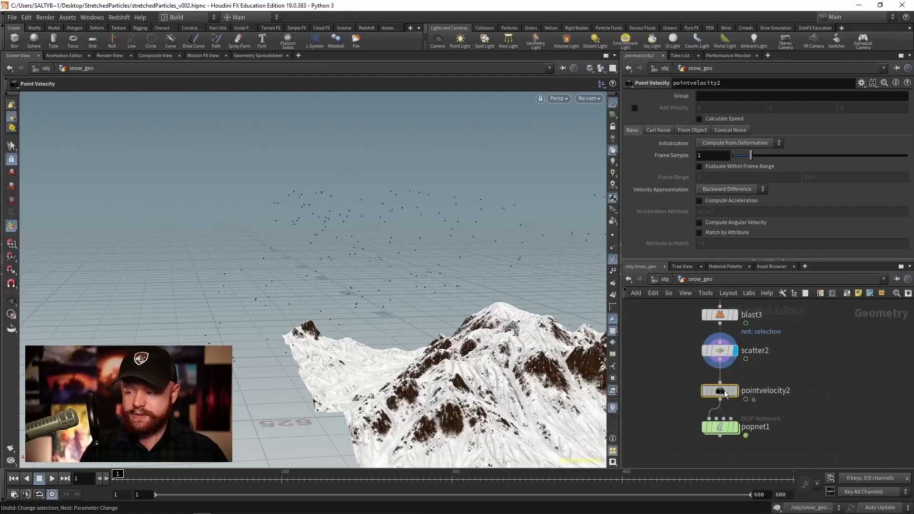
Step: Set the Point Velocity initialization to Set to Value with a Y velocity of -98, and display the node
click(713, 143)
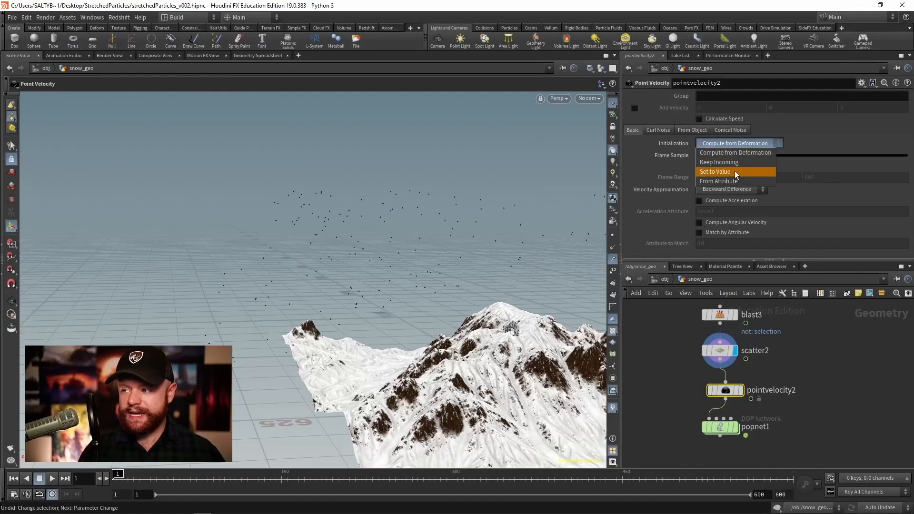
click(735, 171)
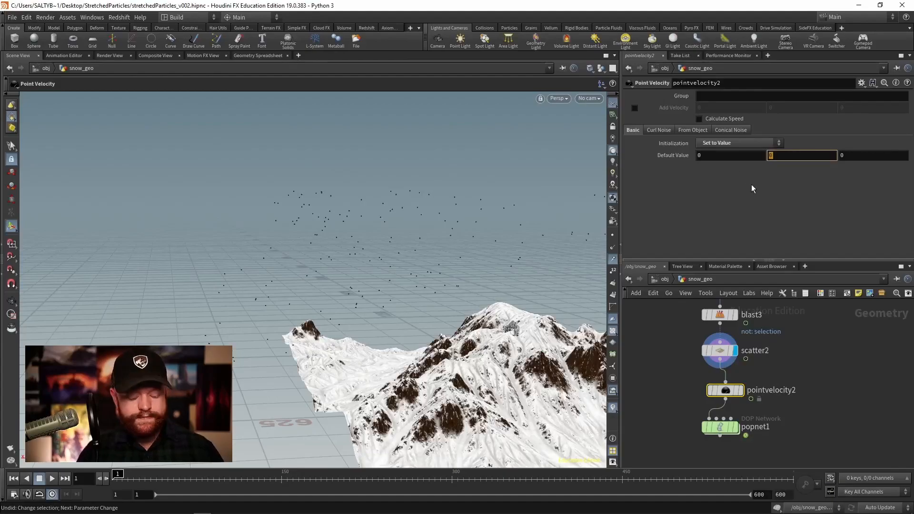
text(-98)
key(Return)
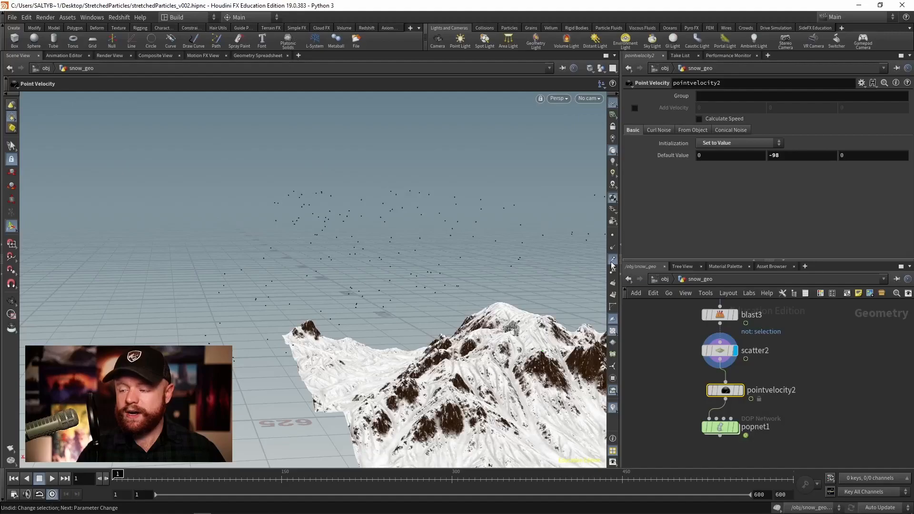
drag(741, 395, 735, 393)
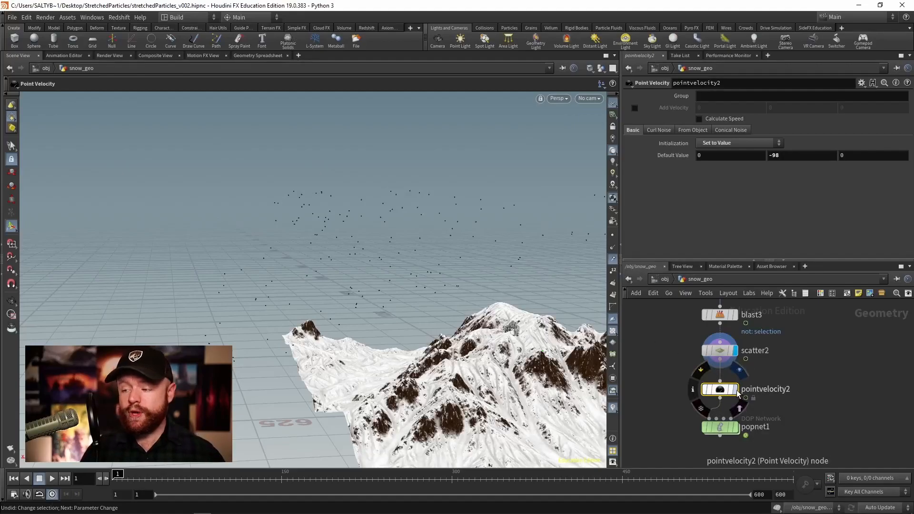
click(737, 391)
alt+drag(449, 301, 328, 187)
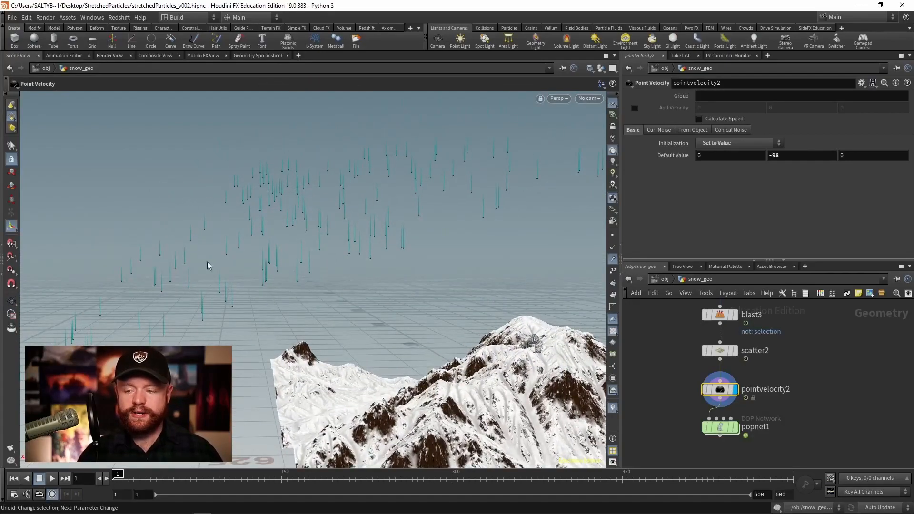
Step: Set the Point Velocity's default X value to -60 to slant the snowfall
click(696, 159)
alt+drag(238, 262, 316, 268)
mouse_move(715, 156)
middle_down()
mouse_move(709, 133)
mouse_move(693, 125)
mouse_move(640, 124)
mouse_move(675, 125)
middle_up()
alt+drag(429, 167, 340, 213)
alt+middle_drag(340, 212, 316, 219)
mouse_move(720, 155)
middle_down()
mouse_move(714, 129)
mouse_move(743, 129)
middle_up()
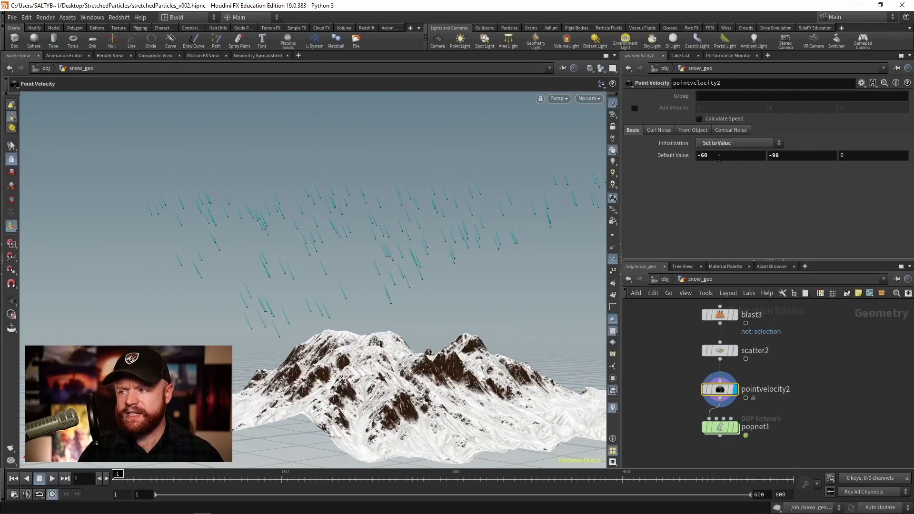
alt+drag(459, 177, 245, 284)
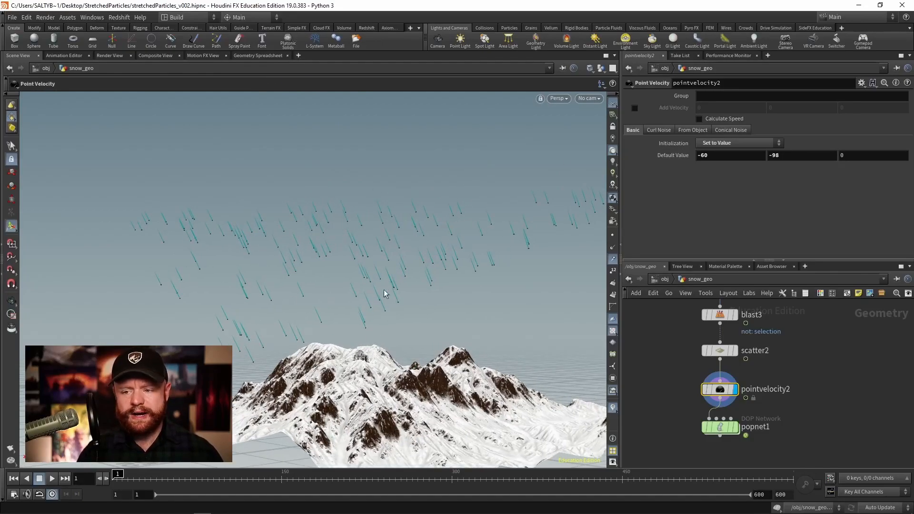
Step: Enable Curl Noise on the Point Velocity node and set its Scale to 22
click(659, 130)
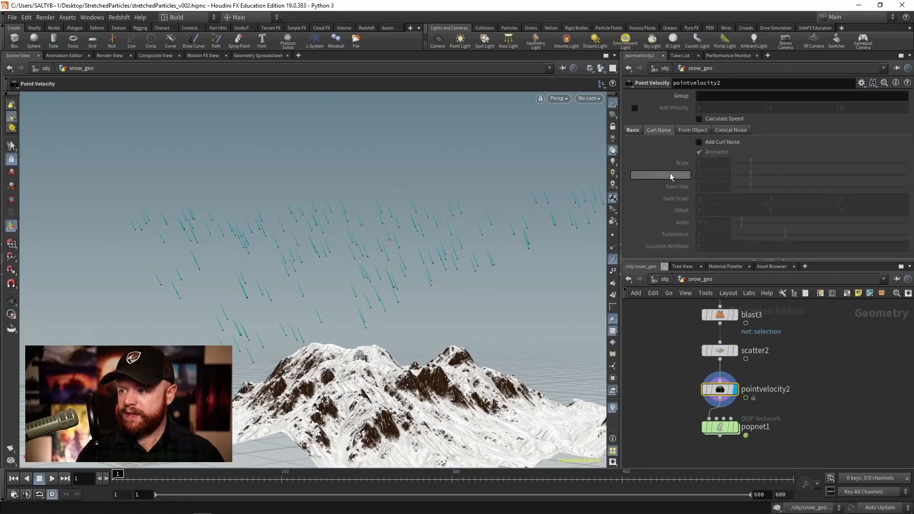
click(724, 142)
drag(751, 163, 902, 163)
middle_drag(666, 165, 713, 144)
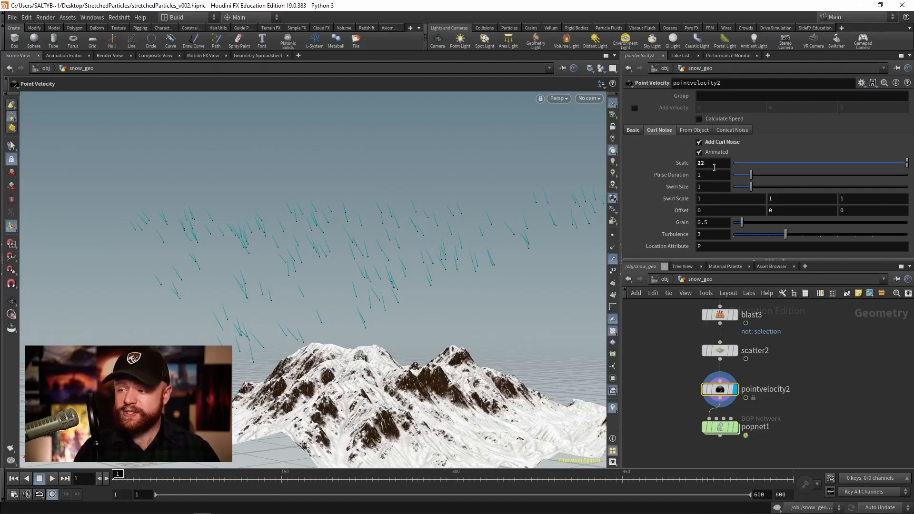
Step: Set the curl noise Swirl Size to 30
drag(751, 187, 907, 190)
middle_drag(675, 185, 692, 152)
click(714, 187)
text(30)
key(Return)
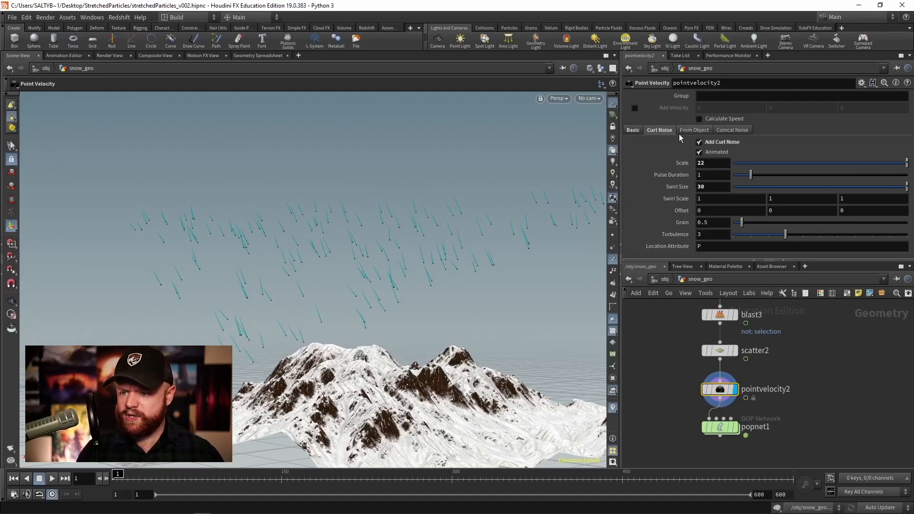
Step: Make room above the POP network and insert an Attribute Randomize node after the Point Velocity node
middle_drag(722, 446, 730, 410)
drag(729, 405, 729, 423)
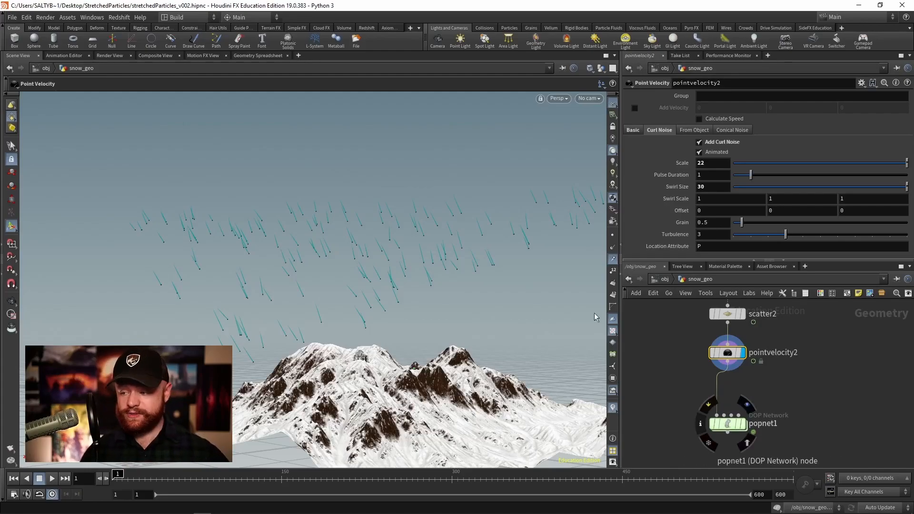
key(Tab)
text(attrib ra)
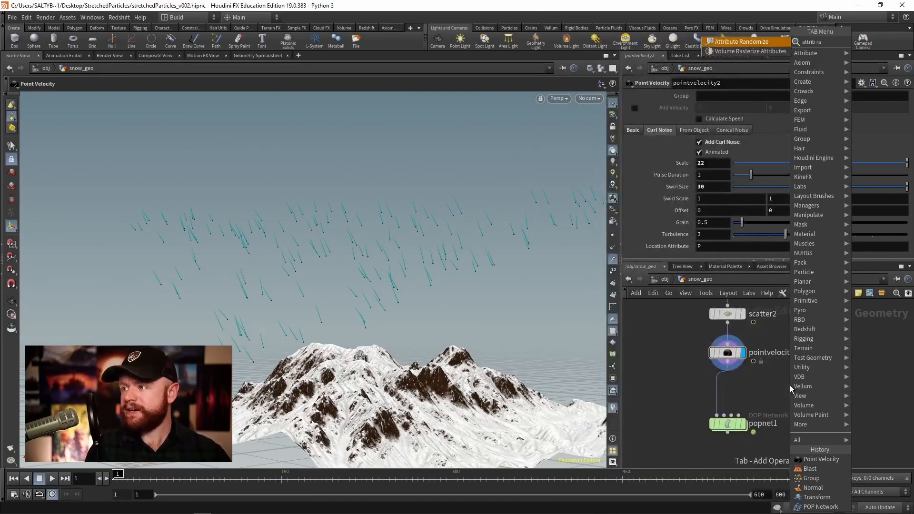
key(Return)
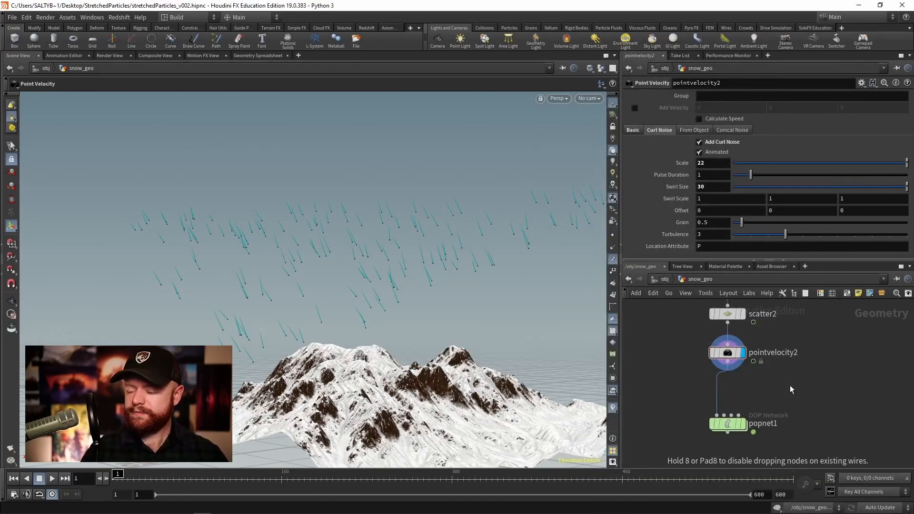
click(731, 392)
drag(732, 393, 739, 393)
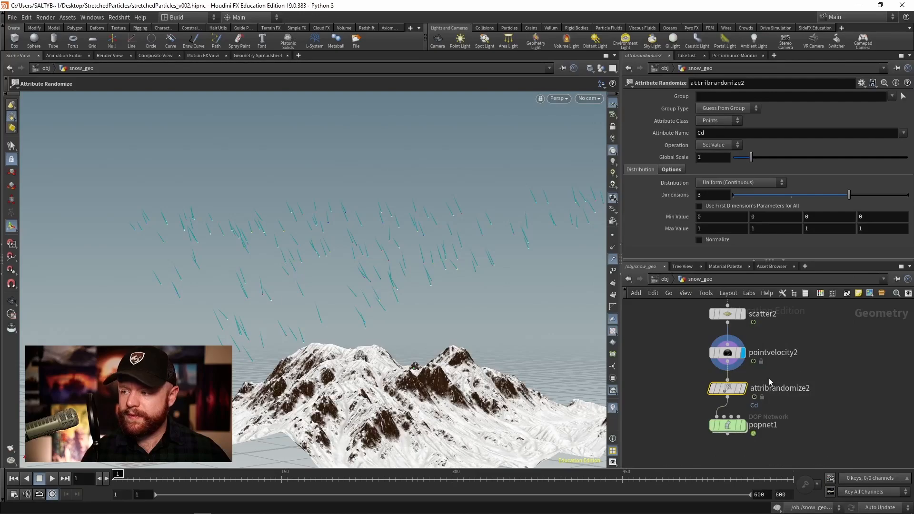
Step: Name the randomized attribute velMult and reduce its Dimensions to 1
double_click(730, 133)
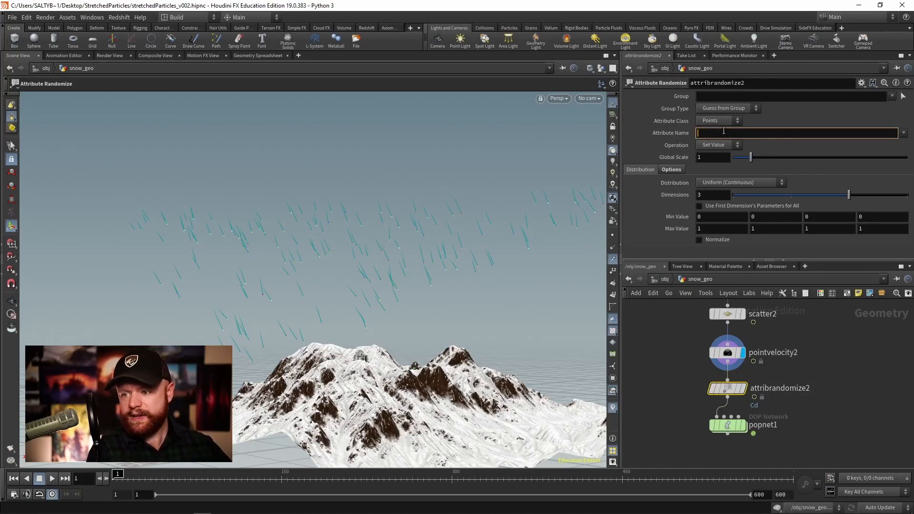
text(velMult)
key(Return)
drag(777, 194, 737, 195)
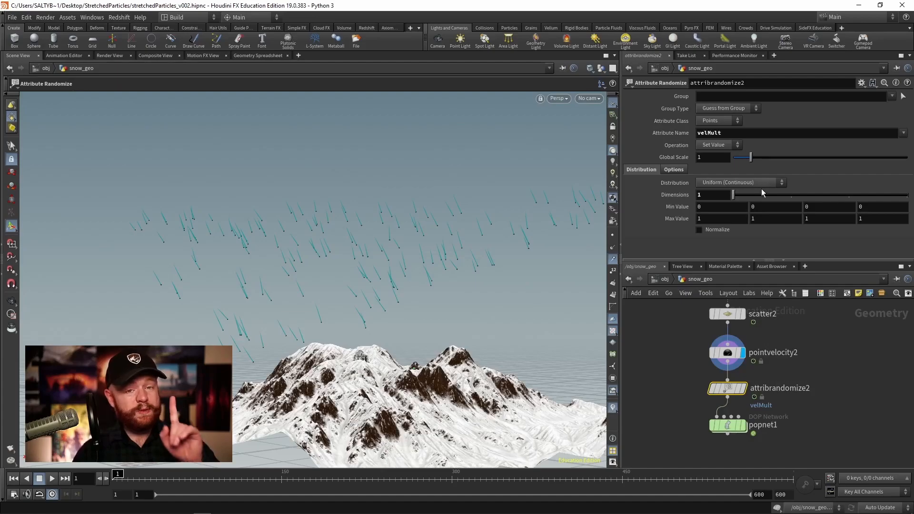
click(674, 169)
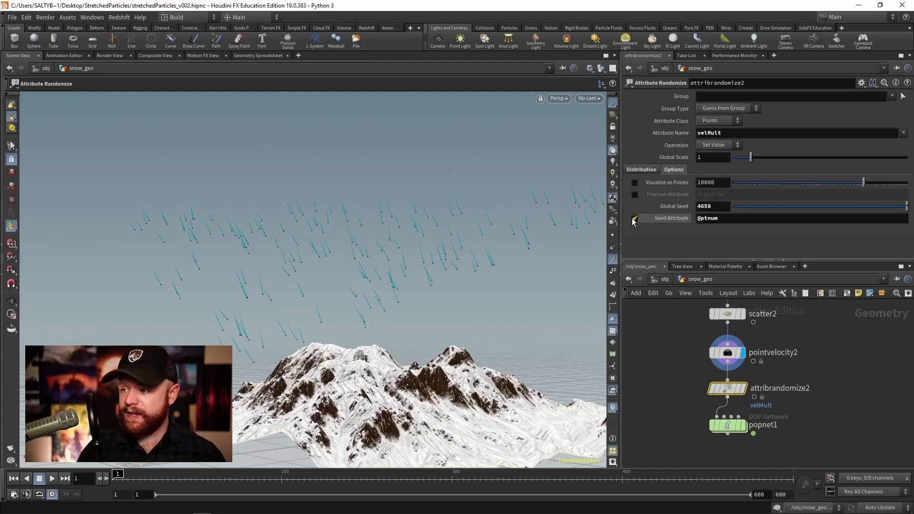
click(634, 218)
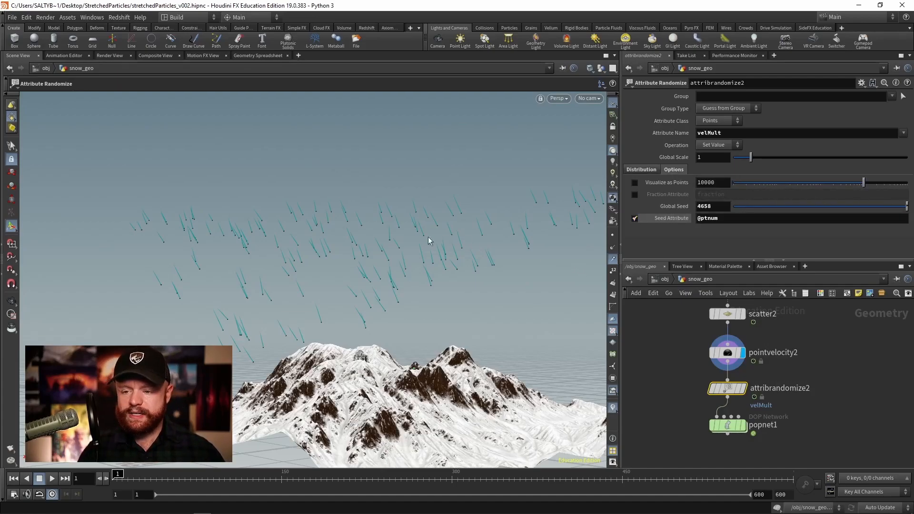
Step: Display the Attribute Randomize node and examine its velMult values in the geometry spreadsheet, sorted in descending order
double_click(732, 133)
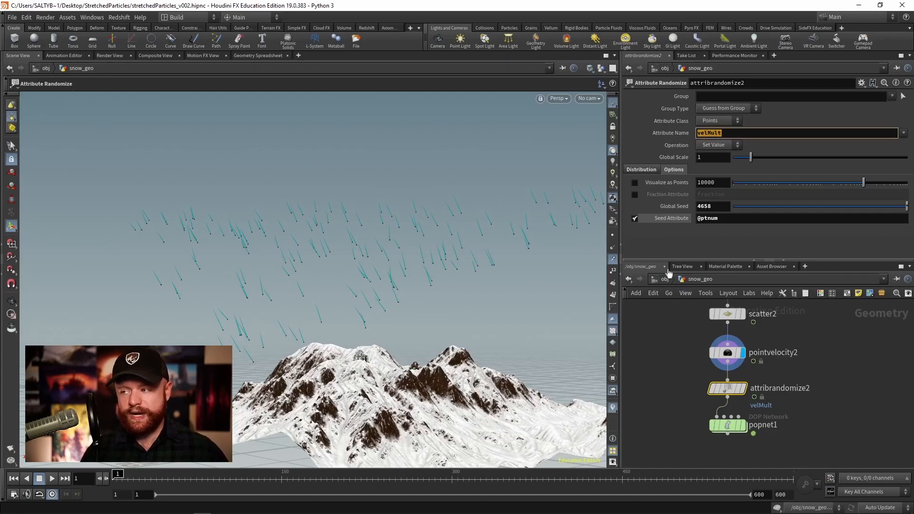
click(745, 387)
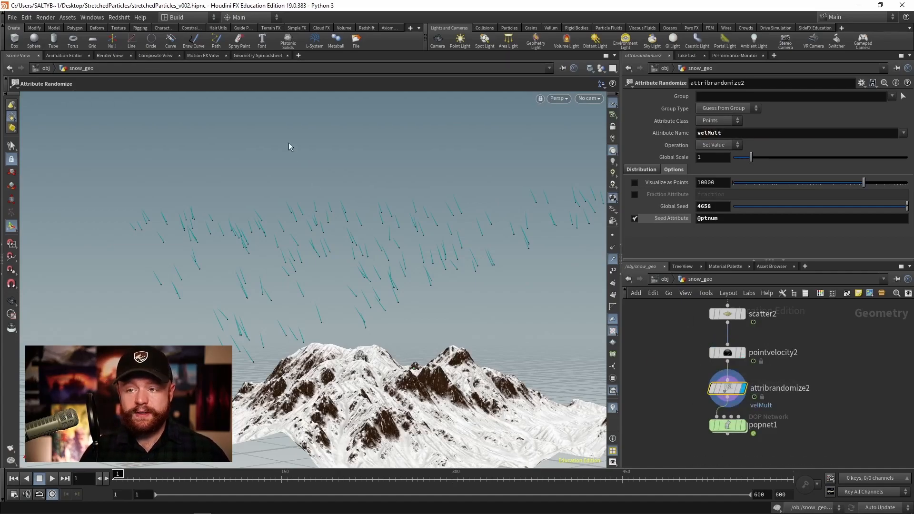
click(256, 55)
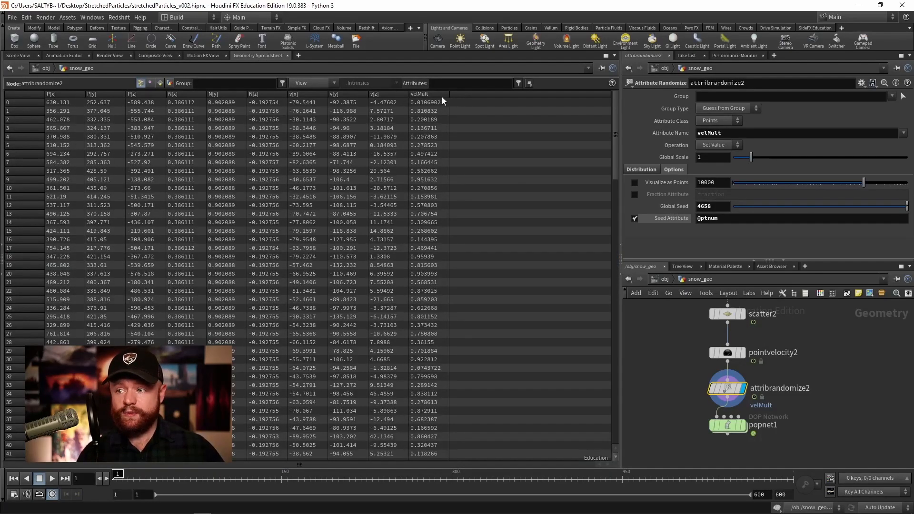
click(430, 95)
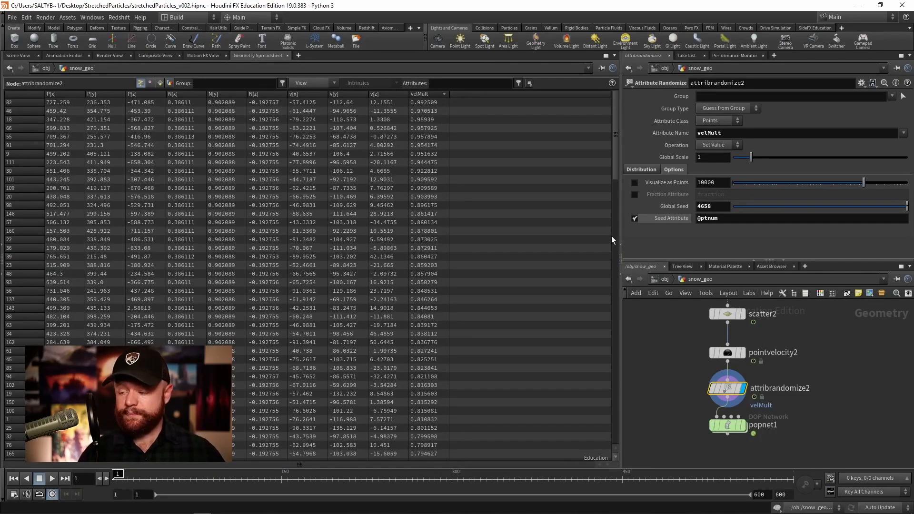
drag(690, 381, 754, 400)
click(21, 56)
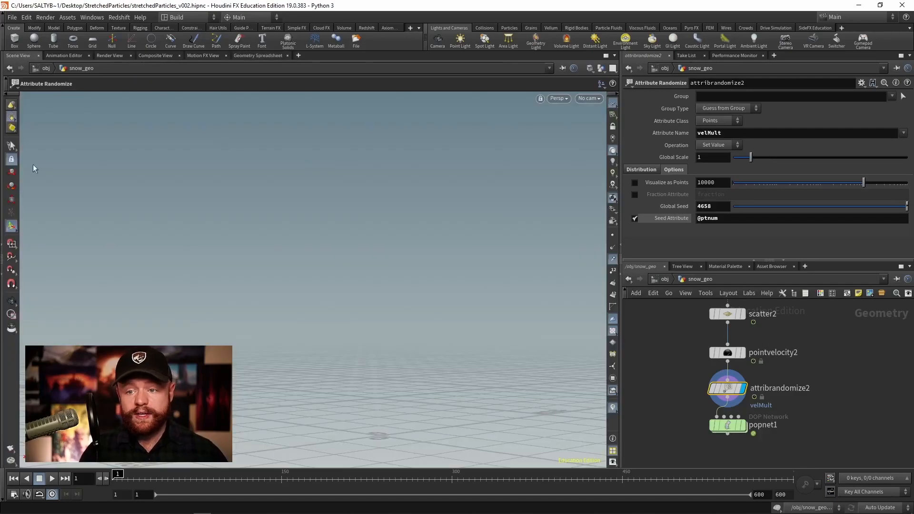
Step: Set the velMult distribution's first Min Value to .15
click(641, 169)
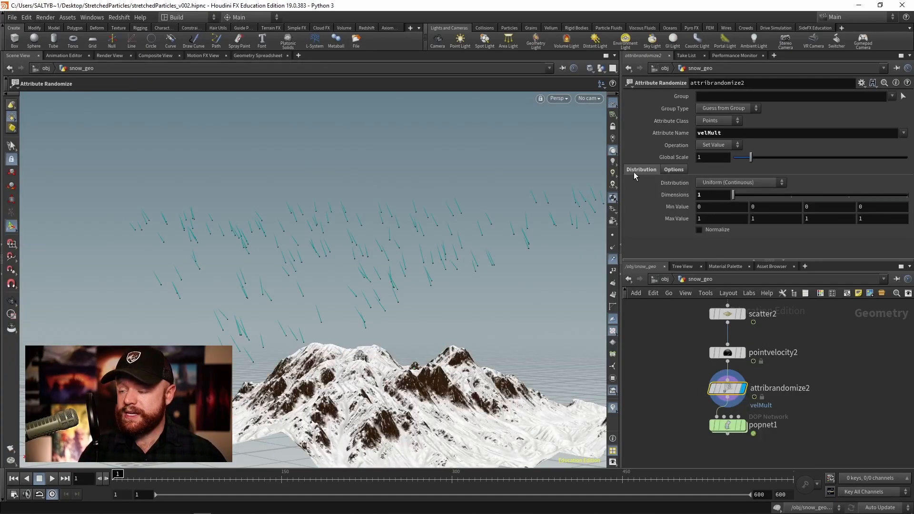
click(698, 207)
text(.15)
key(Return)
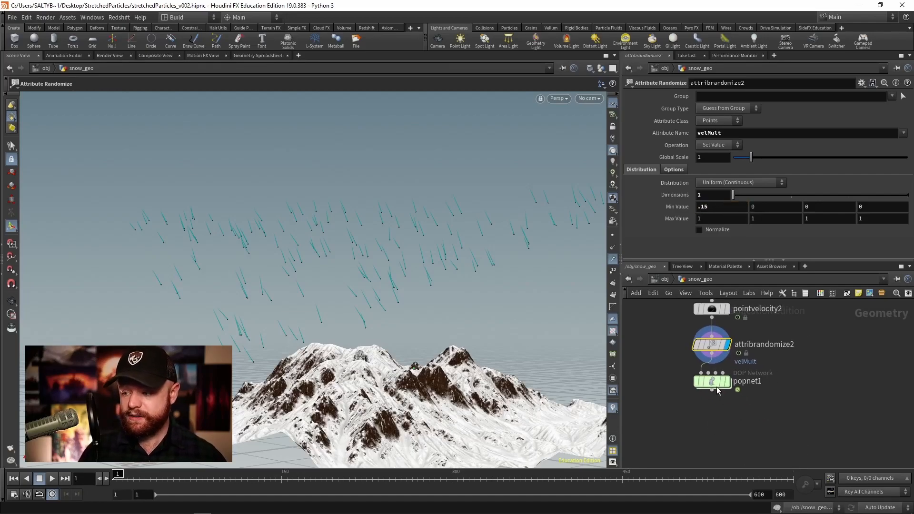
Step: Insert a Point Wrangle node between the Attribute Randomize node and the POP network
key(Tab)
text(pointw)
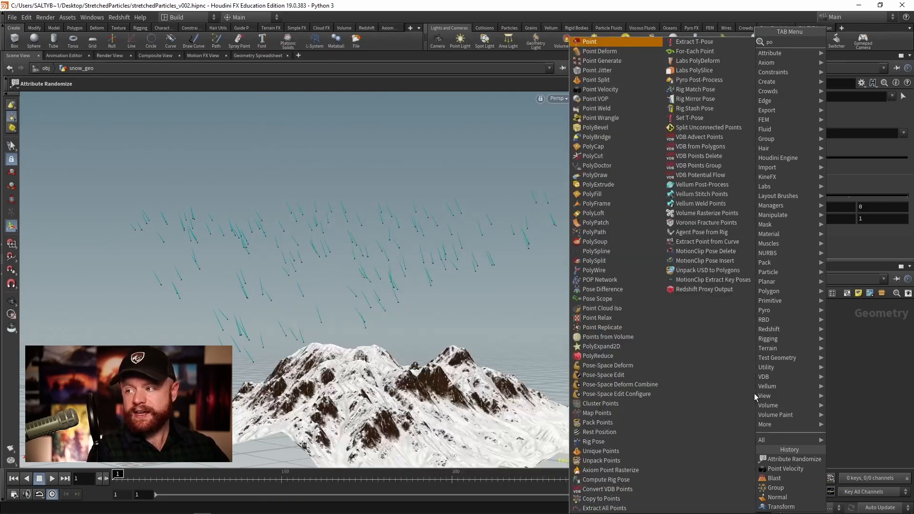
key(Return)
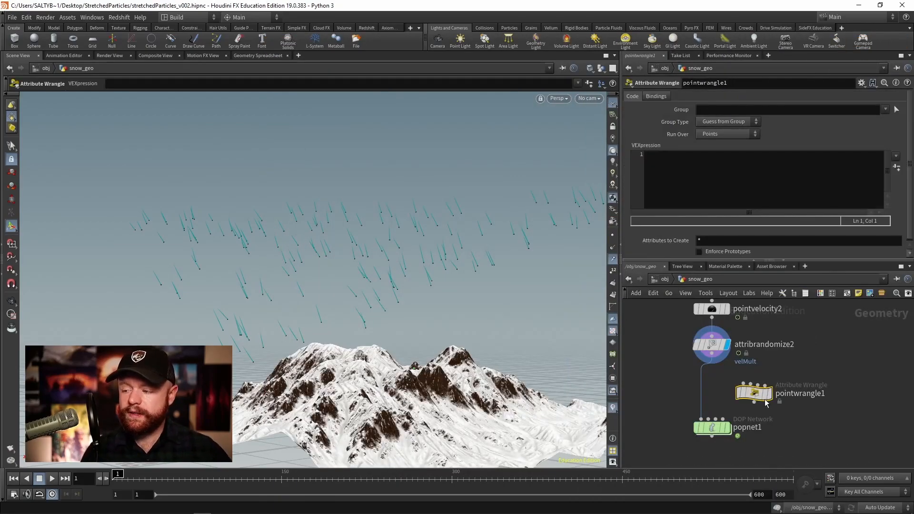
click(715, 387)
click(714, 178)
text(@)
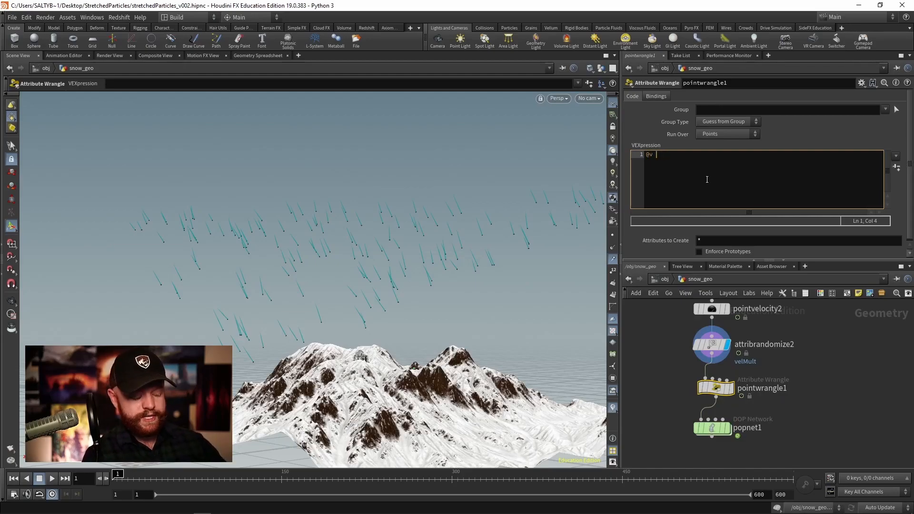
text(v *= velMult;)
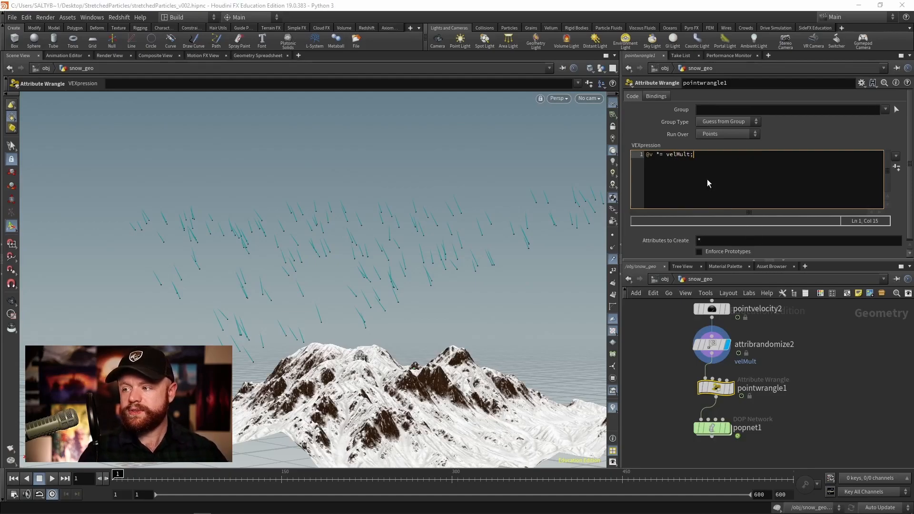
click(644, 151)
text(v)
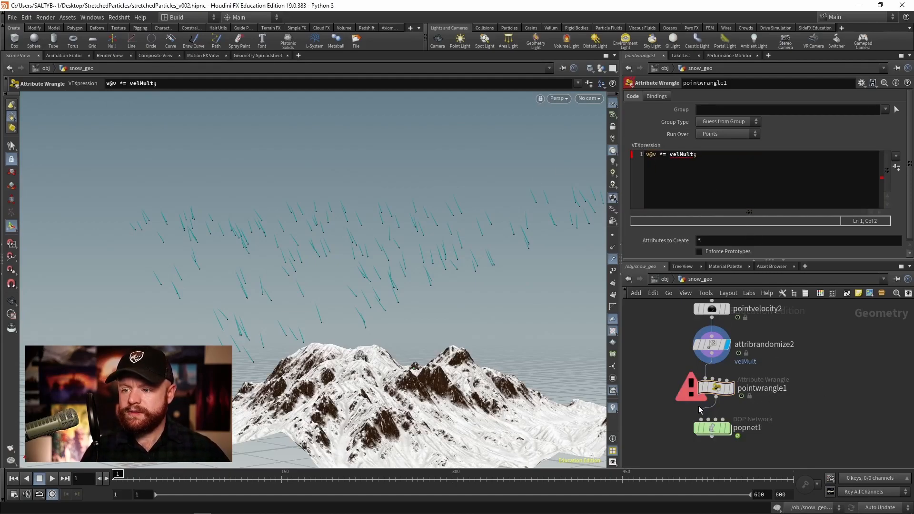
click(671, 155)
text(@)
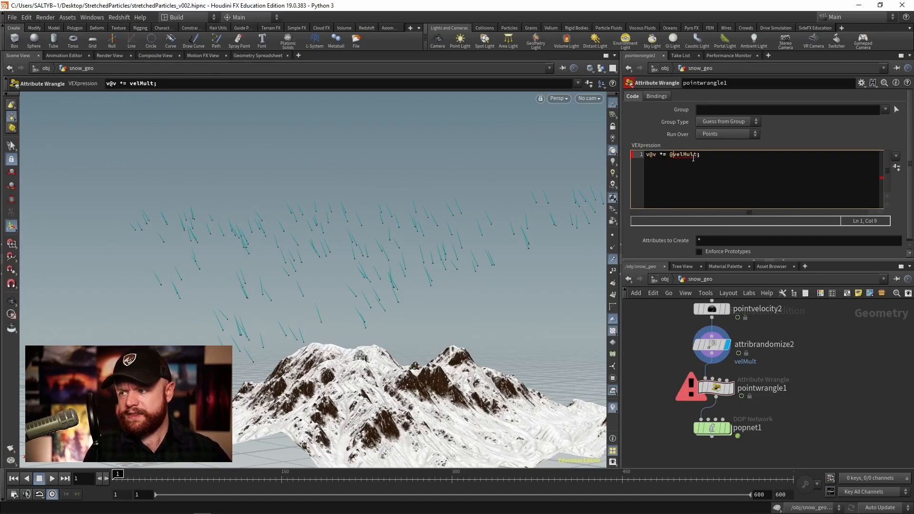
click(692, 155)
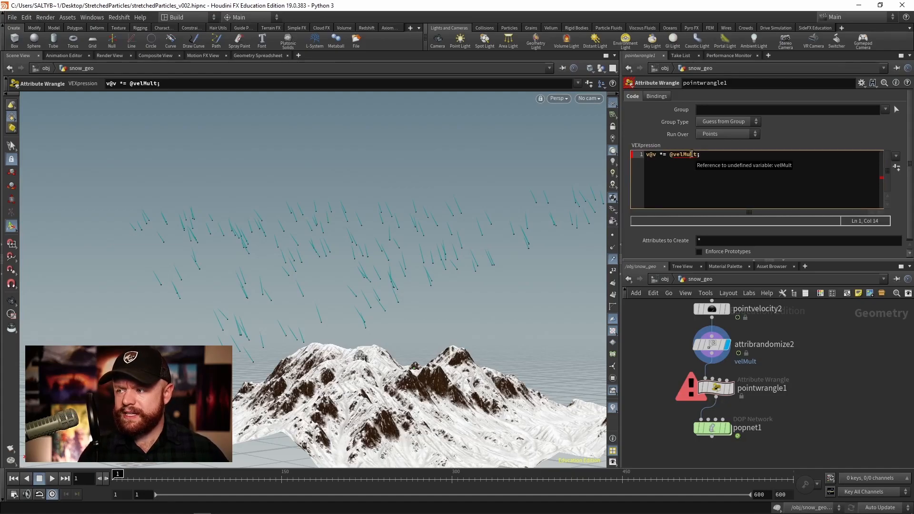
click(700, 154)
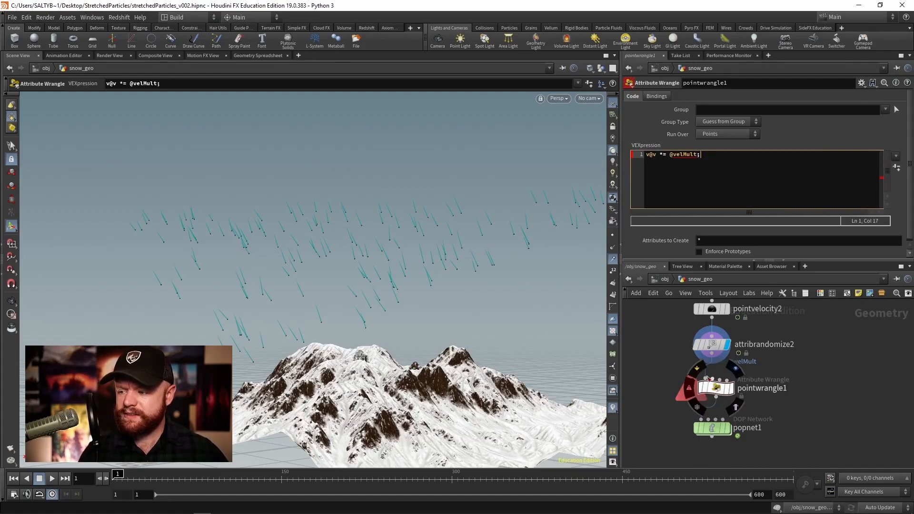
Step: Display the point wrangle's result in the viewport and inspect the varied velocity trails
click(698, 371)
click(736, 368)
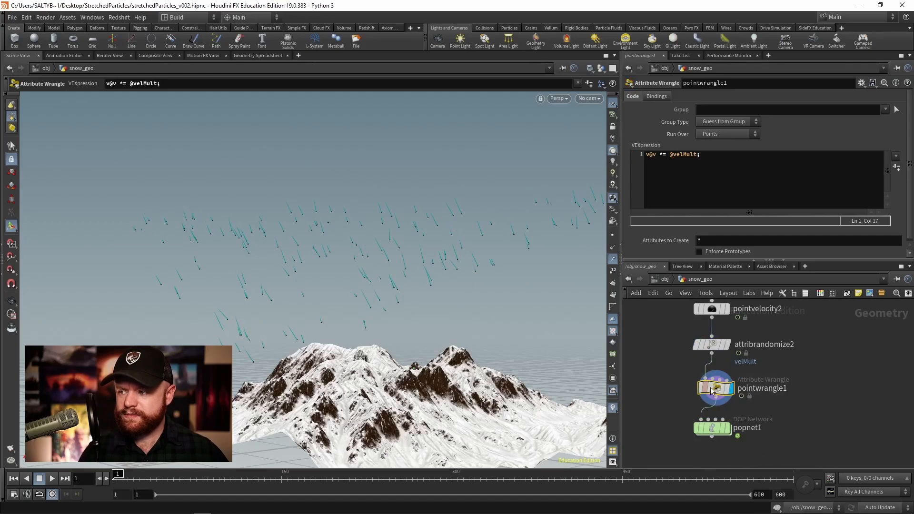
alt+right_drag(398, 298, 360, 285)
Step: Play the particle simulation through the camera from frame 150 to check the snow motion, then stop playback
mouse_move(735, 365)
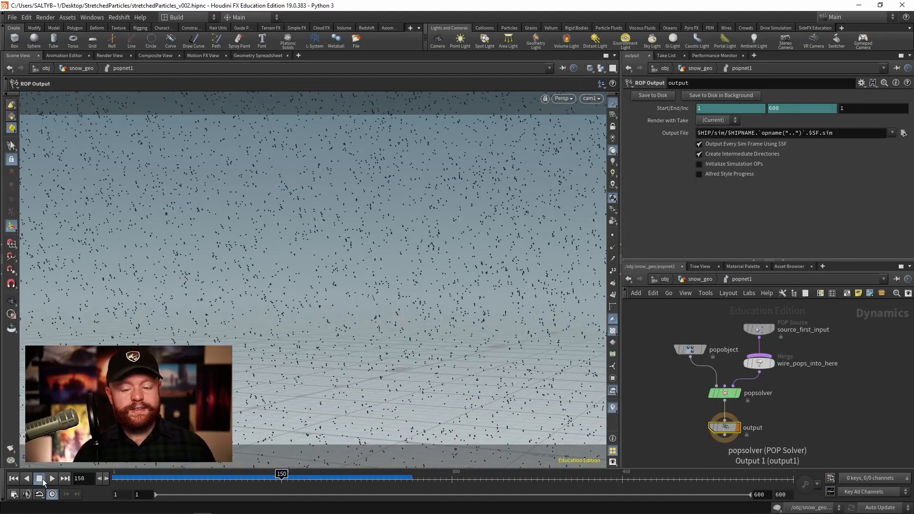
click(50, 478)
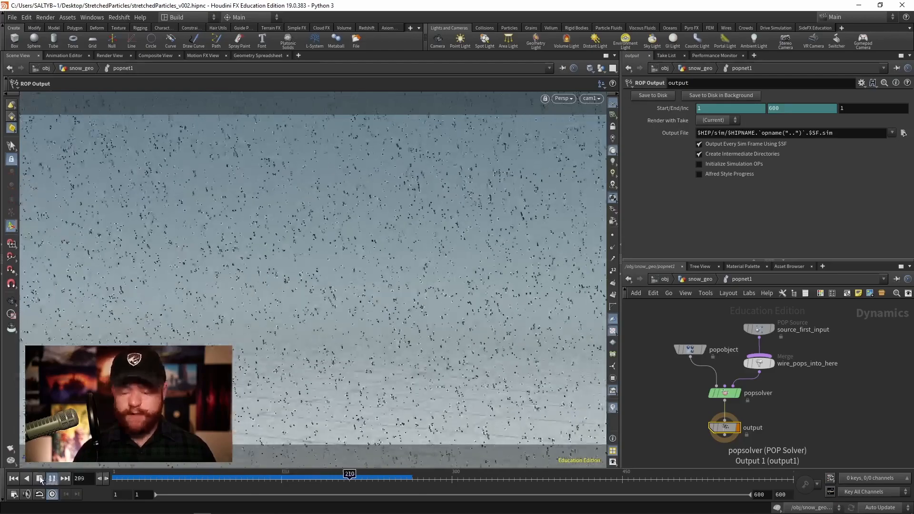
click(40, 479)
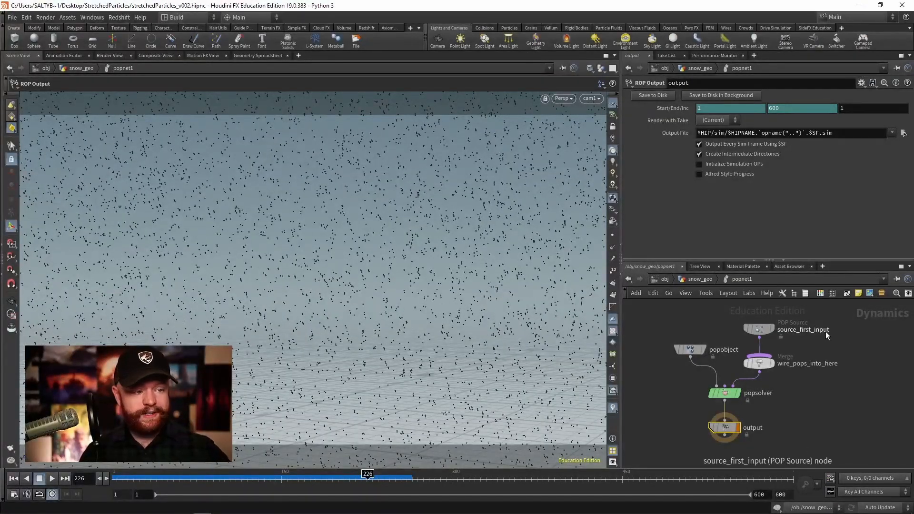
Step: Add a POP Force node inside the POP network and connect it to the wire_pops_into_here merge
key(Tab)
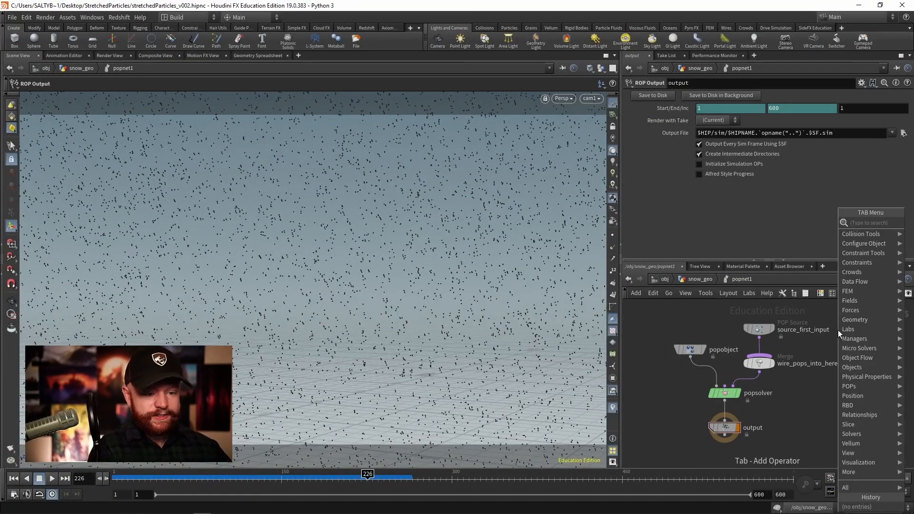
text(pop for)
key(Return)
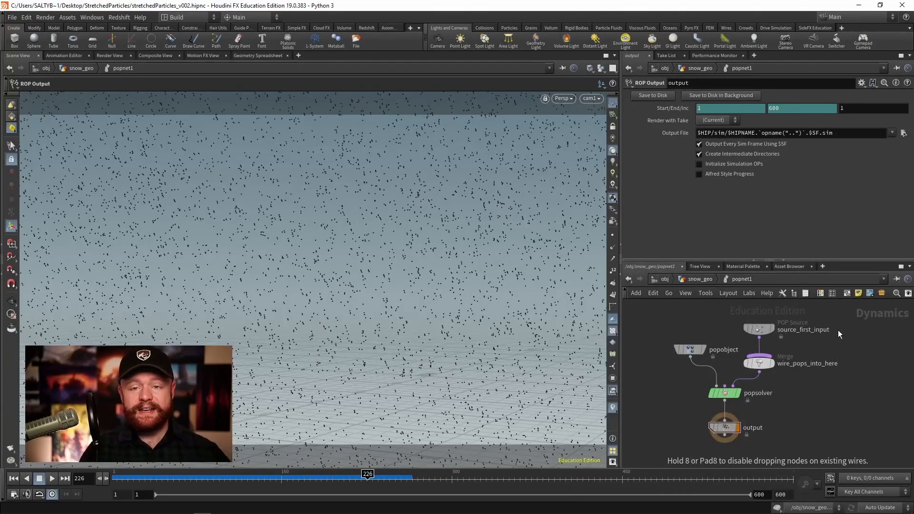
click(838, 330)
drag(838, 335, 807, 341)
Step: Set the POP Force noise Amplitude to 10 and Swirl Size to 10
click(719, 177)
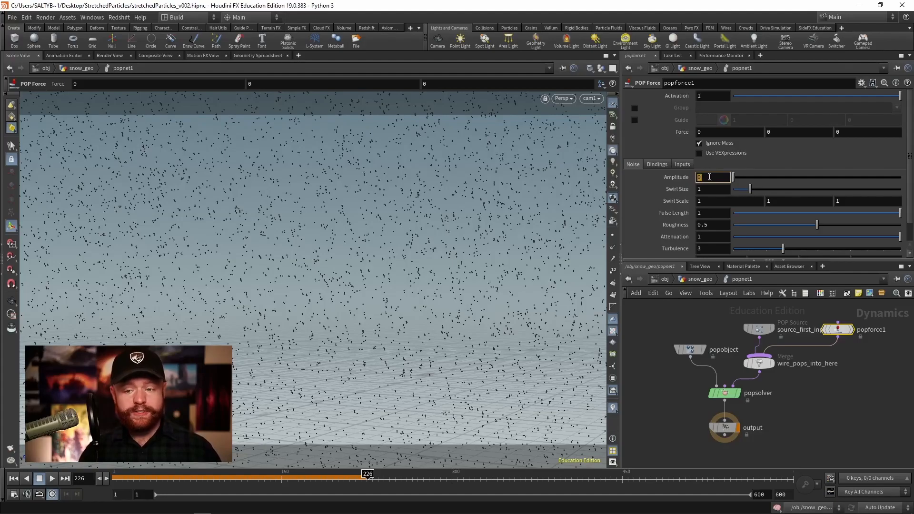
text(10)
key(Return)
key(Tab)
text(10)
key(Return)
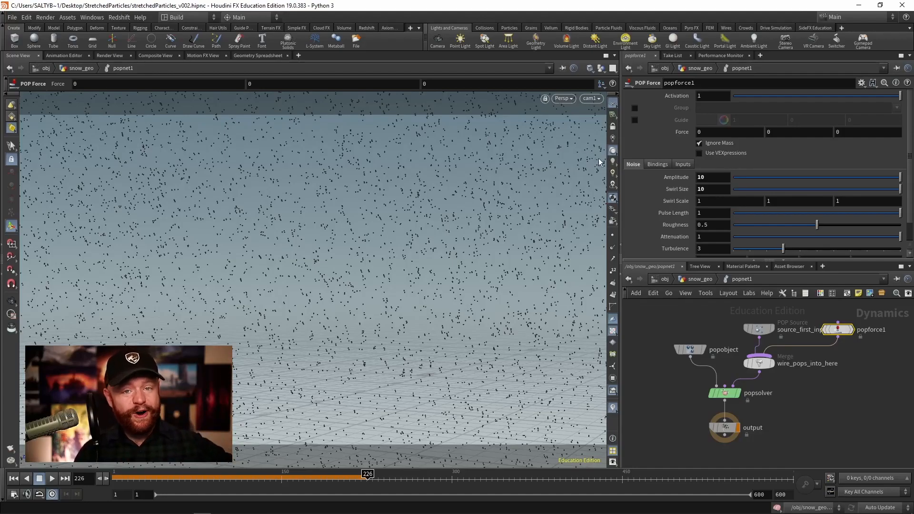
Step: Set the Y component of the POP Force's Force to 10
click(779, 132)
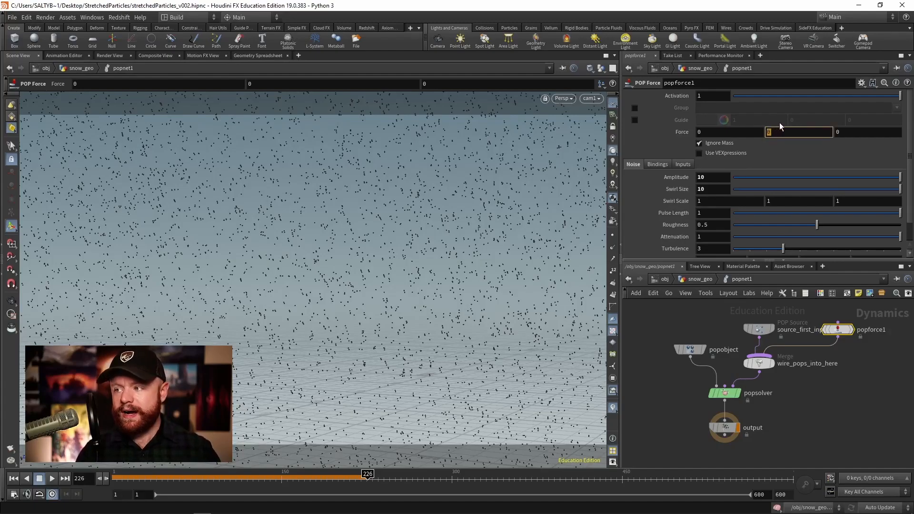
text(10)
key(Return)
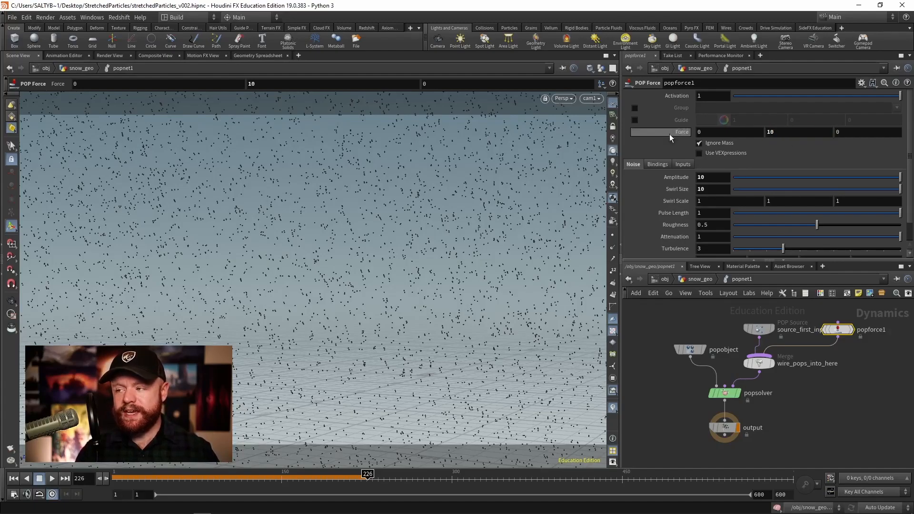
Step: Enable VEXpressions for the force, load the Randomize Magnitude preset, and set its minimum scale to 0.2
click(726, 153)
click(896, 174)
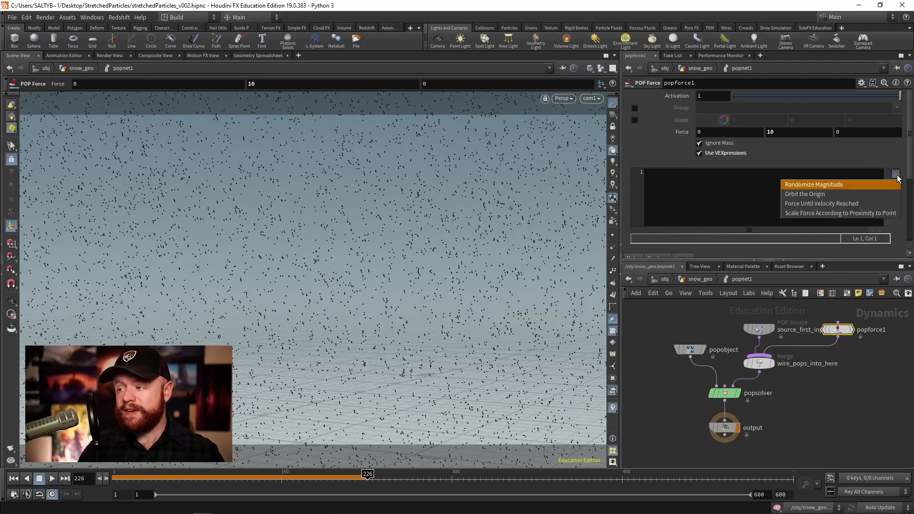
click(812, 185)
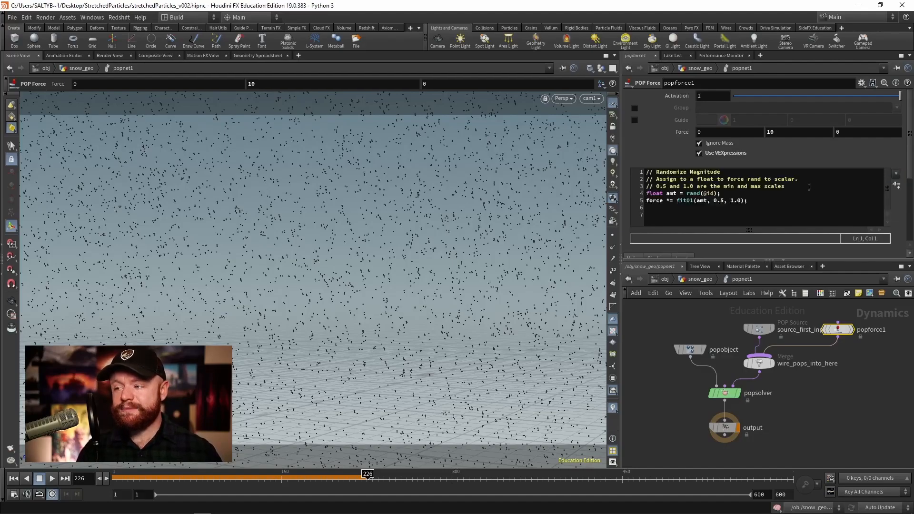
click(722, 201)
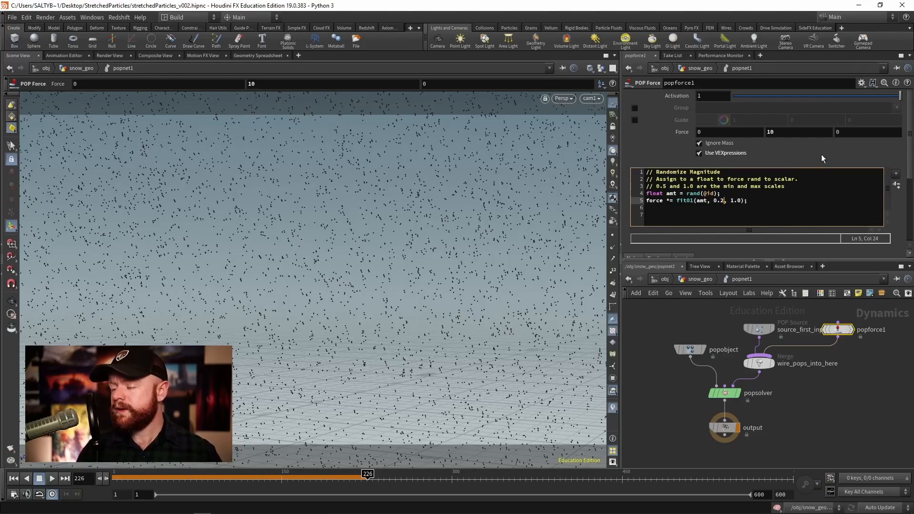
Step: Set the POP Force's Y force to 20 and its noise Amplitude to 20
click(793, 132)
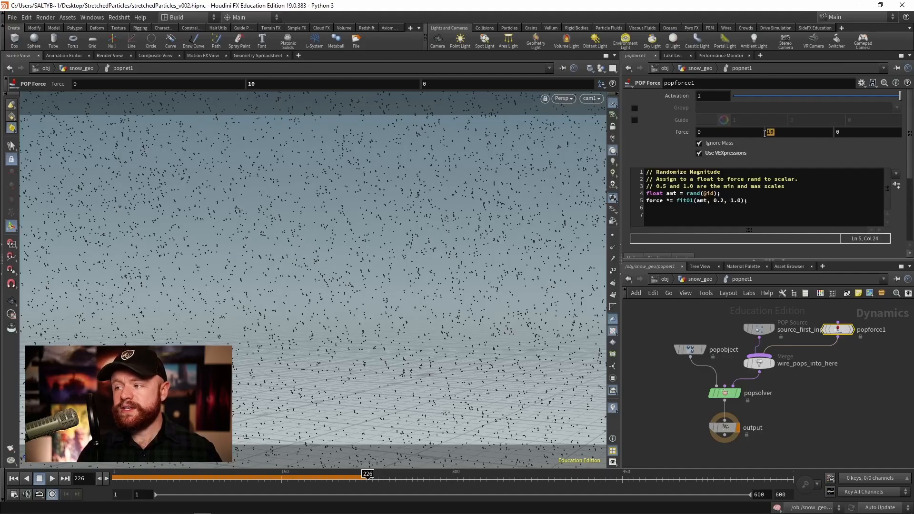
text(20)
key(Return)
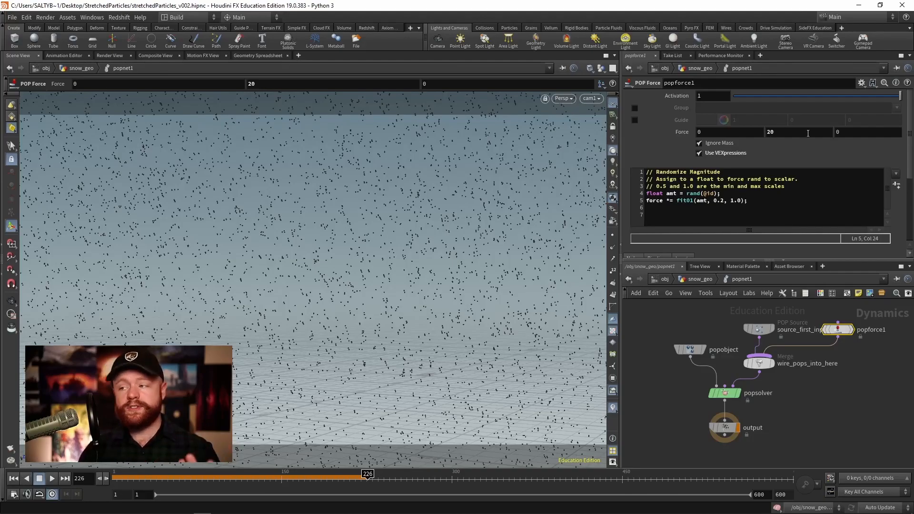
scroll(904, 156, down, 1)
scroll(904, 157, down, 5)
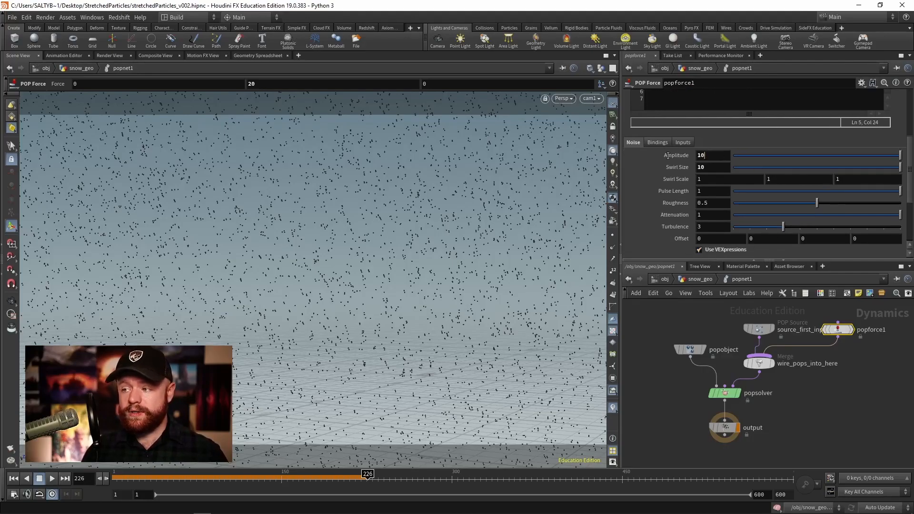
scroll(899, 193, down, 3)
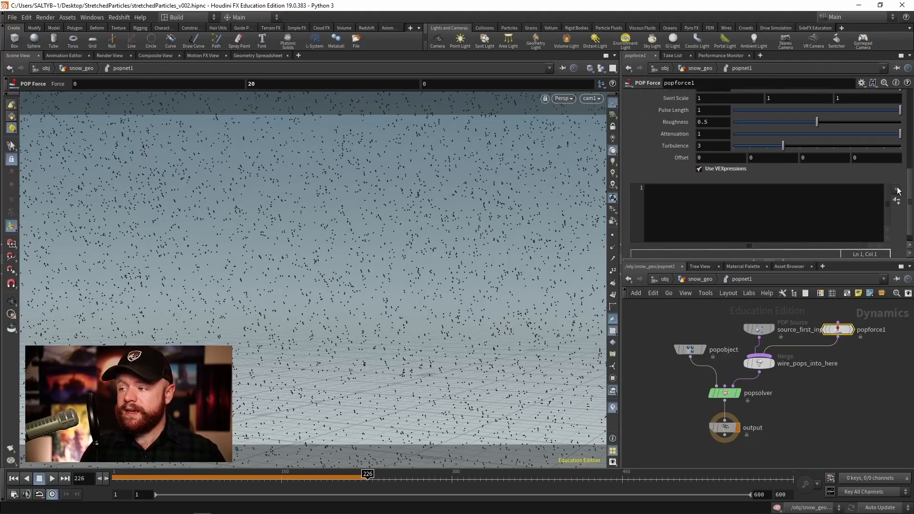
drag(910, 187, 910, 134)
click(815, 137)
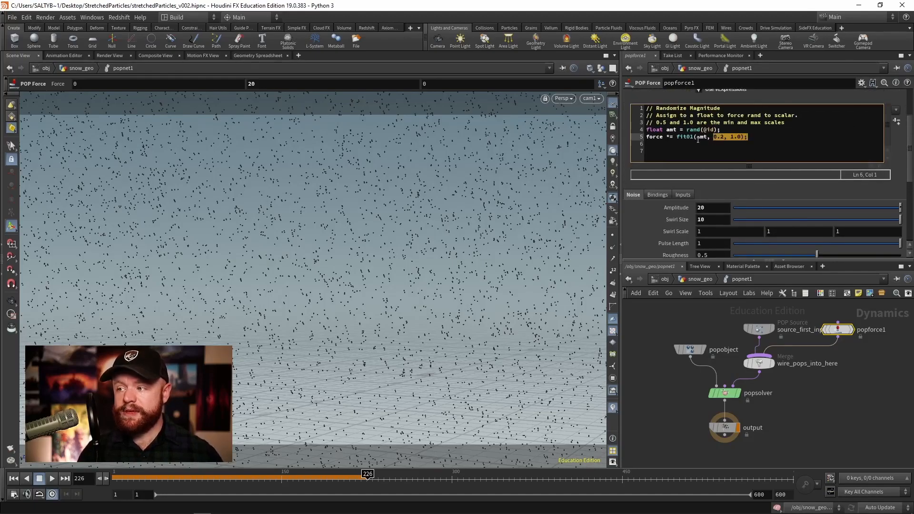
key(shift+Up)
key(shift+Home)
key(ctrl+c)
drag(909, 172, 910, 222)
click(668, 205)
key(ctrl+v)
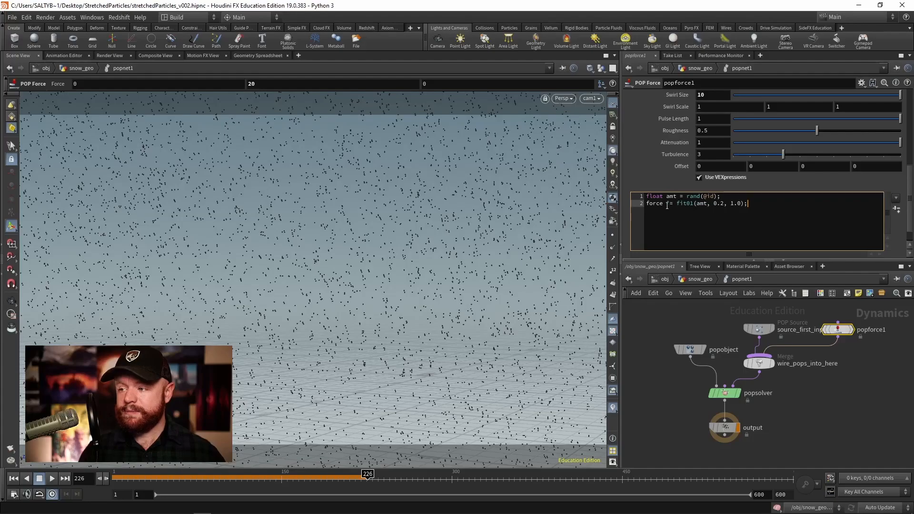
Step: Change the variable in the second line of the noise VEXpression to amp, giving amp *= fit01(amt, 0.2, 1.0)
drag(661, 207, 650, 208)
text(amp)
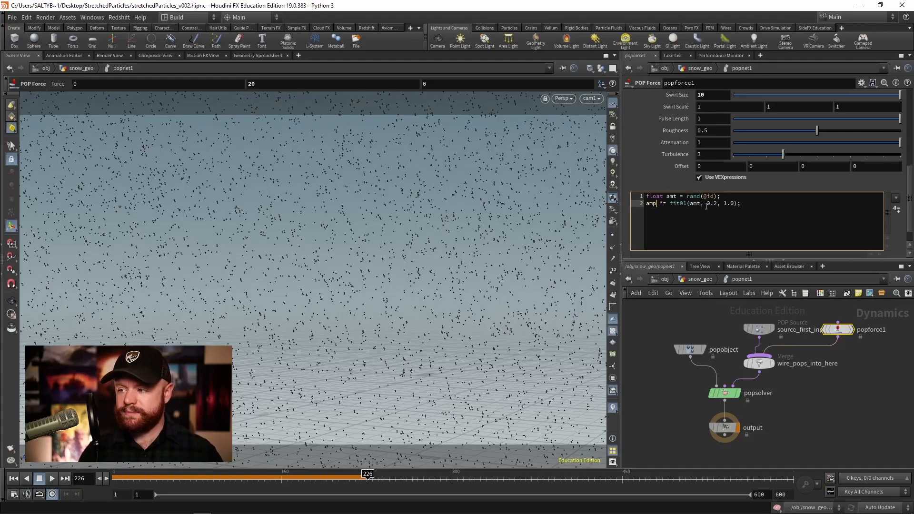
drag(910, 231, 912, 205)
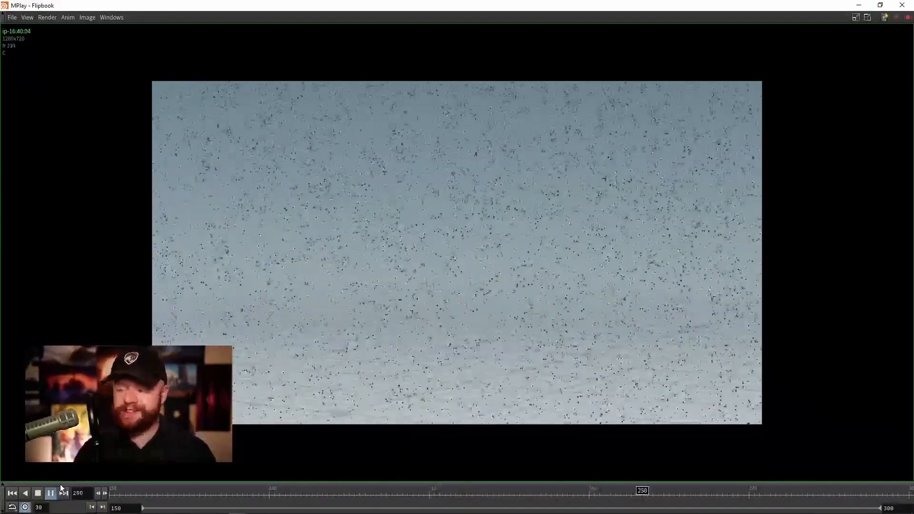
Step: Stop and close the flipbook preview, and set the Y component of the POP Force's Force to 10
click(37, 493)
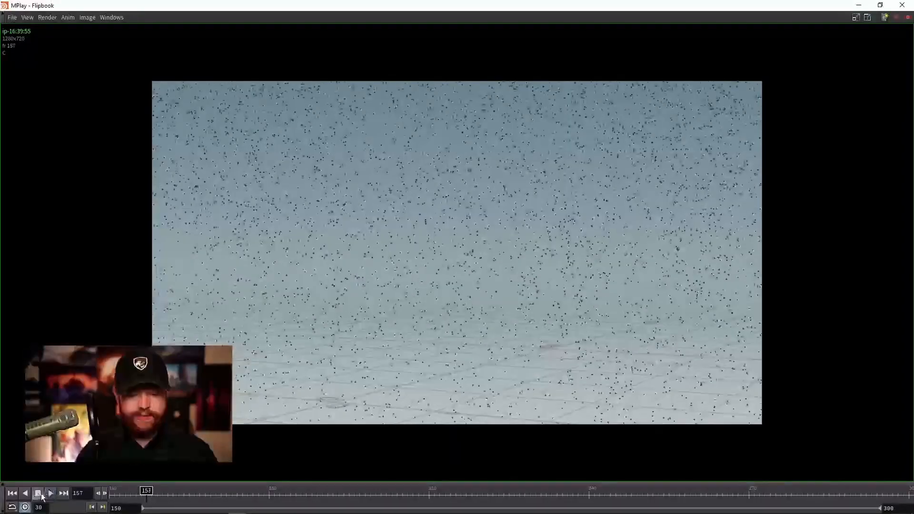
click(902, 5)
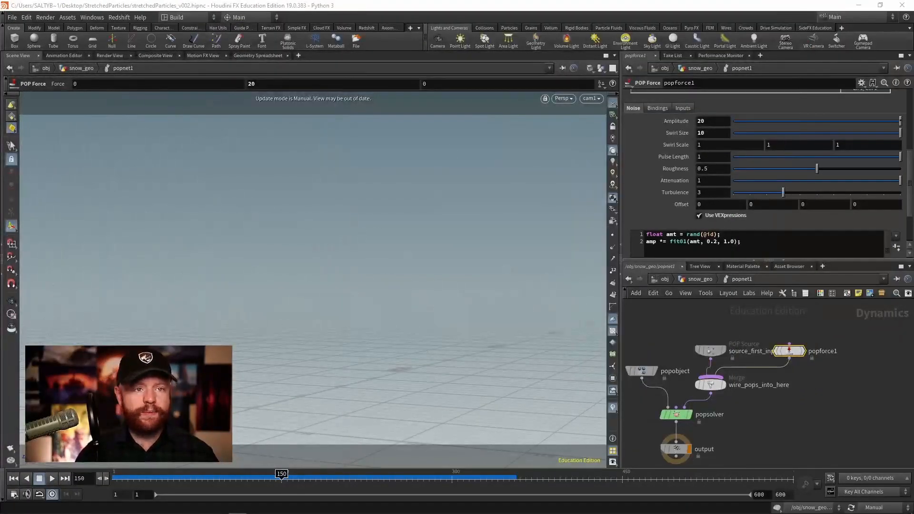
click(911, 138)
drag(910, 138, 908, 115)
drag(788, 133, 749, 135)
text(10)
key(Return)
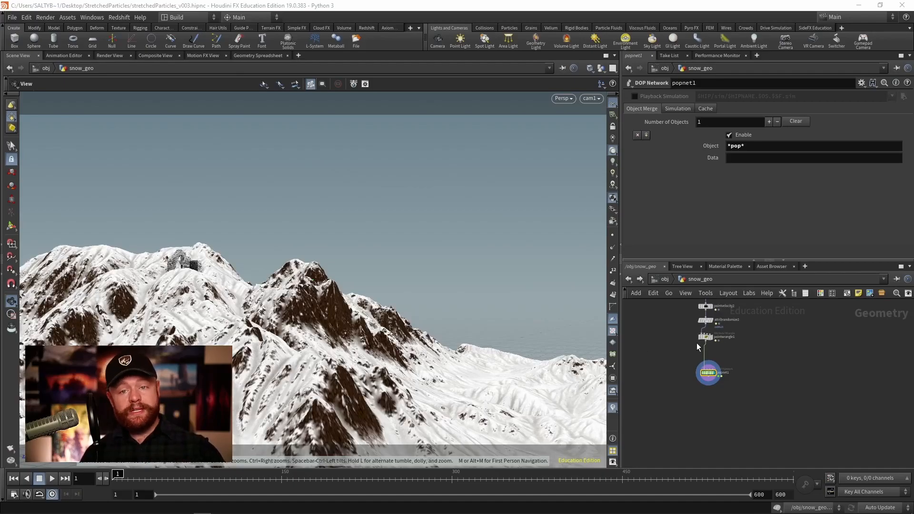
Step: Display the convertvdb4 node in snow_geo and examine the camera frustum mesh from outside the camera
mouse_move(716, 335)
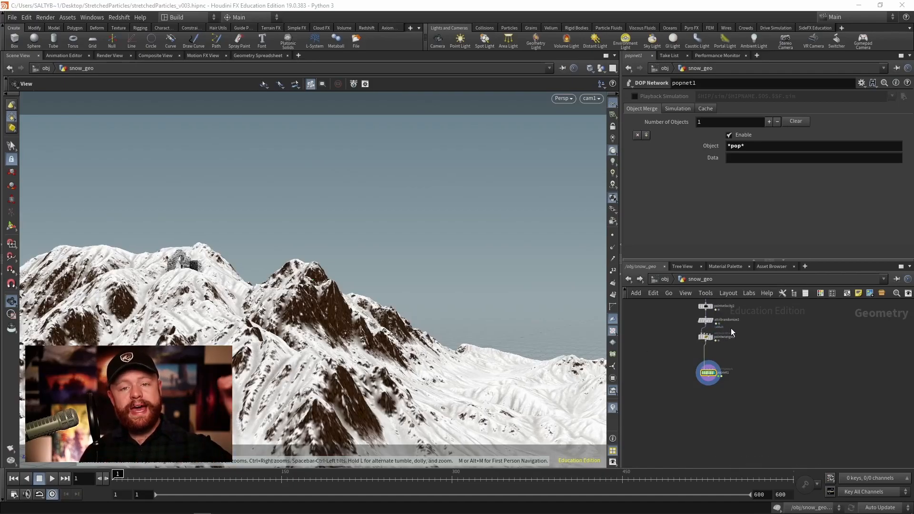
middle_drag(781, 317, 775, 445)
scroll(761, 410, up, 5)
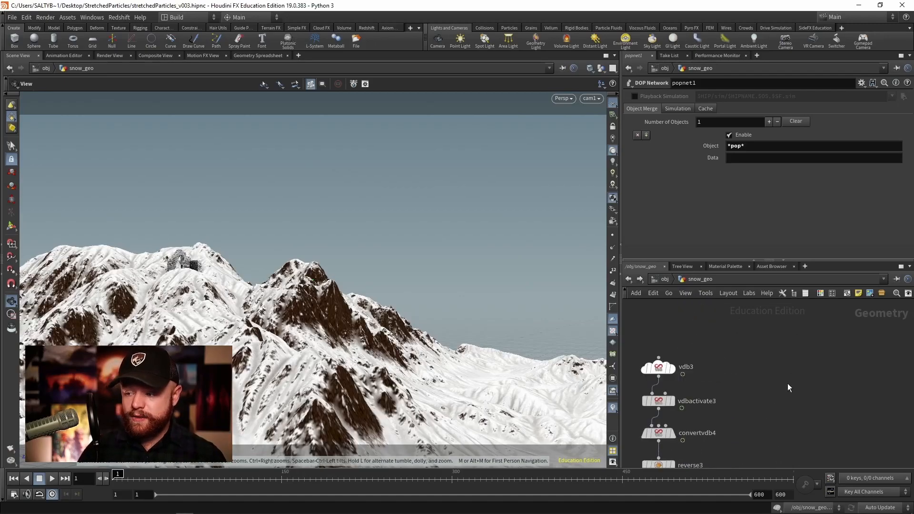
middle_drag(787, 384, 814, 355)
click(703, 404)
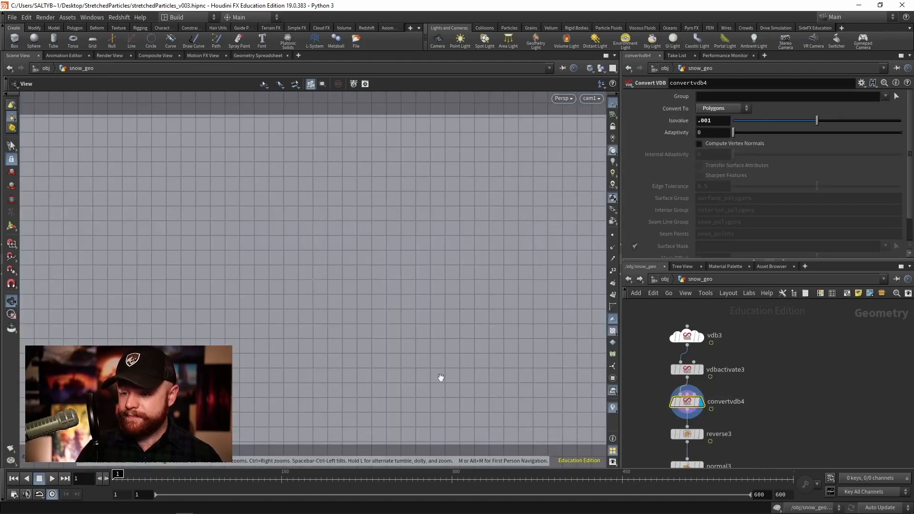
right_drag(372, 295, 362, 322)
drag(361, 322, 392, 302)
middle_drag(392, 302, 267, 304)
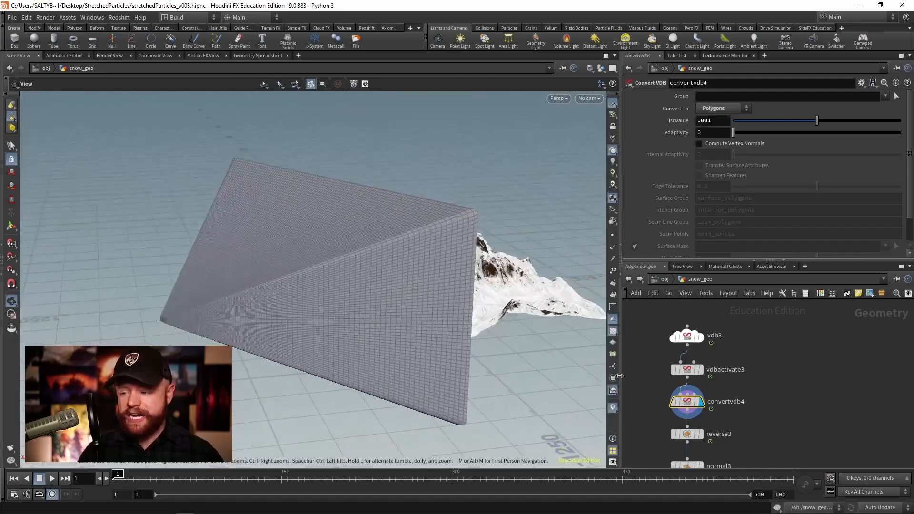
Step: Check the blast3 node's output and set the display to the normal3 node's complete frustum mesh
middle_drag(736, 420, 755, 337)
click(717, 412)
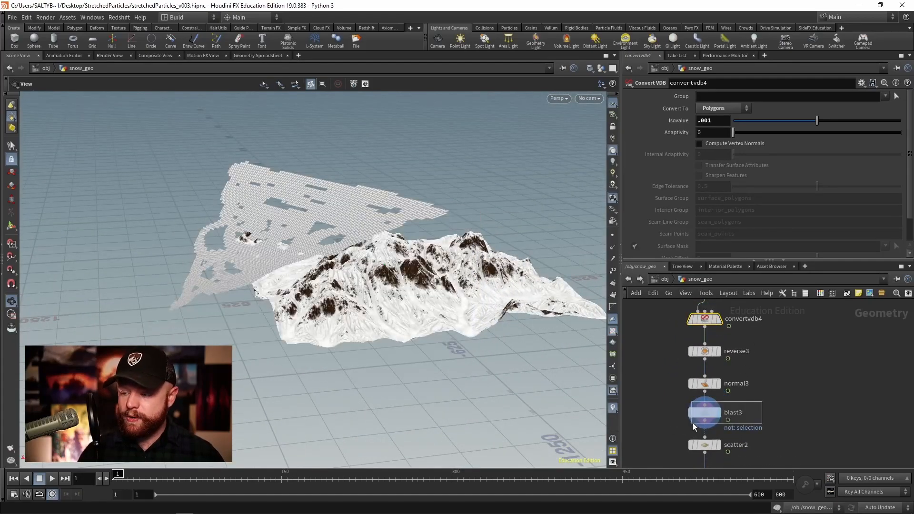
click(718, 384)
drag(280, 306, 270, 325)
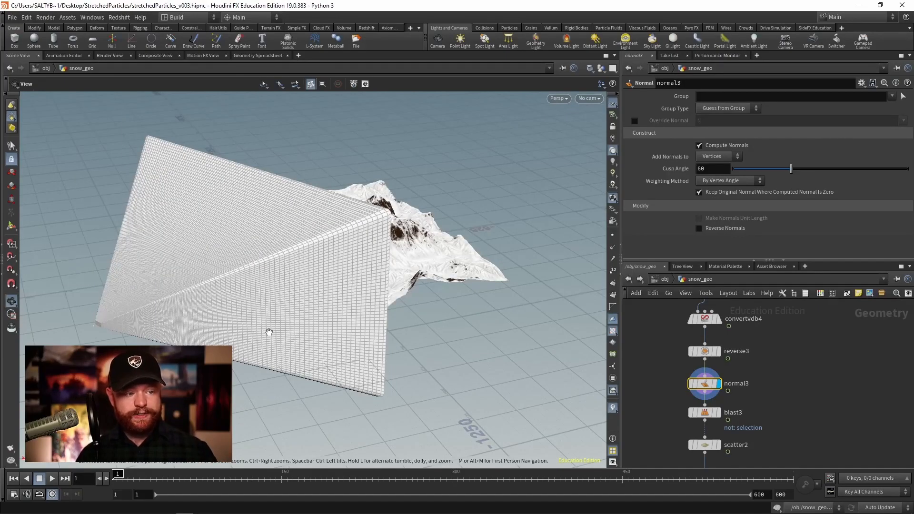
Step: Add a Time Shift node beside the blast3 node
key(Tab)
text(timeshift)
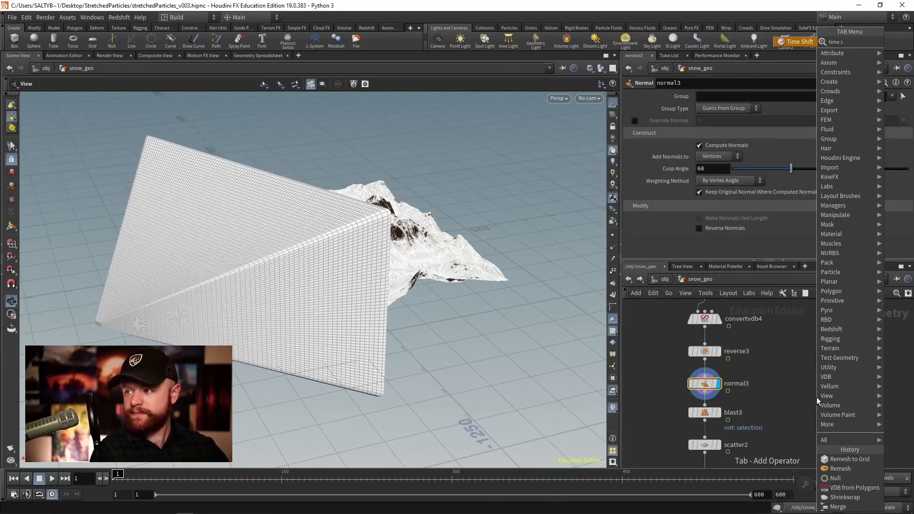
key(Return)
click(816, 398)
drag(818, 400, 816, 421)
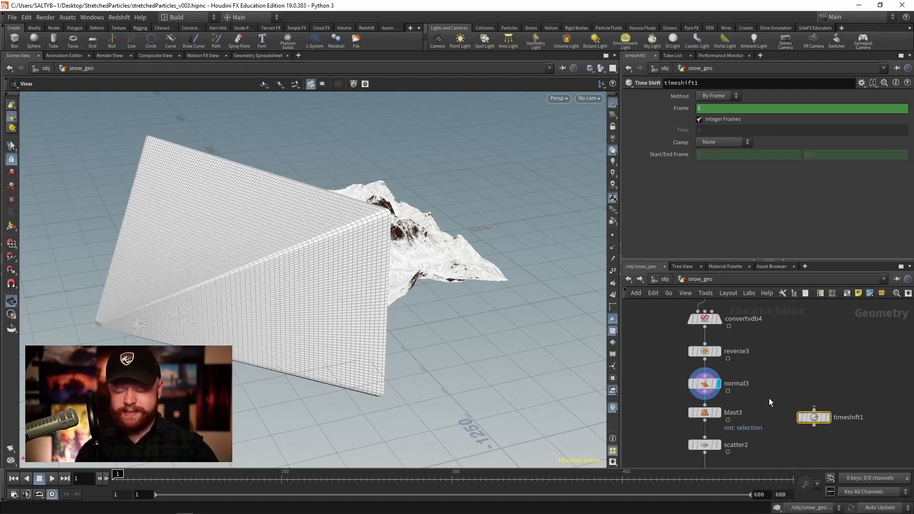
Step: Duplicate the Time Shift node twice and line up the copies in a row beside it
middle_drag(842, 421, 750, 404)
alt+drag(709, 398, 827, 398)
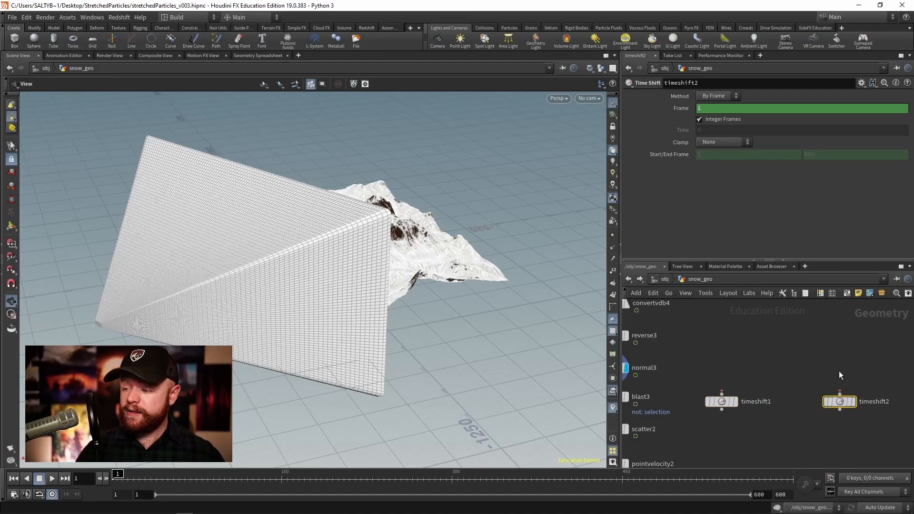
middle_drag(836, 372, 733, 374)
alt+drag(743, 401, 849, 401)
middle_drag(751, 354, 779, 360)
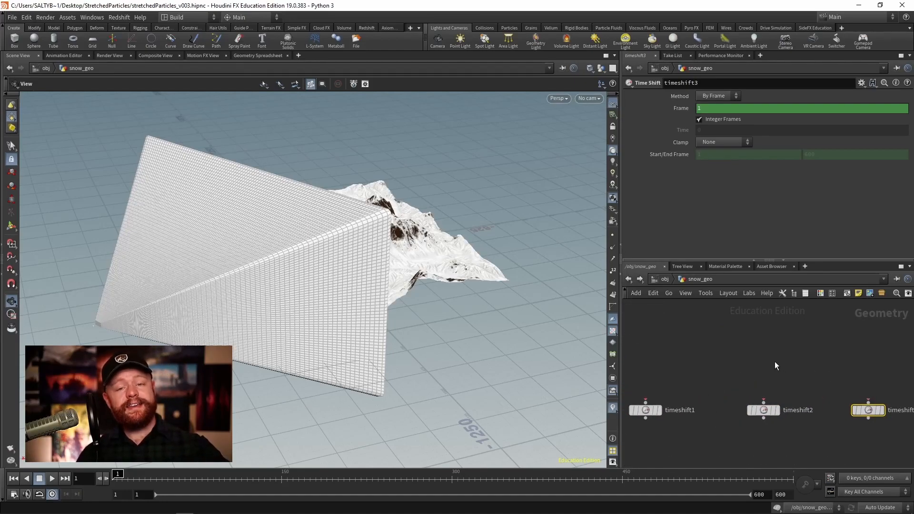
Step: Connect the normal3 node's output to the inputs of all three Time Shift nodes
middle_drag(787, 363, 913, 364)
middle_drag(786, 370, 789, 370)
drag(772, 402, 667, 387)
middle_drag(889, 403, 849, 396)
click(853, 399)
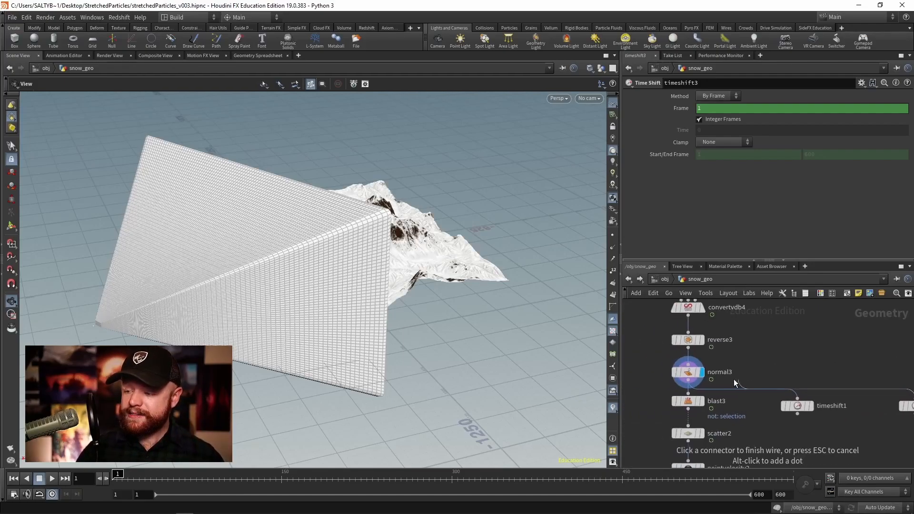
drag(861, 374, 667, 377)
scroll(709, 369, down, 4)
middle_drag(782, 405, 736, 399)
scroll(736, 404, up, 1)
Step: Delete the Frame expressions on two Time Shift nodes, fixing timeshift1 at frame 1 and timeshift3 at frame 445
drag(735, 405, 677, 367)
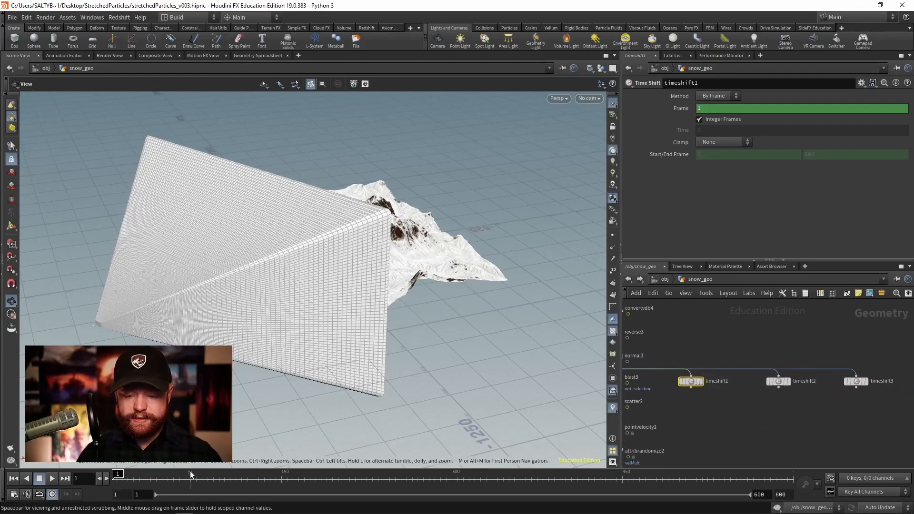
ctrl+shift+click(681, 109)
drag(237, 478, 616, 478)
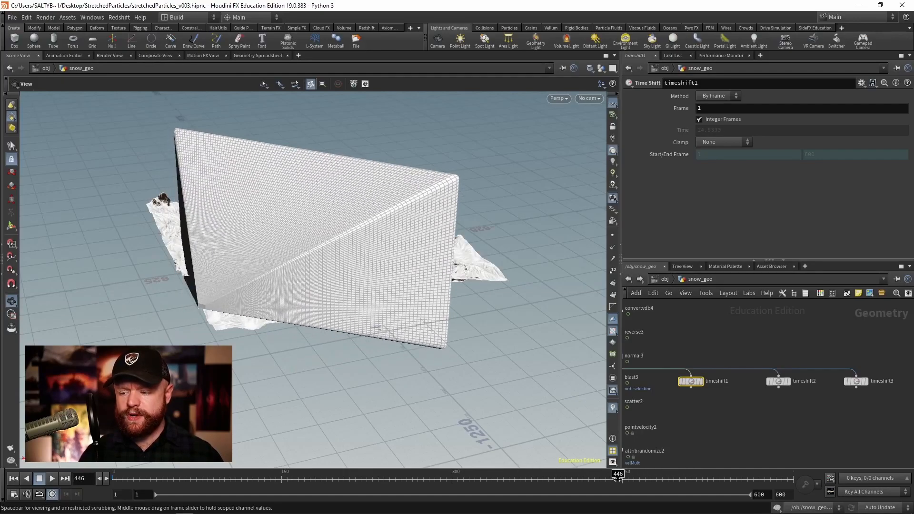
middle_drag(693, 421, 635, 441)
click(798, 400)
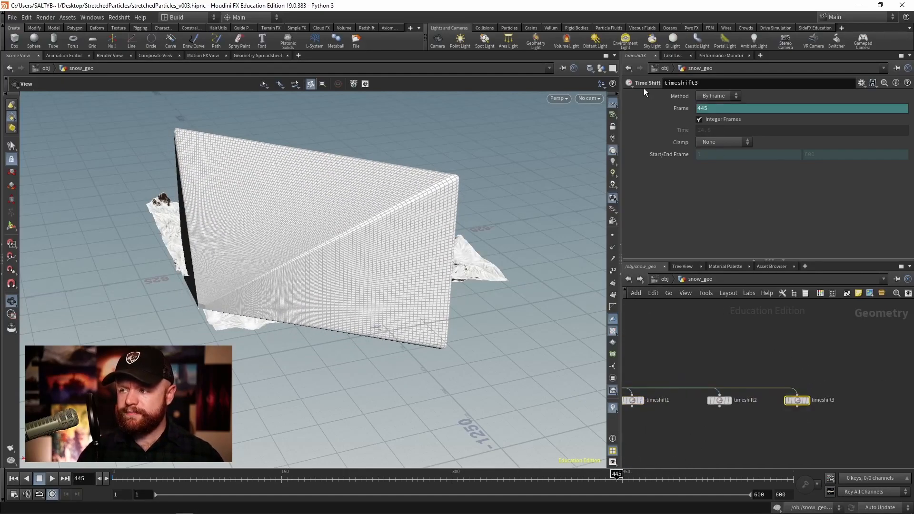
ctrl+shift+click(681, 108)
Step: Space the Time Shift nodes evenly and turn on the template flags of timeshift1 and timeshift3
middle_drag(722, 444, 760, 450)
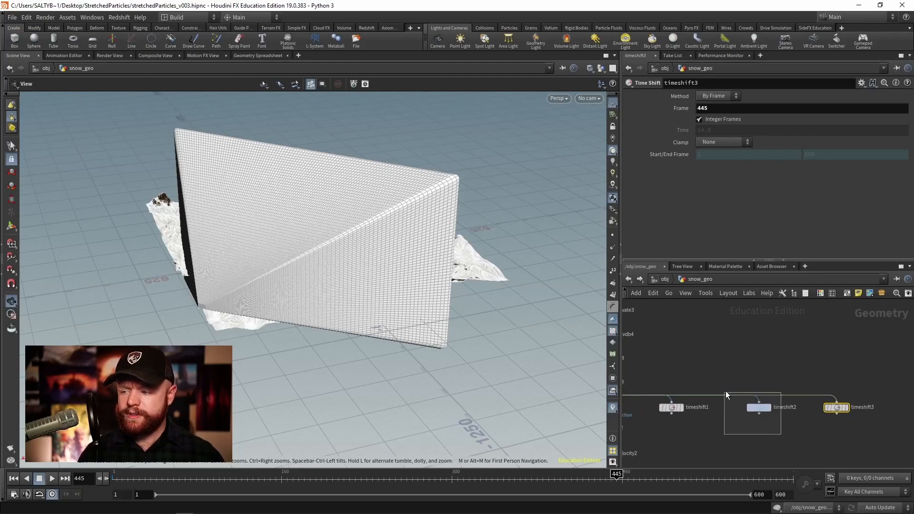
click(752, 407)
drag(688, 432, 662, 398)
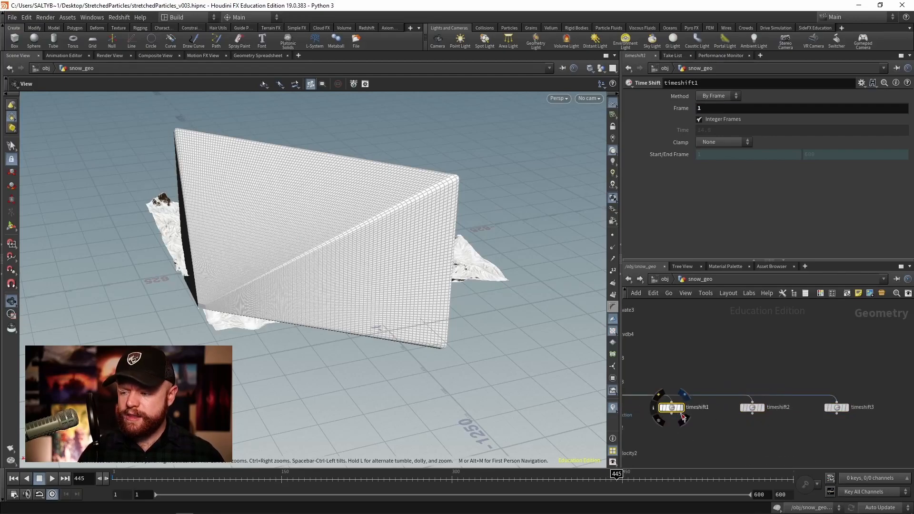
click(681, 408)
click(839, 409)
click(842, 408)
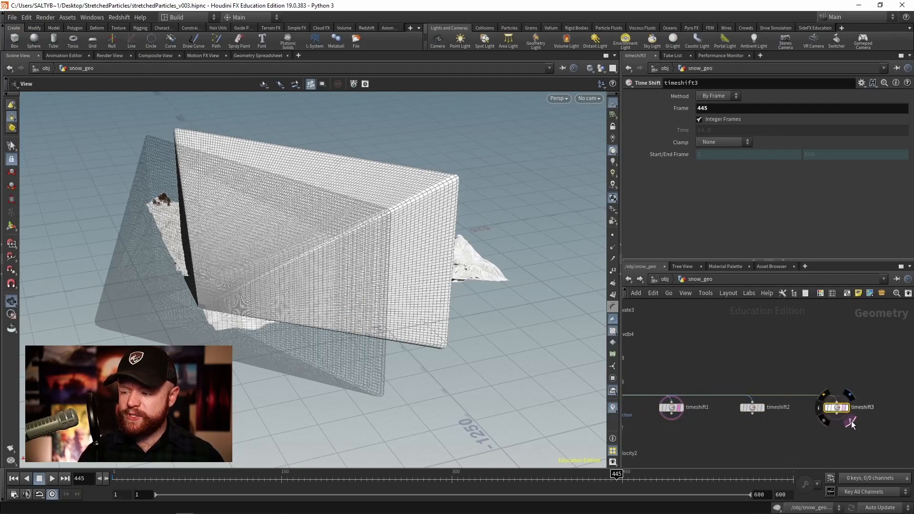
Step: Go to frame 264, where the frustum bulges furthest, and fix timeshift2's Frame there by deleting its expression
click(751, 408)
drag(616, 479, 391, 479)
drag(405, 362, 448, 392)
drag(398, 479, 411, 479)
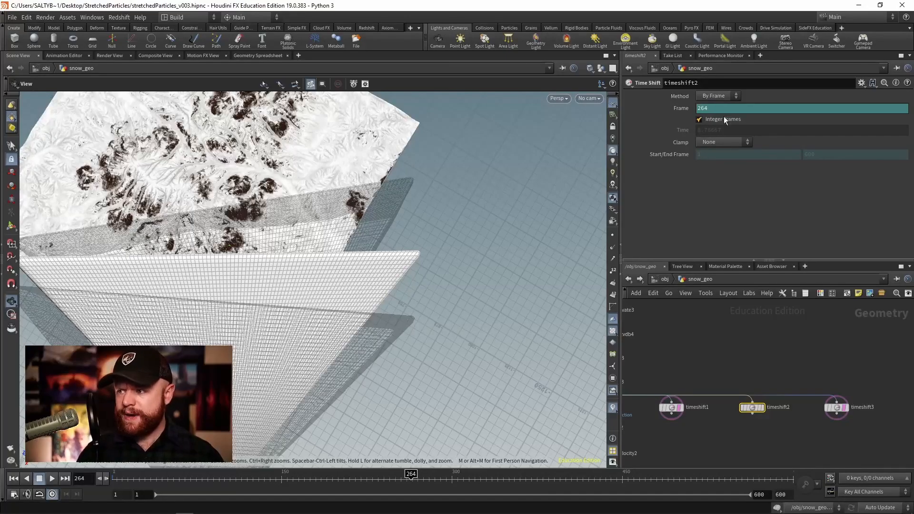
ctrl+shift+click(682, 109)
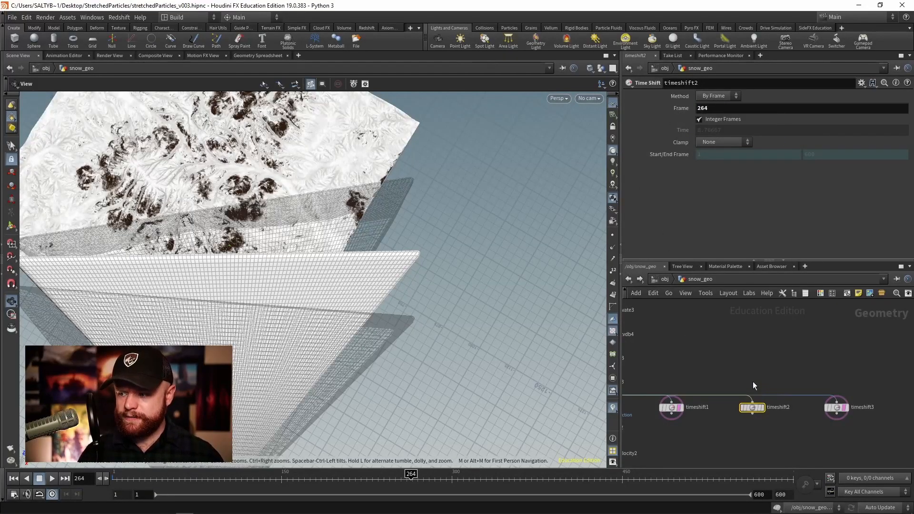
Step: Connect the three Time Shift nodes into a new Merge node placed below them
middle_drag(759, 385, 775, 377)
drag(664, 425, 879, 384)
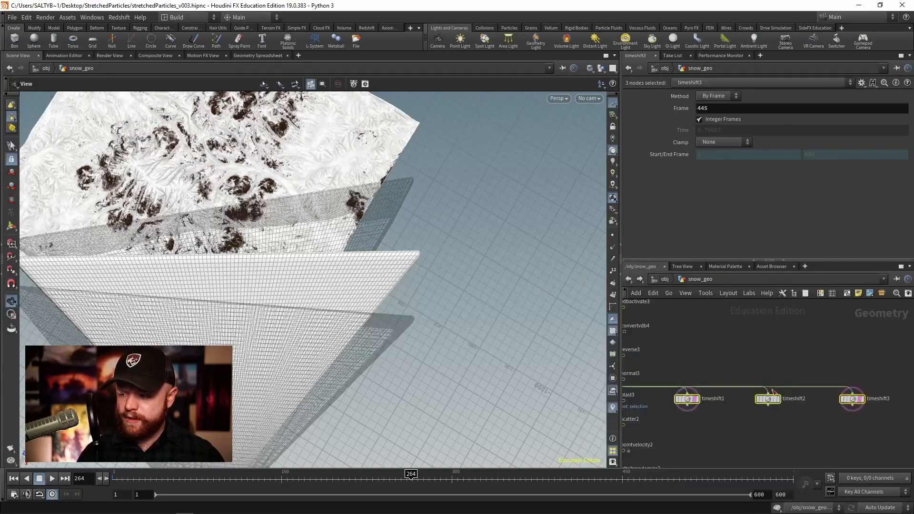
drag(730, 388, 741, 450)
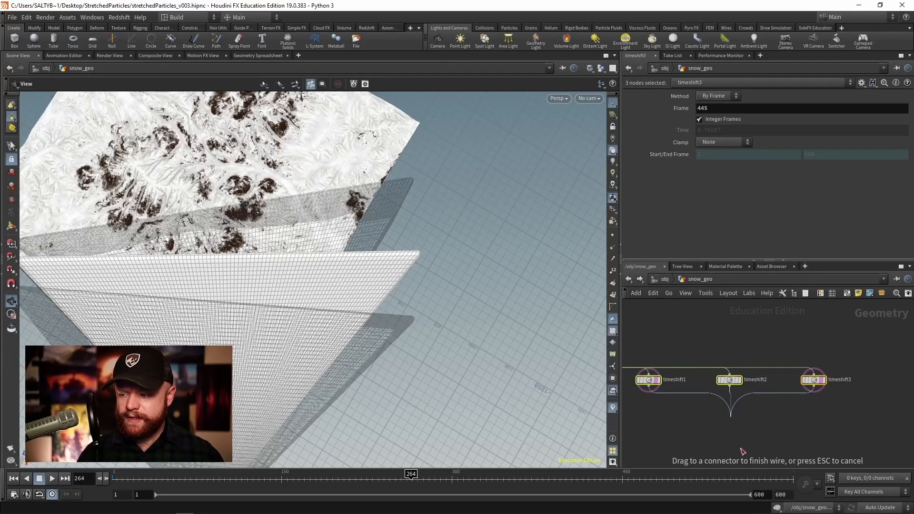
key(Tab)
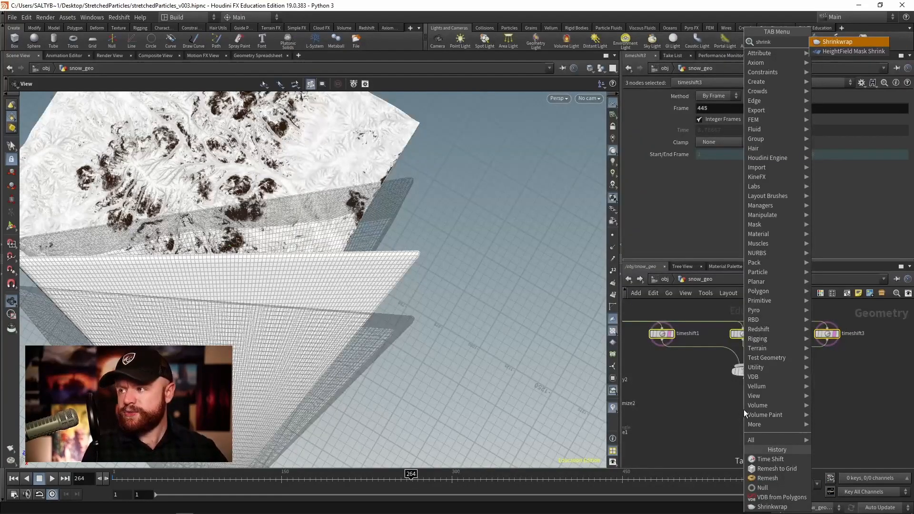
Step: Add a Shrinkwrap node below the Merge node and display its result
click(772, 507)
click(744, 409)
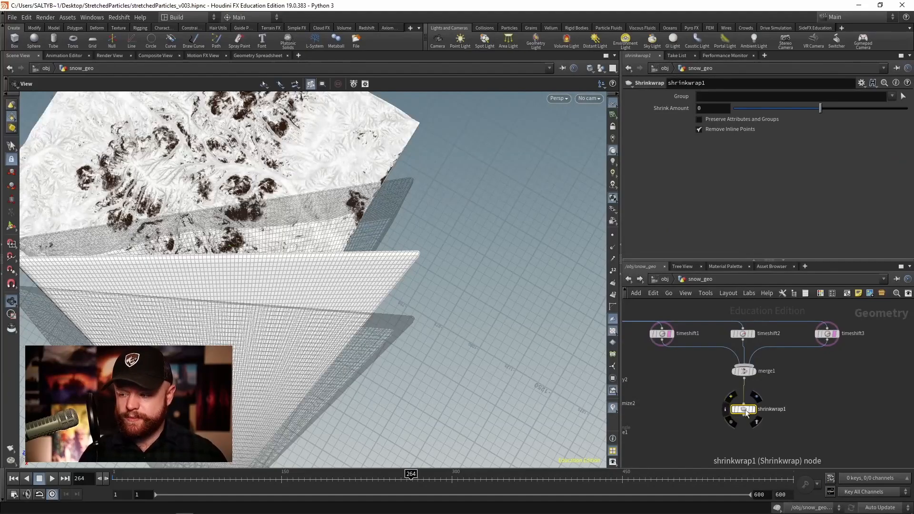
click(753, 409)
Step: Set the Shrinkwrap node's Shrink Amount to -10 to expand the hull around the merged frustums
drag(295, 320, 362, 304)
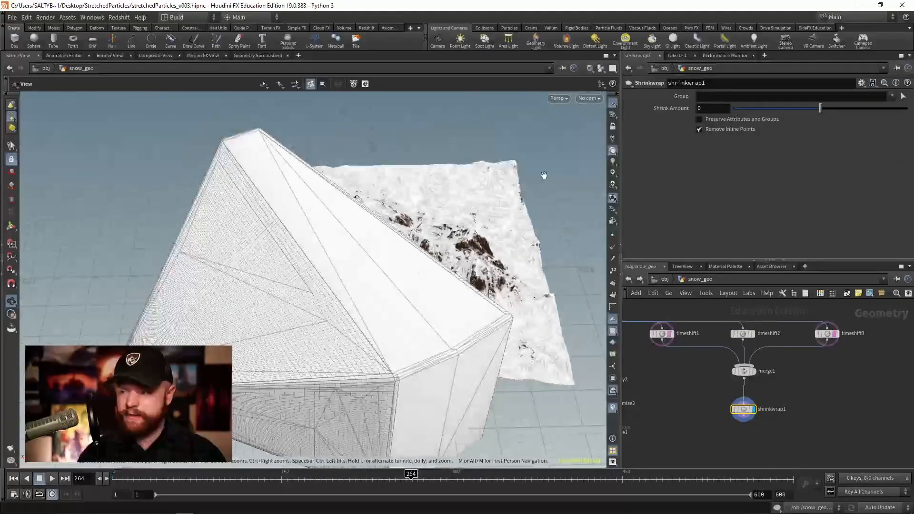
text(-10)
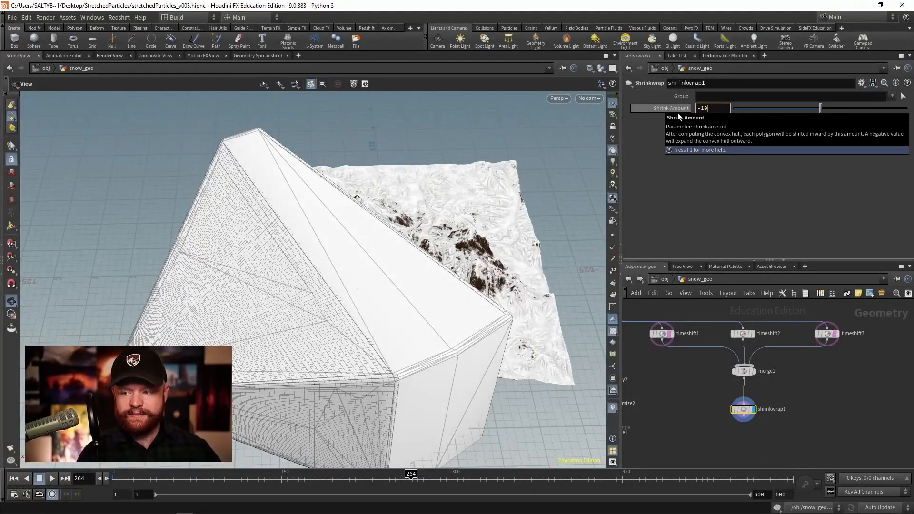
key(Return)
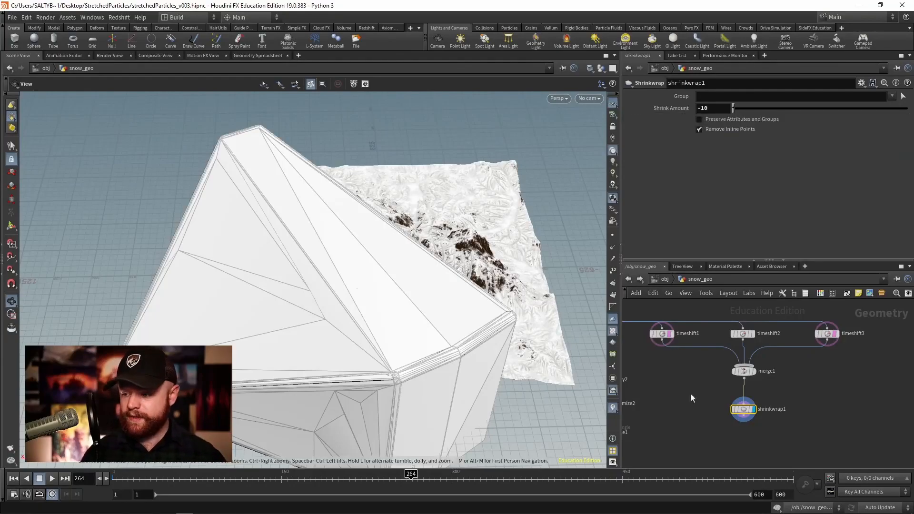
Step: Add a Null node fed by the Shrinkwrap node, place it below and to the side, and display it
middle_drag(706, 425, 711, 402)
drag(748, 386, 752, 384)
key(Tab)
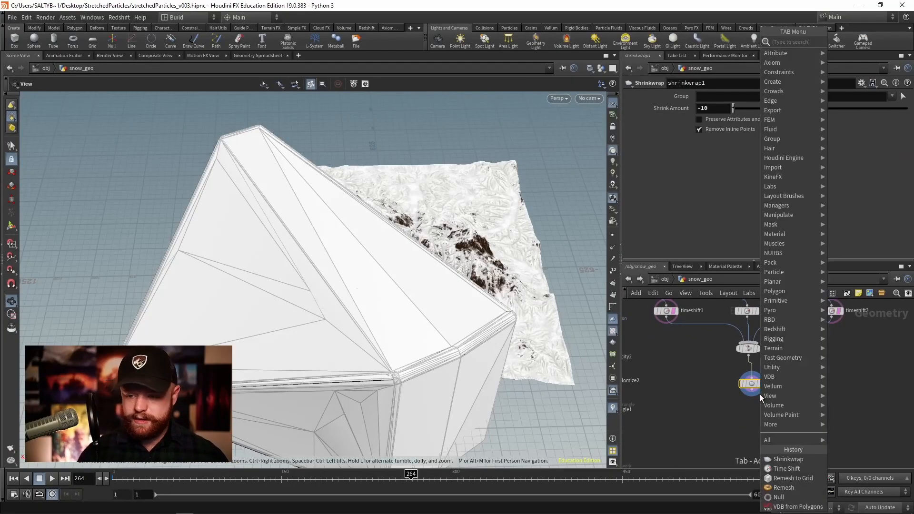
key(Escape)
key(Return)
drag(751, 410, 831, 410)
middle_drag(846, 384, 797, 379)
scroll(797, 380, up, 2)
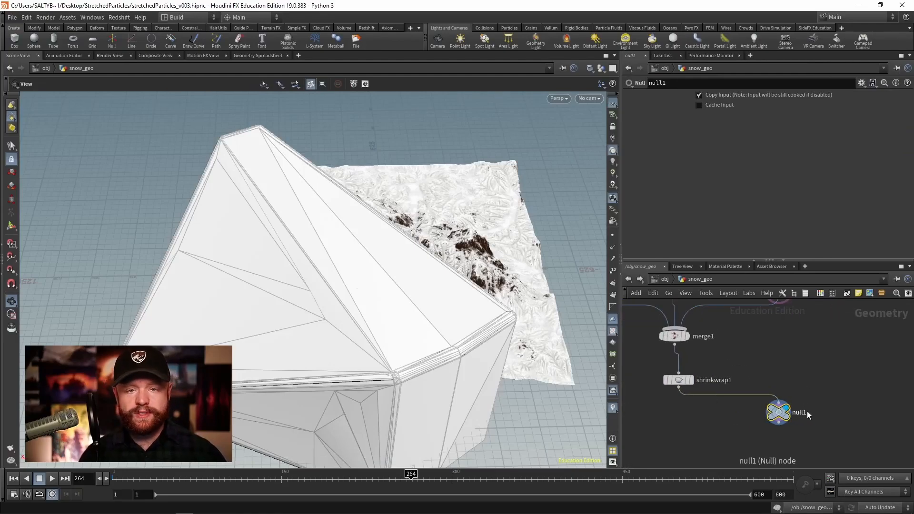
Step: Rename the new Null node as OUT_DELPNTS_MASK
double_click(801, 412)
mouse_move(775, 414)
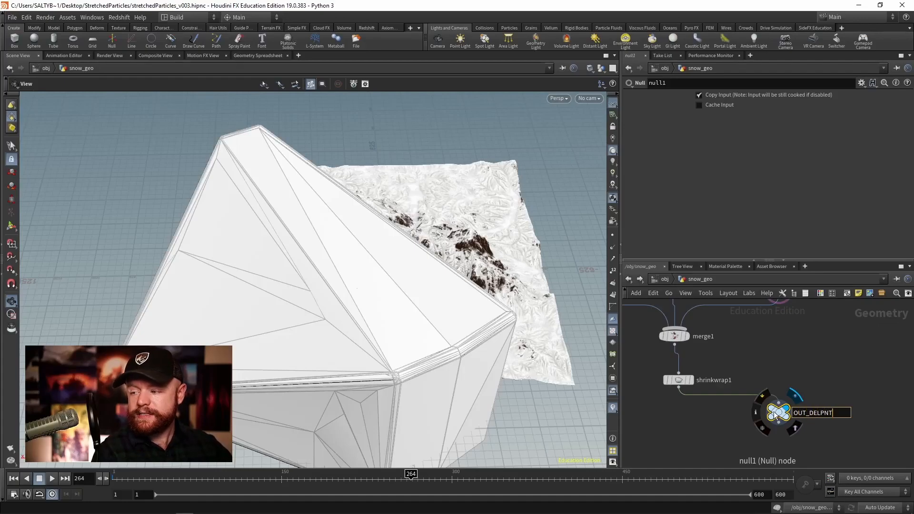
text(OUT_DELPNTS_MASK)
key(Return)
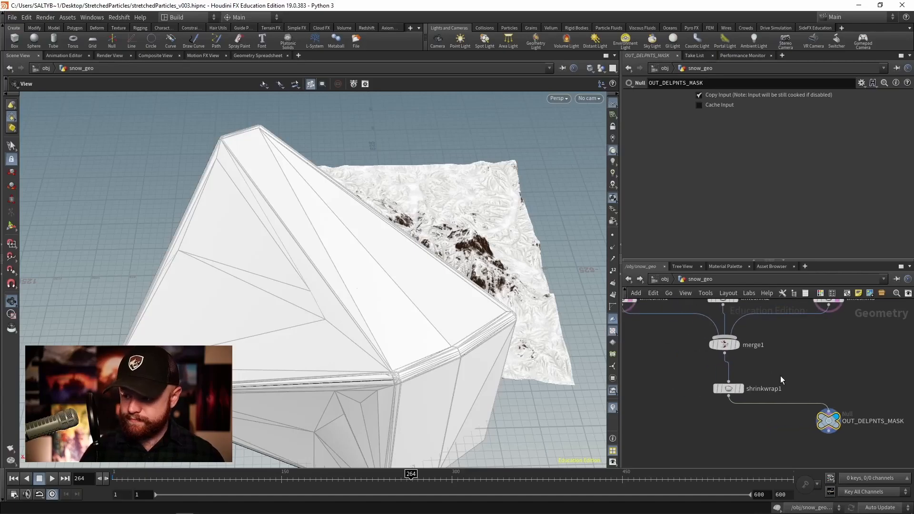
Step: Add a Remesh to Grid node above OUT_DELPNTS_MASK and set its Division Size to 15
click(728, 388)
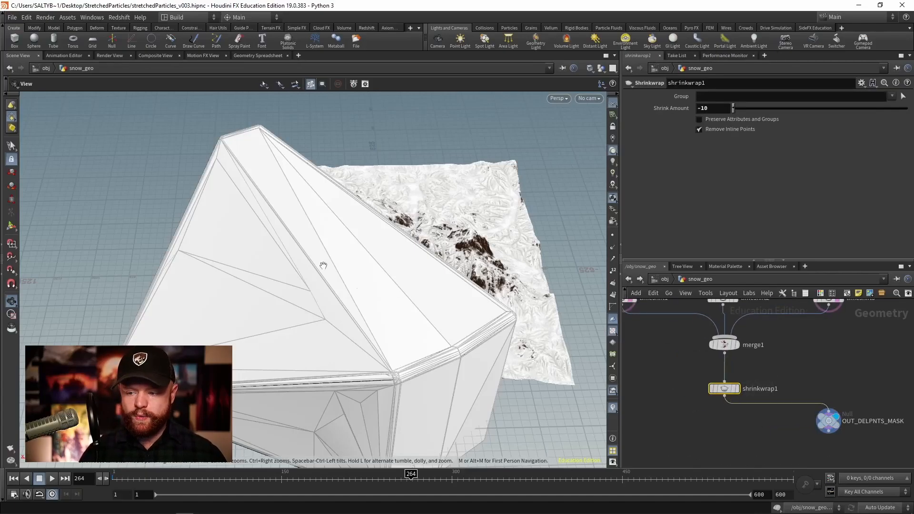
right_drag(355, 317, 504, 292)
drag(504, 292, 394, 302)
key(Tab)
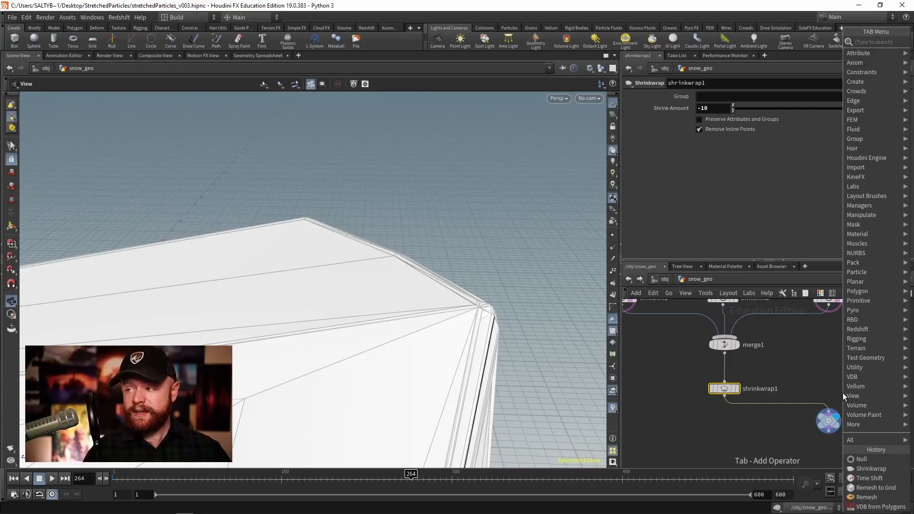
text(reme)
key(Return)
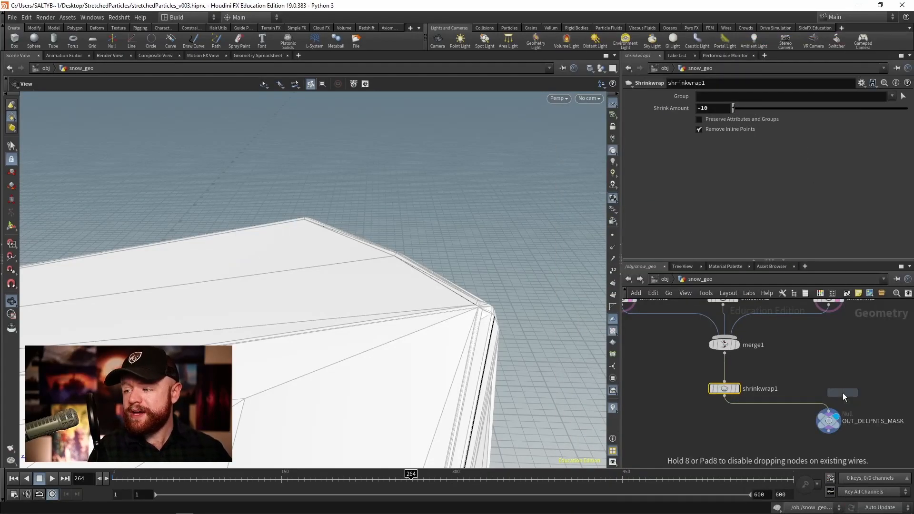
click(843, 393)
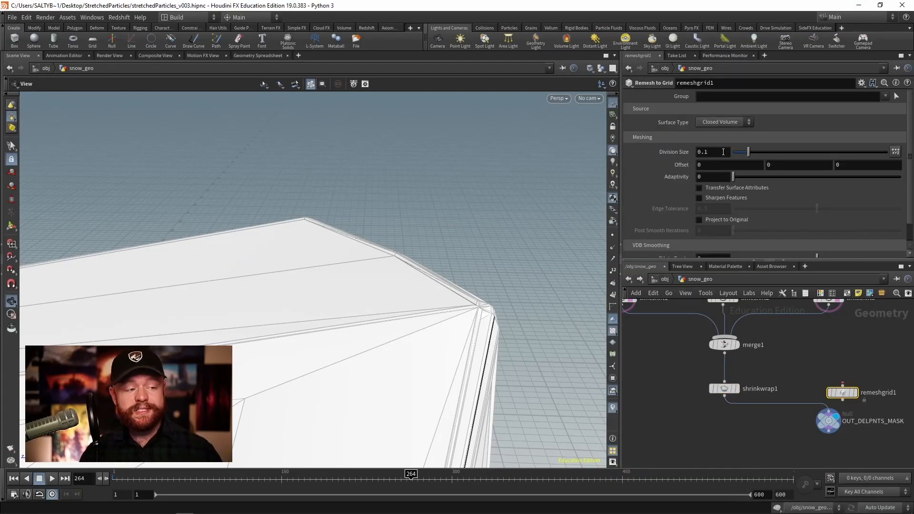
key(Return)
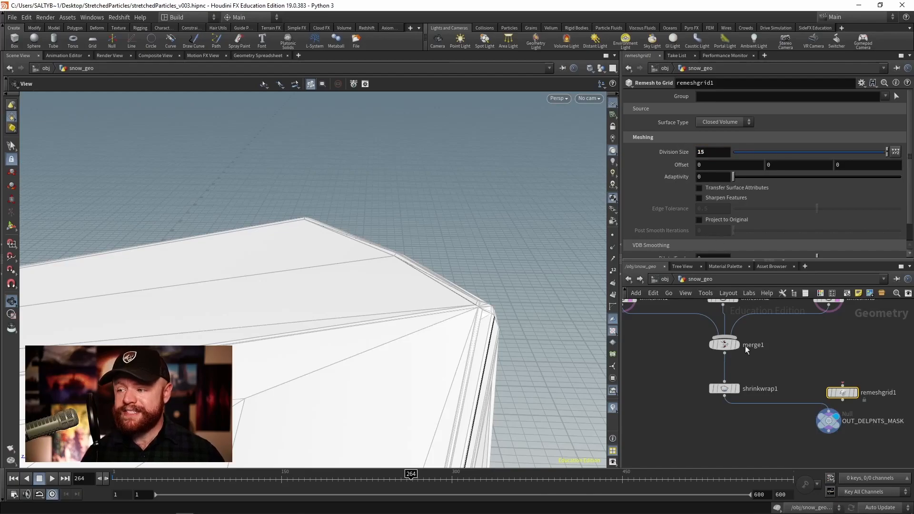
Step: Insert the Remesh to Grid node between shrinkwrap1 and OUT_DELPNTS_MASK, and inspect the remeshed hull from several sides
middle_drag(781, 376, 804, 352)
drag(869, 371, 836, 382)
drag(235, 310, 205, 288)
right_drag(205, 288, 407, 263)
drag(407, 262, 334, 269)
drag(143, 298, 271, 290)
right_drag(272, 290, 72, 312)
drag(352, 296, 215, 310)
middle_drag(784, 405, 747, 400)
drag(815, 423, 794, 425)
Step: Inside popnet1, add a POP Kill node and connect it to the wire_pops_into_here merge beside popforce1
scroll(734, 416, down, 3)
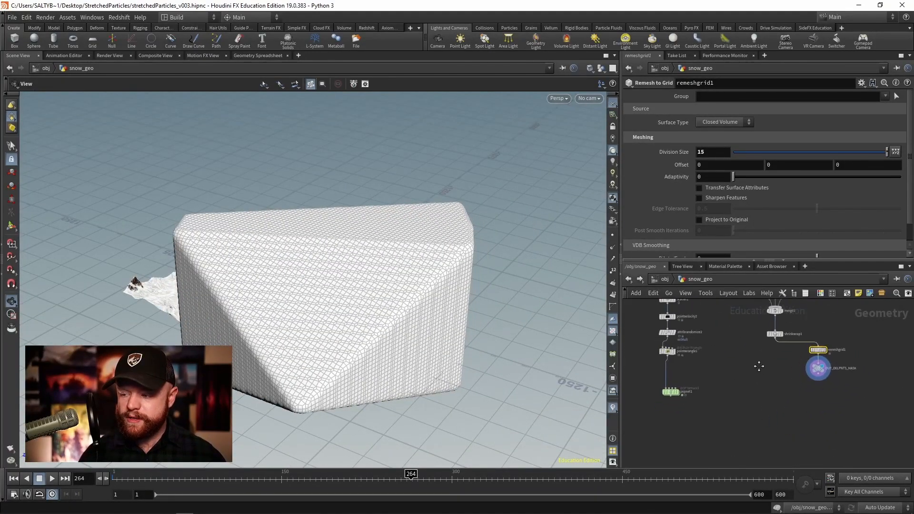
key(ctrl+Up)
click(663, 369)
key(Return)
key(Tab)
text(pop ki)
key(Return)
click(829, 380)
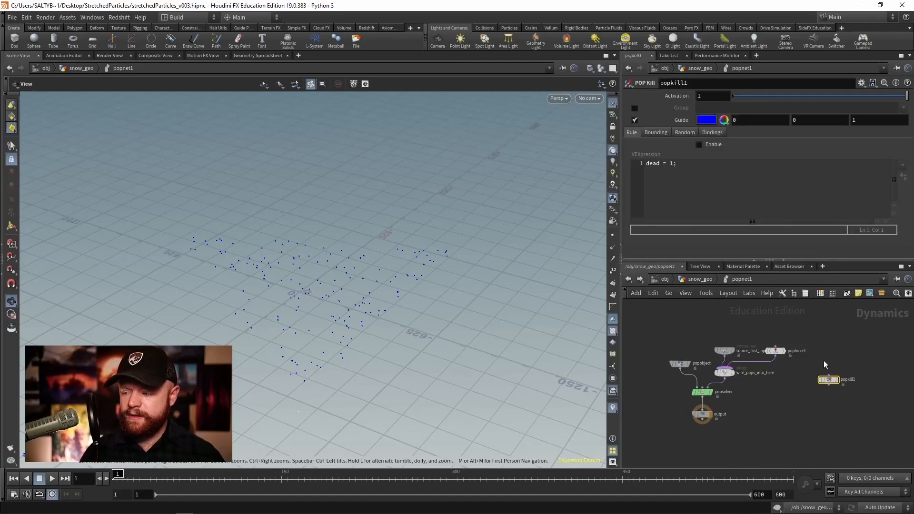
scroll(827, 349, up, 2)
drag(834, 383, 714, 381)
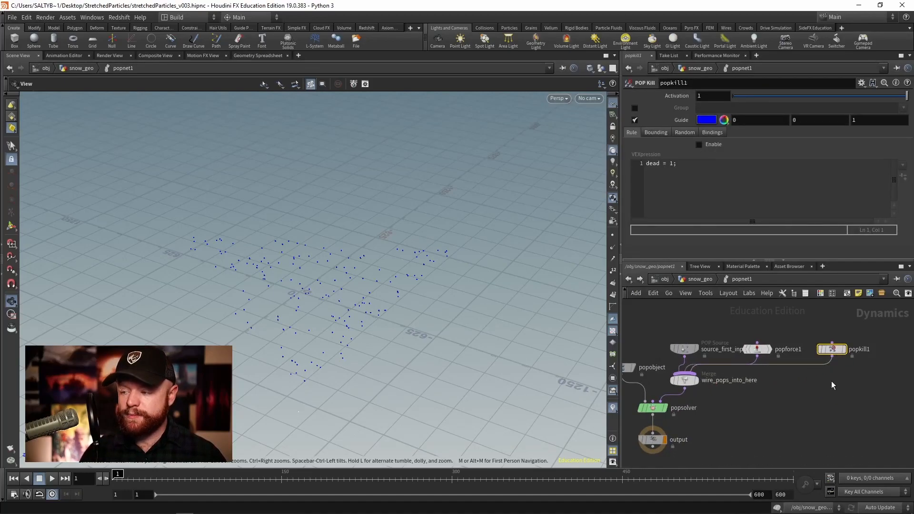
Step: Enable popkill1's bounding with type Bounding Object and set its SOP Path to ../../OUT_DELPNTS_MASK/
click(656, 133)
click(739, 159)
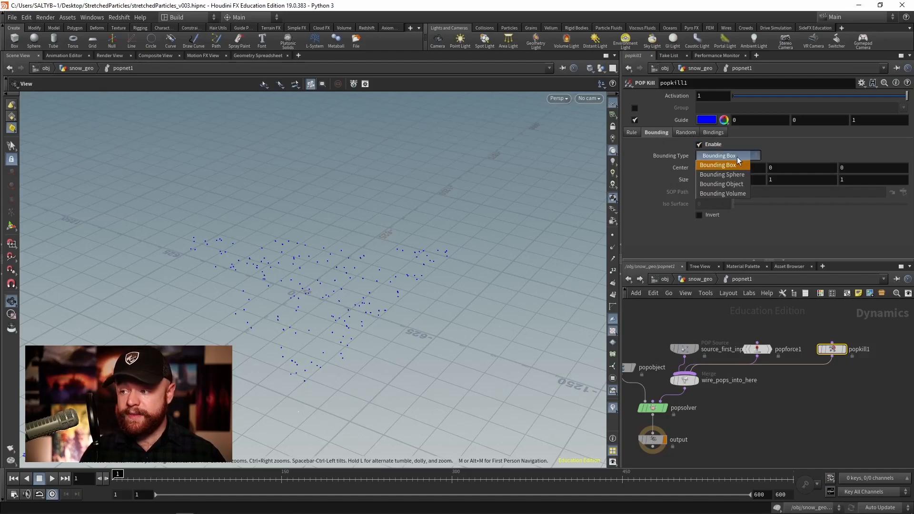
click(739, 183)
click(745, 193)
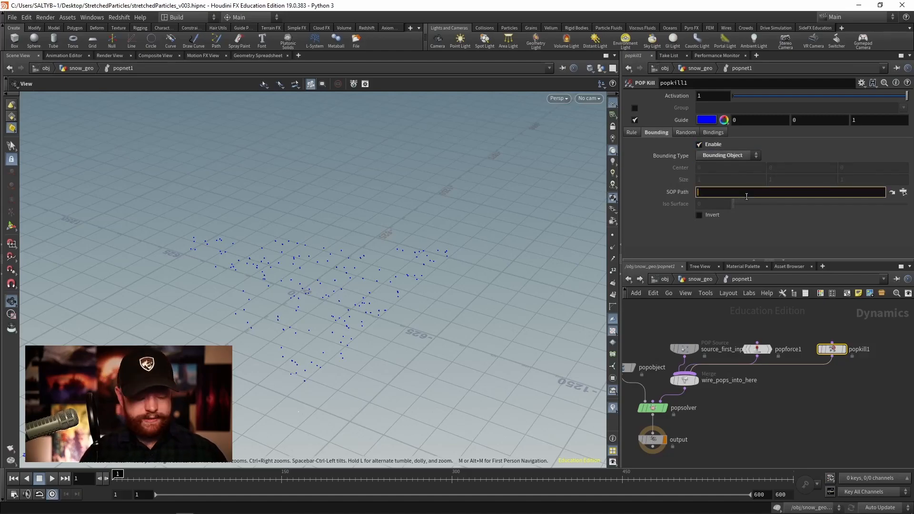
text(../../OUT)
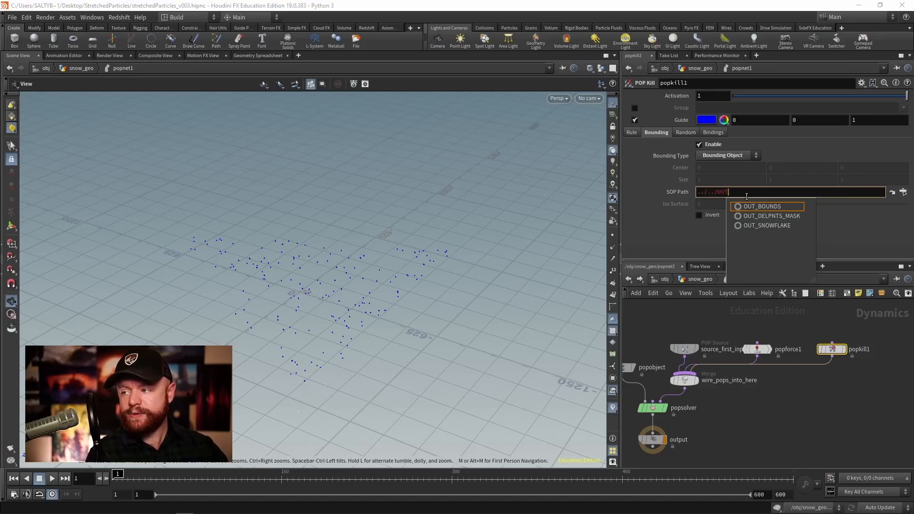
key(Down)
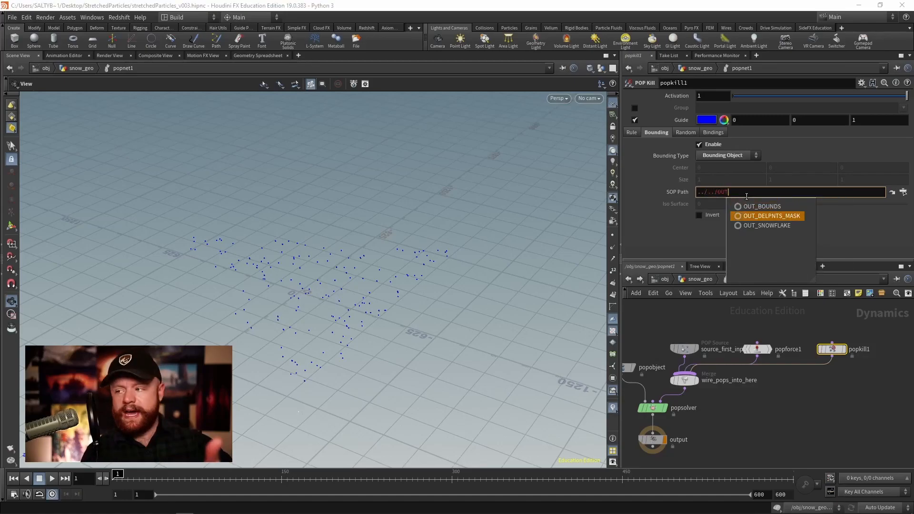
key(Return)
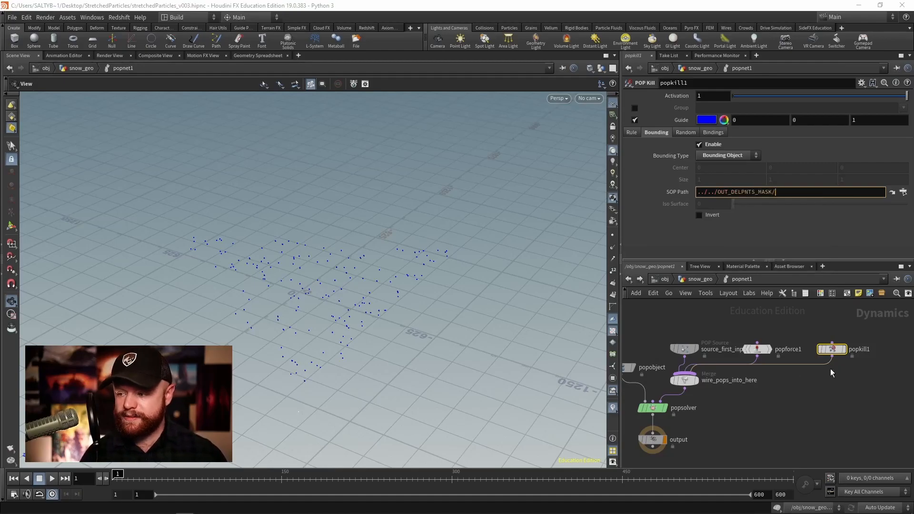
Step: Change popkill1's guide color to pure red
drag(226, 292, 243, 276)
click(707, 119)
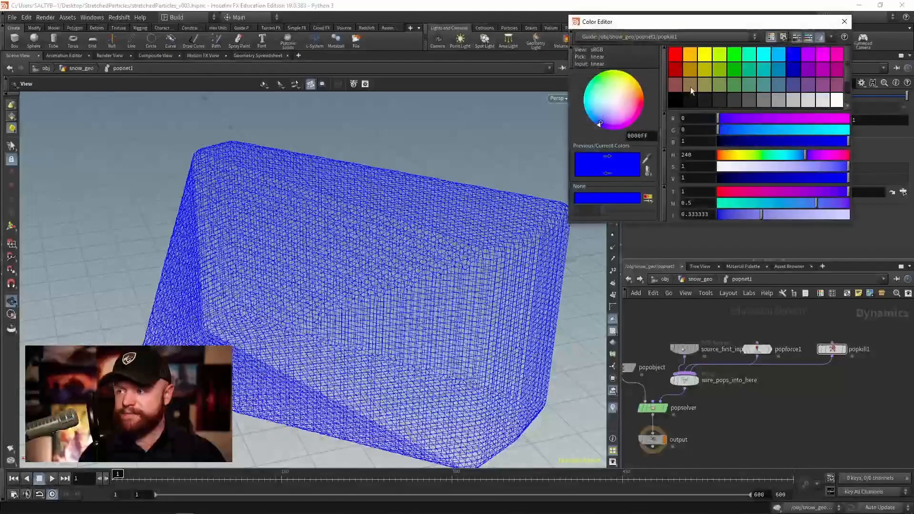
click(676, 55)
click(845, 21)
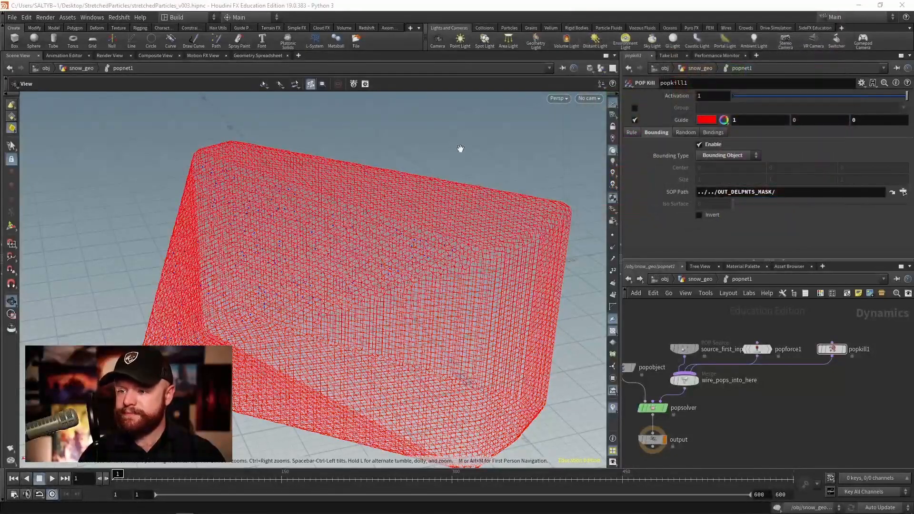
Step: Invert popkill1's bounding to kill particles outside the hull, and simulate up to frame 116 to check it
scroll(331, 280, up, 6)
drag(295, 252, 278, 257)
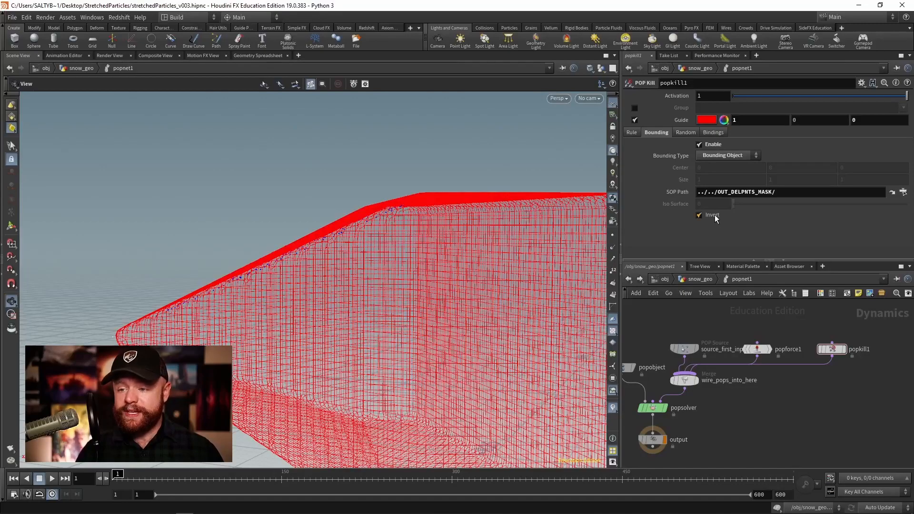
drag(151, 480, 192, 480)
drag(322, 320, 373, 357)
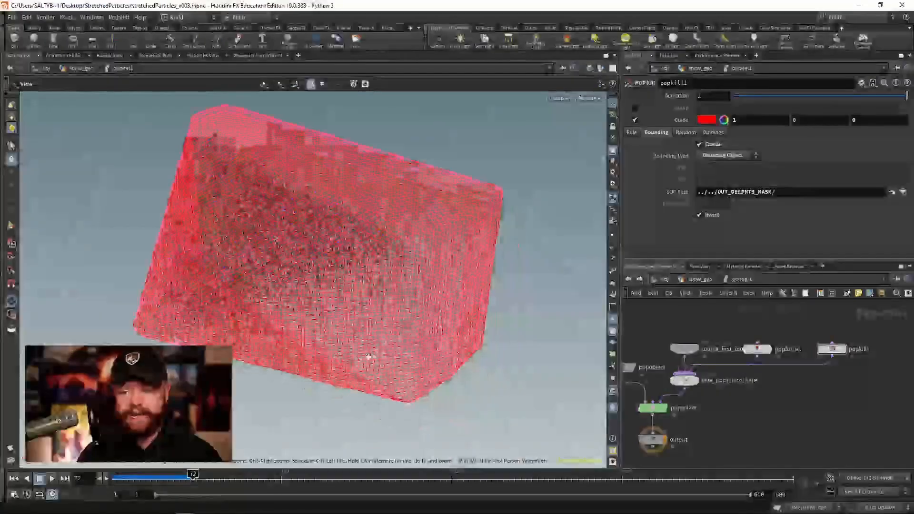
drag(220, 484, 243, 481)
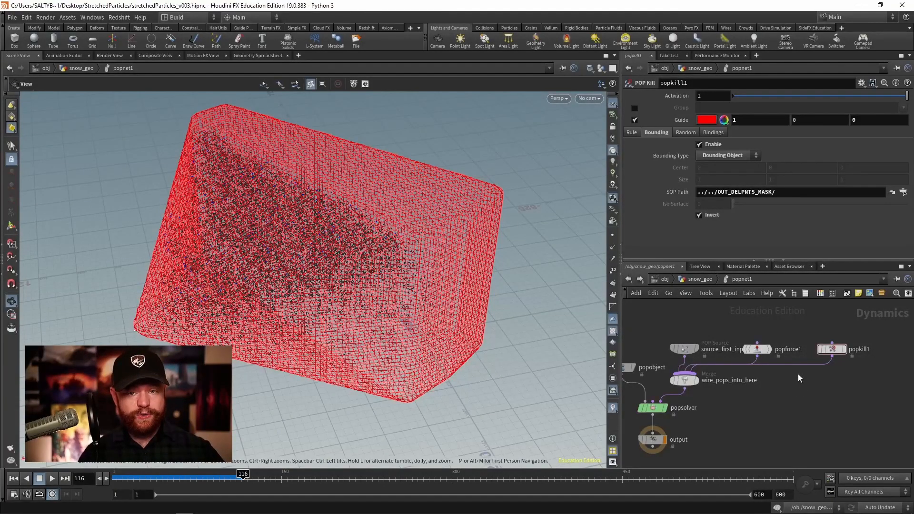
Step: Turn off popkill1's guide display and show popforce1's parameters
drag(333, 302, 519, 180)
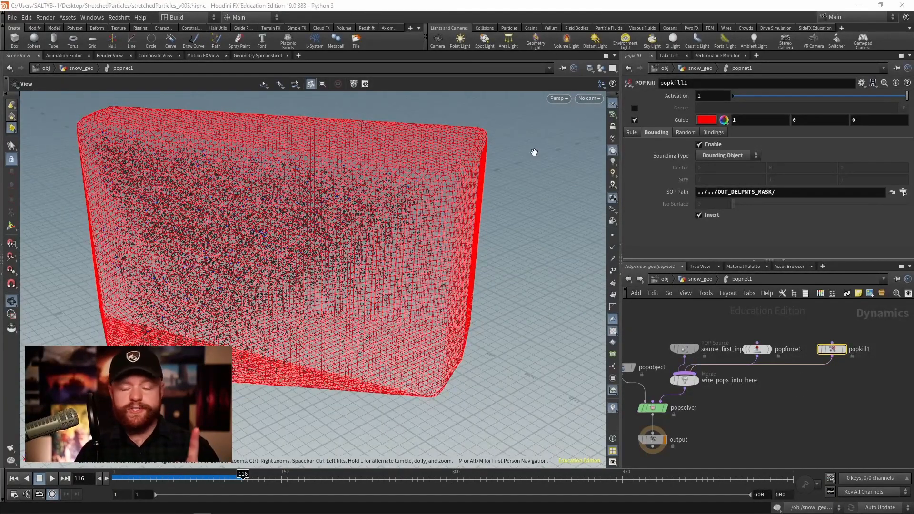
click(635, 121)
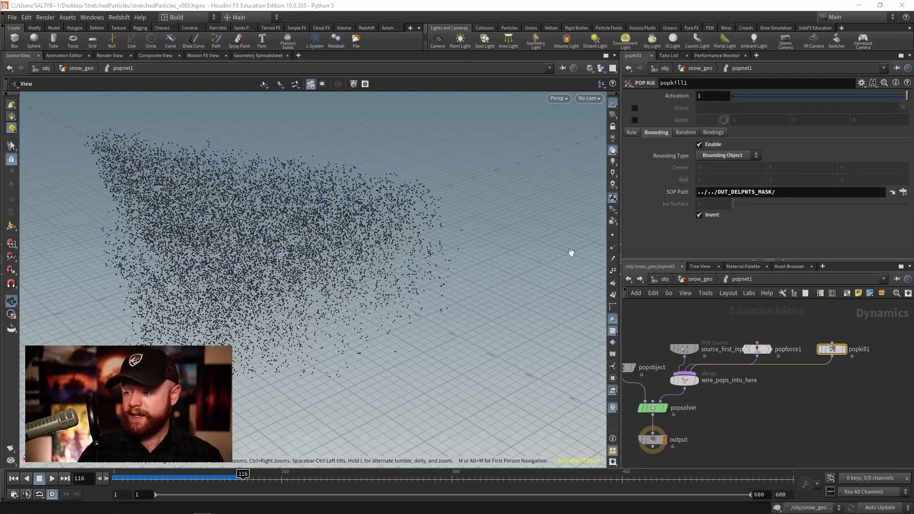
middle_drag(769, 324, 753, 328)
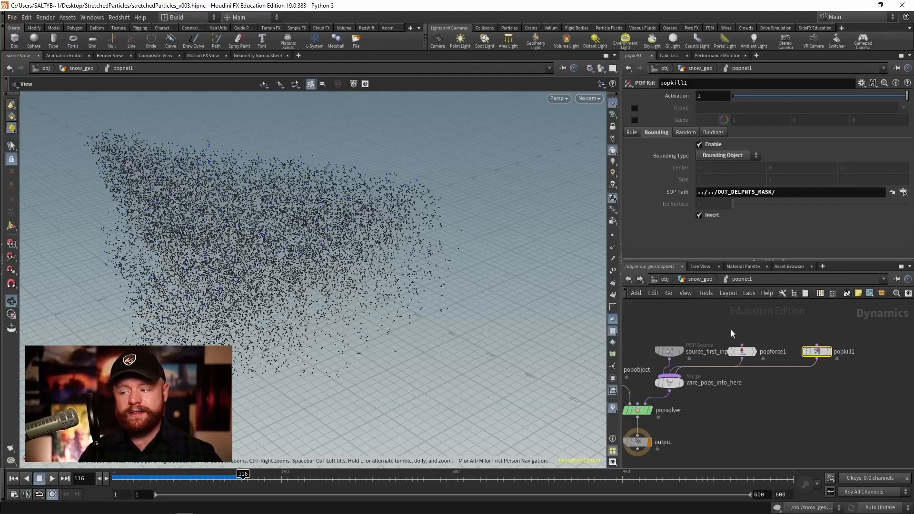
click(742, 352)
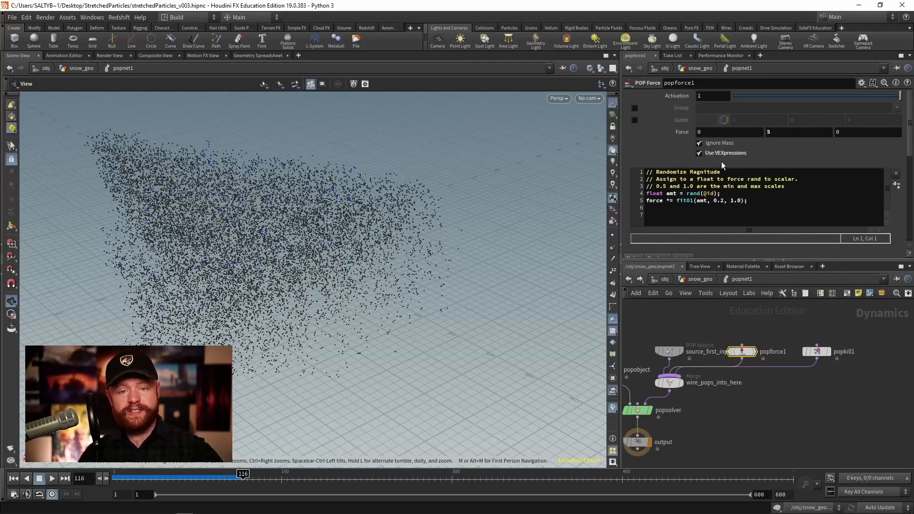
Step: Back in snow_geo, add a VDB from Polygons node below shrinkwrap1 and connect it to the shrinkwrap output
middle_drag(711, 320, 725, 402)
click(705, 279)
click(675, 305)
click(706, 280)
middle_click(734, 351)
middle_drag(799, 369, 774, 361)
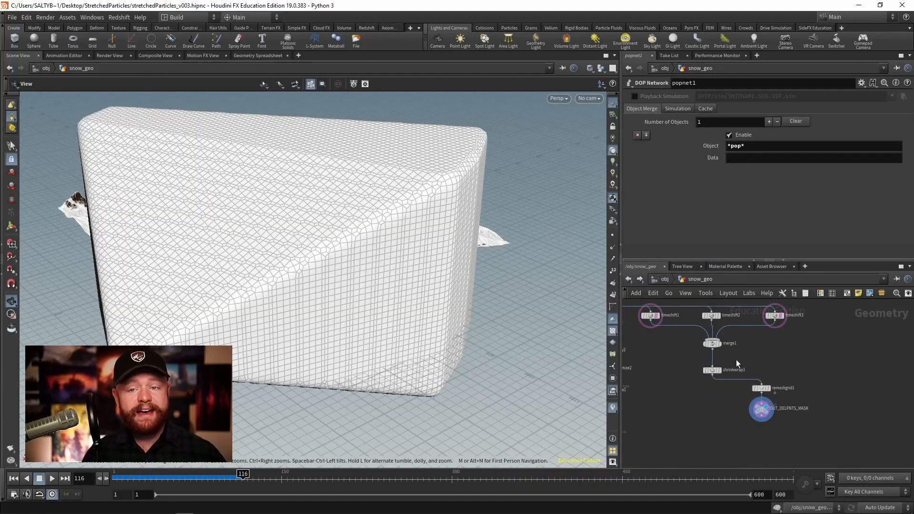
scroll(724, 396, up, 2)
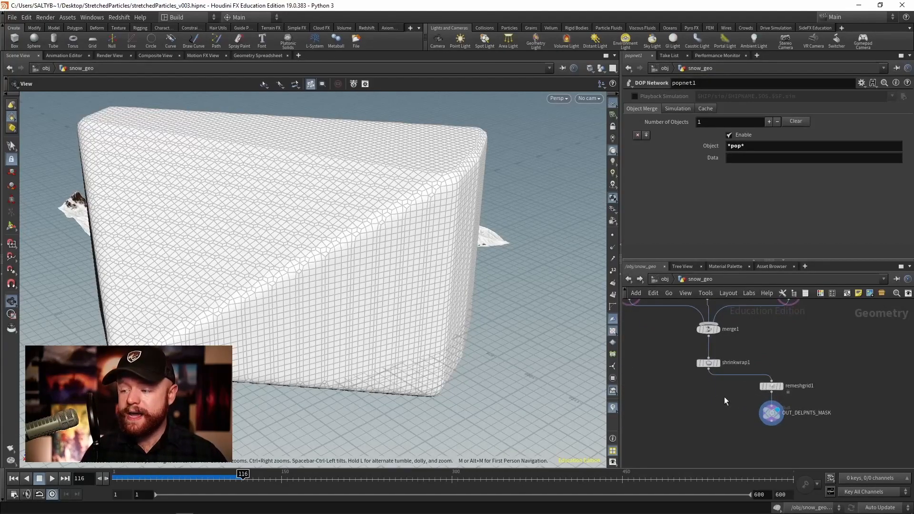
key(Tab)
text(vdb from pol)
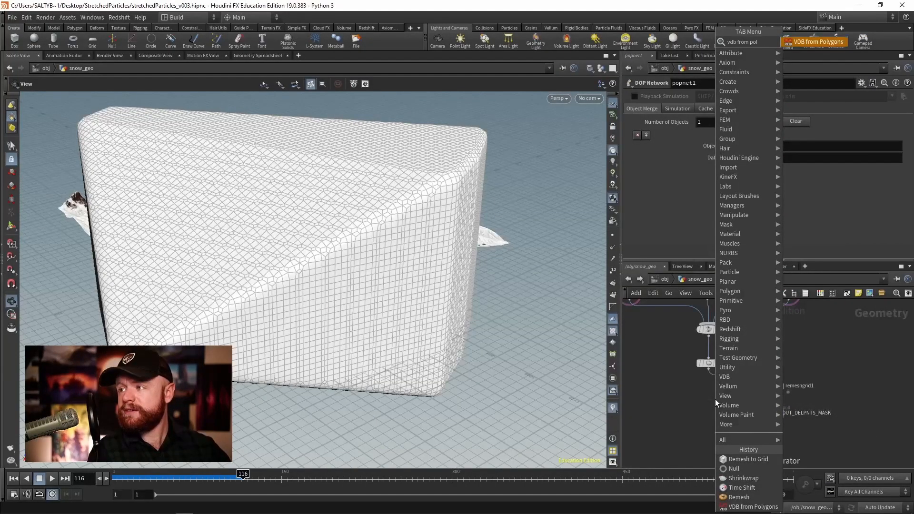
key(Return)
click(706, 409)
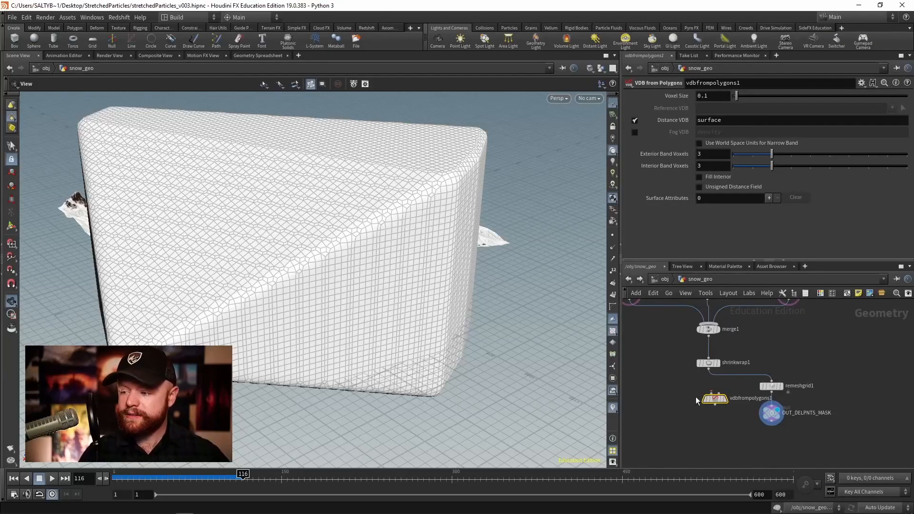
drag(701, 406, 709, 369)
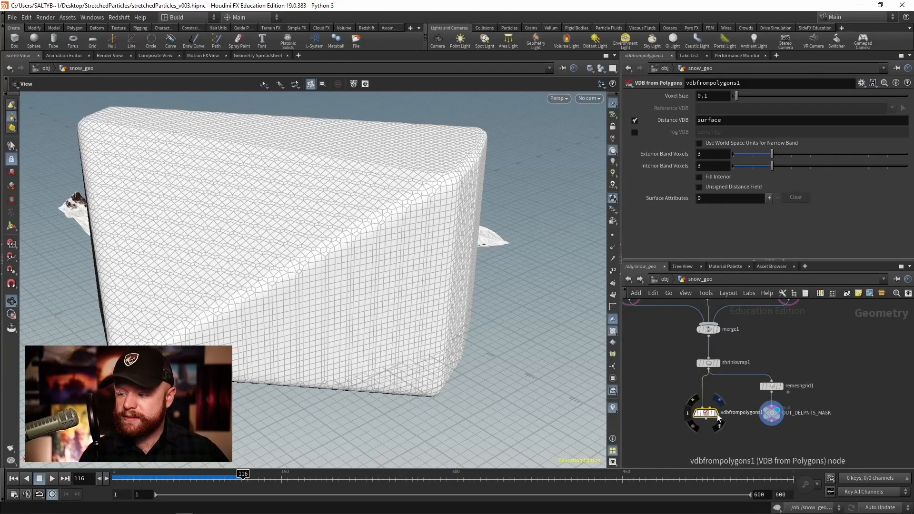
Step: Set the VDB's Voxel Size to 15, display the node, and output a Fog VDB instead of a Distance VDB
double_click(705, 95)
text(15)
key(Return)
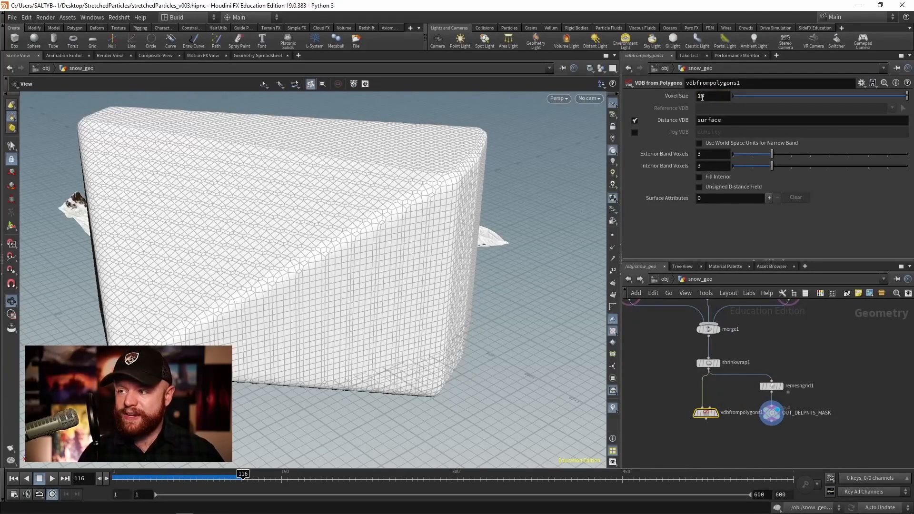
click(716, 413)
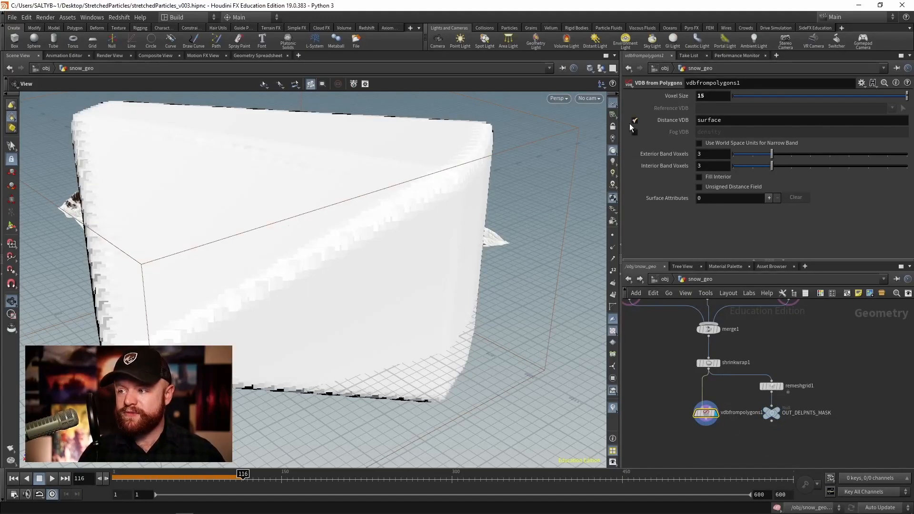
click(634, 120)
click(635, 132)
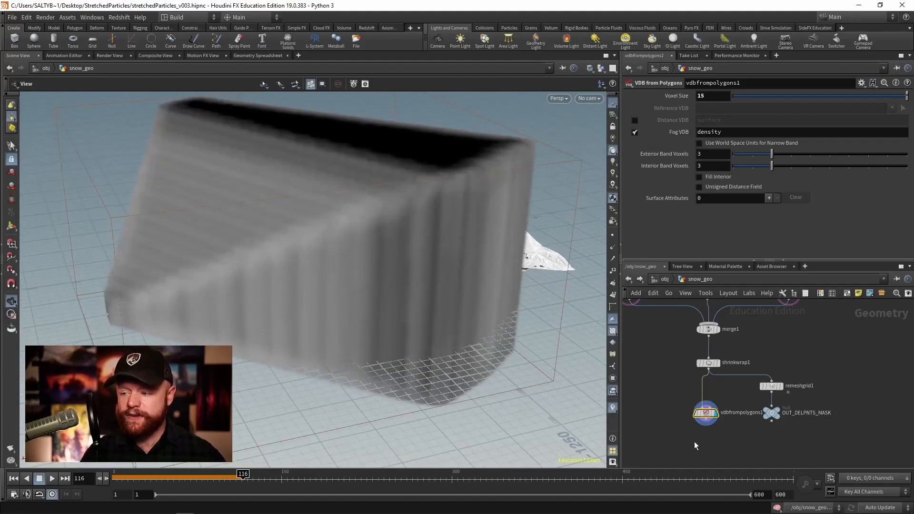
Step: Add a Scatter node below the VDB from Polygons node and display the scattered points
key(Tab)
text(sca)
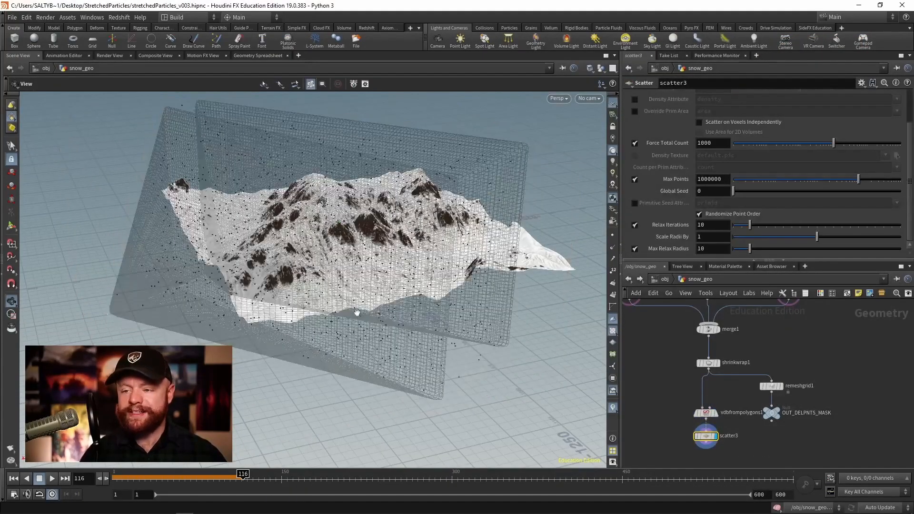
Step: Turn off the template display of timeshift1 and timeshift3 so their hulls are hidden in the viewport
middle_drag(648, 362, 666, 412)
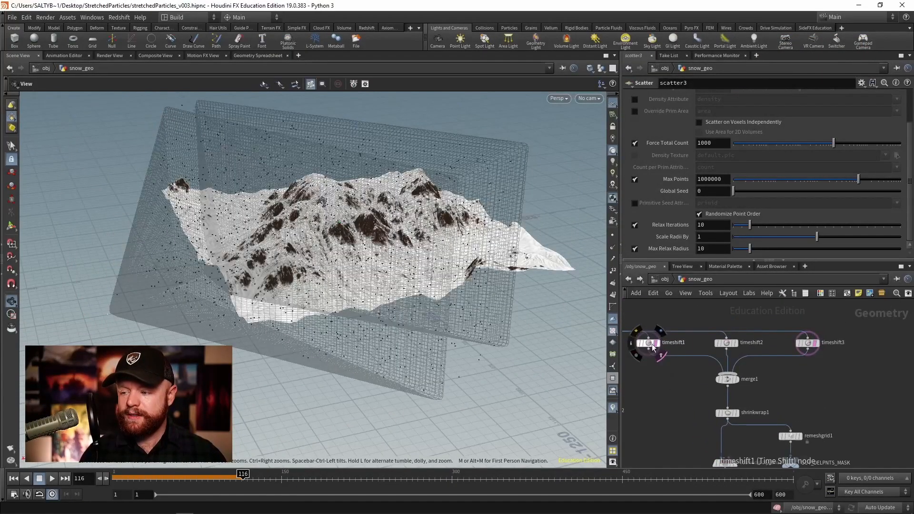
click(662, 356)
click(661, 356)
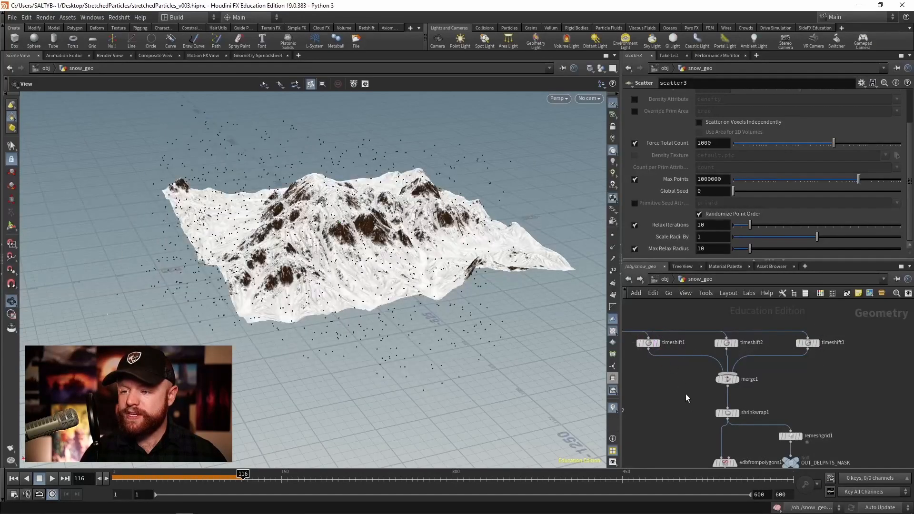
middle_drag(691, 409, 667, 360)
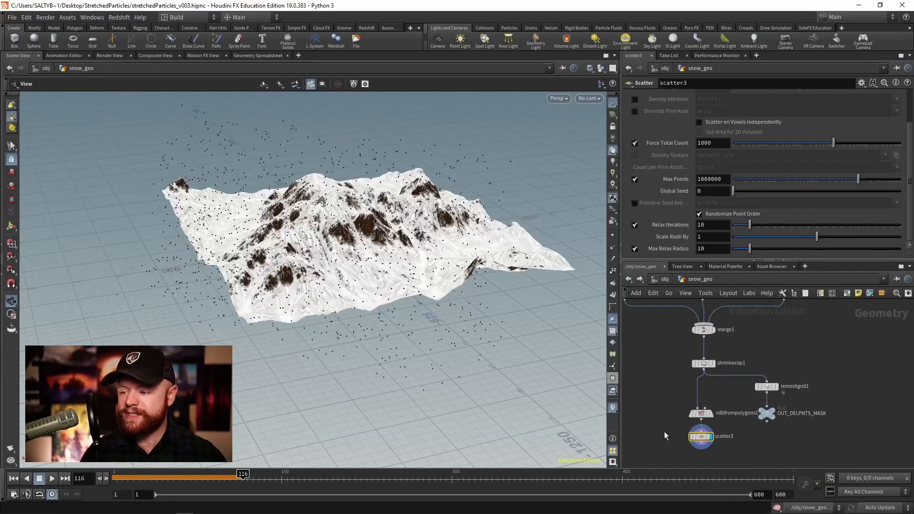
Step: Disable Relax Iterations on scatter3 and raise its Force Total Count to 72036
click(635, 226)
drag(833, 143, 895, 145)
drag(314, 209, 292, 231)
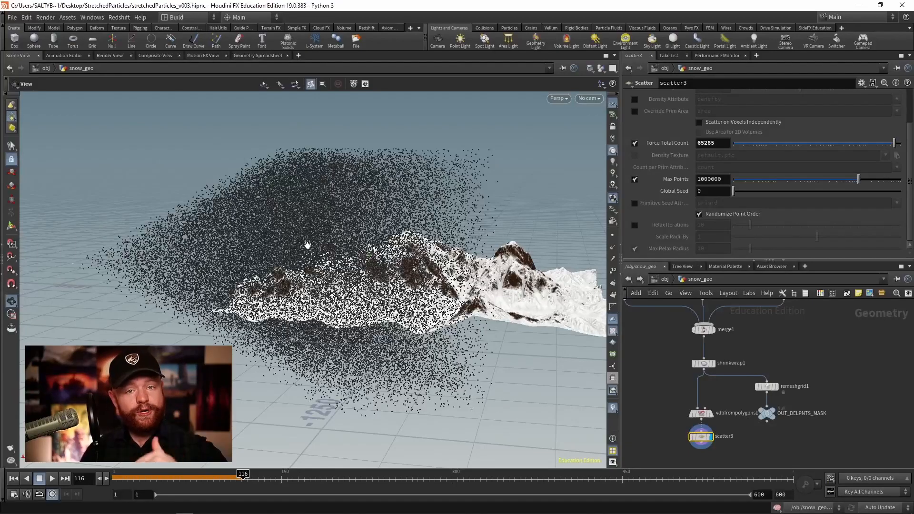
drag(894, 143, 897, 145)
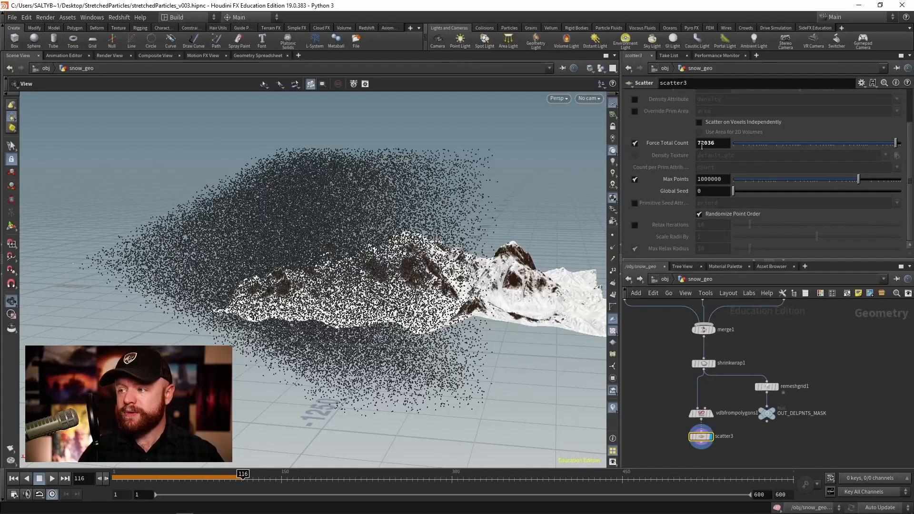
Step: Add an Attribute Noise node below scatter3 and display it
middle_drag(649, 452, 667, 439)
key(Tab)
text(att)
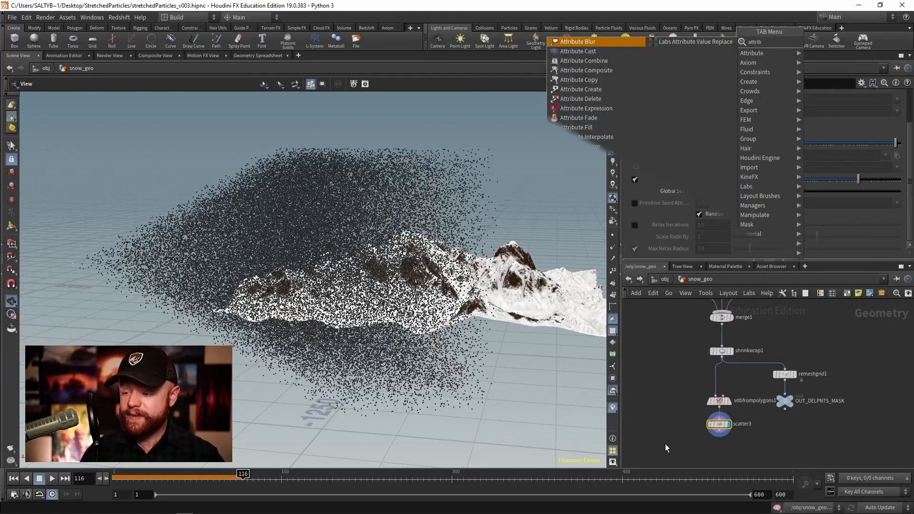
key(Escape)
key(Escape)
key(Tab)
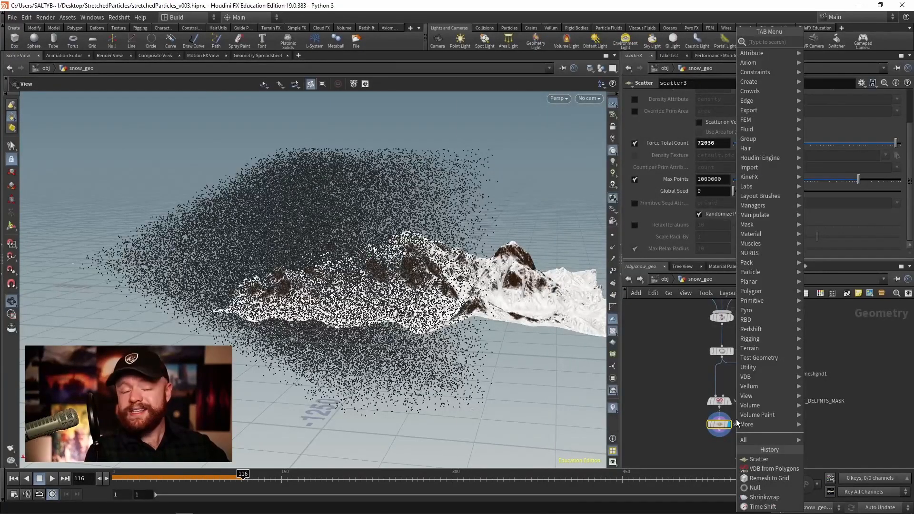
text(attrib noi)
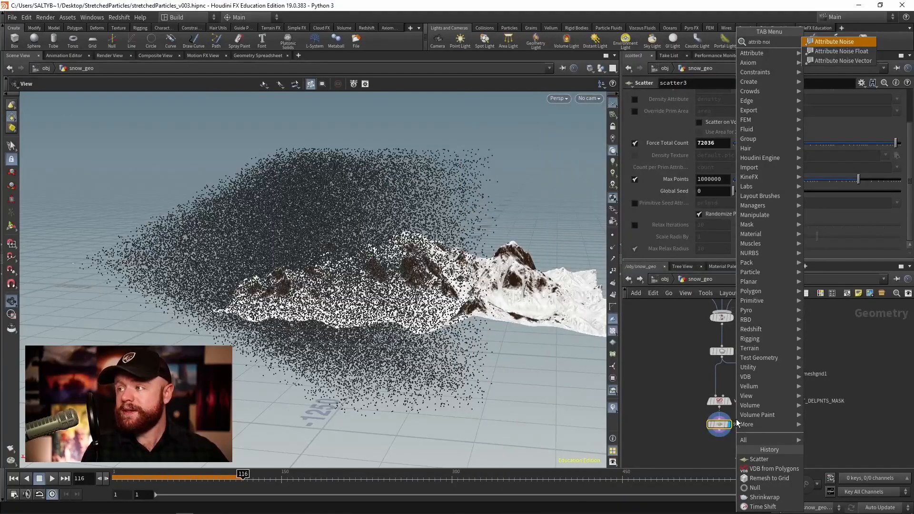
key(Return)
click(719, 446)
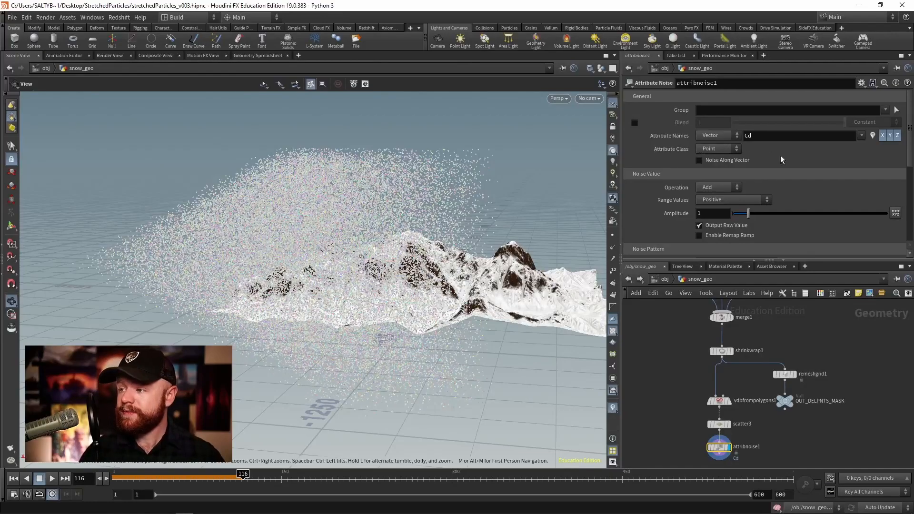
Step: Set attribnoise1's Range Values to Zero Centered
click(715, 188)
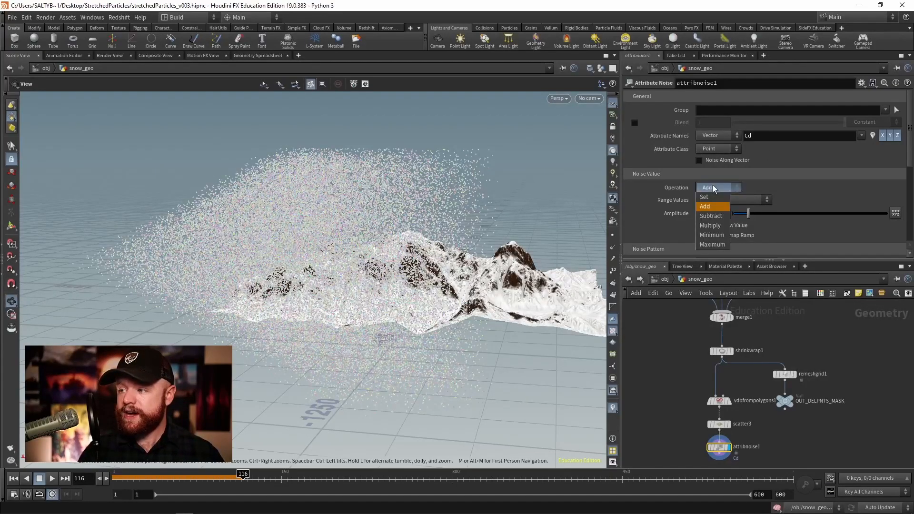
click(777, 184)
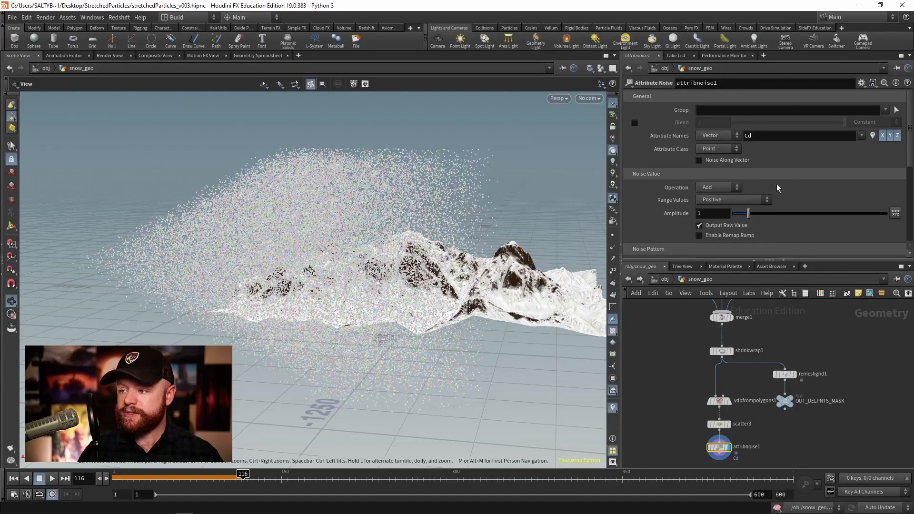
click(734, 199)
click(730, 220)
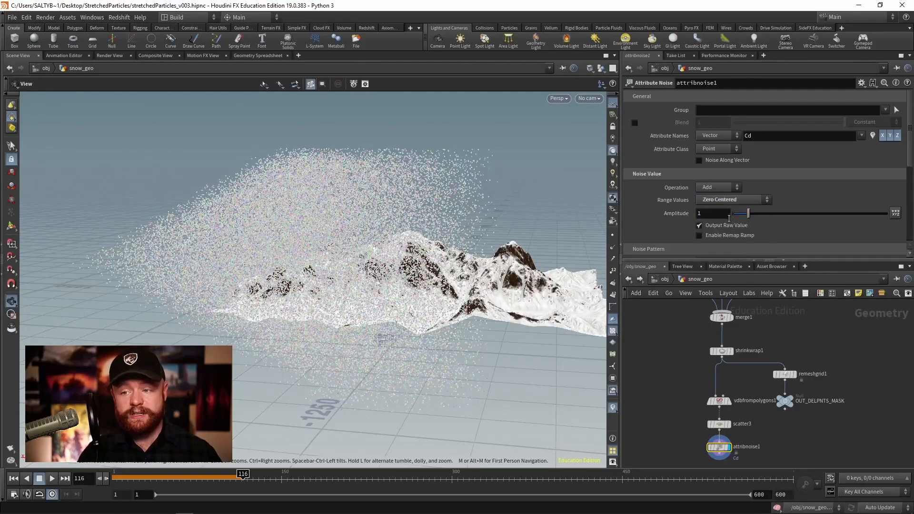
scroll(240, 263, up, 3)
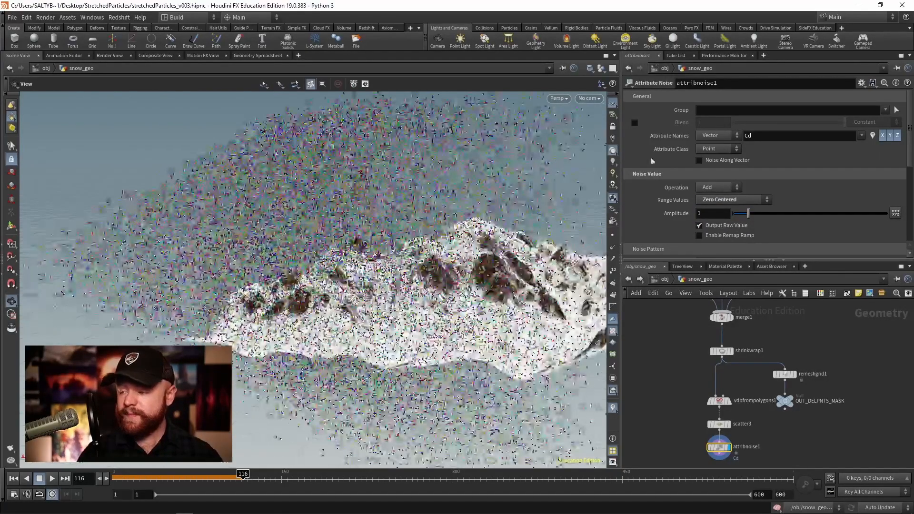
Step: Set attribnoise1's Element Size to 88 and its Range Values to Negative
scroll(909, 199, down, 4)
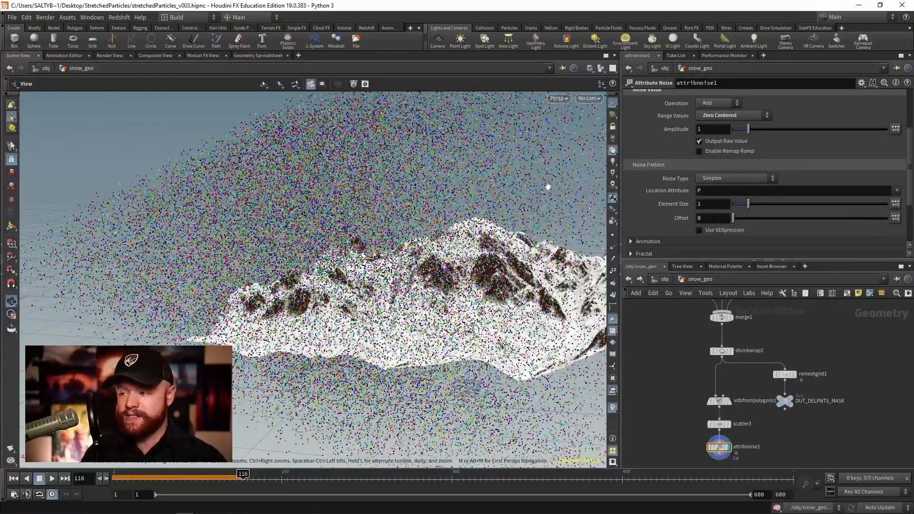
double_click(698, 204)
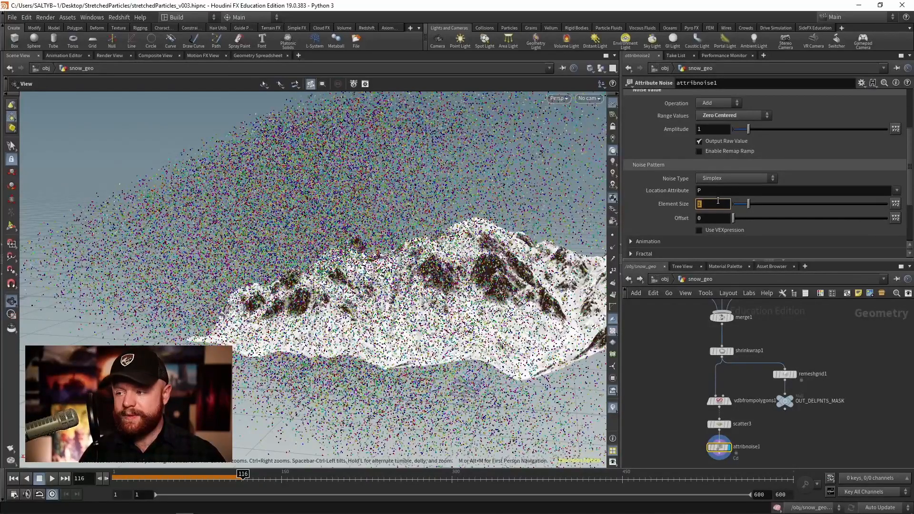
key(Return)
middle_drag(670, 186, 852, 186)
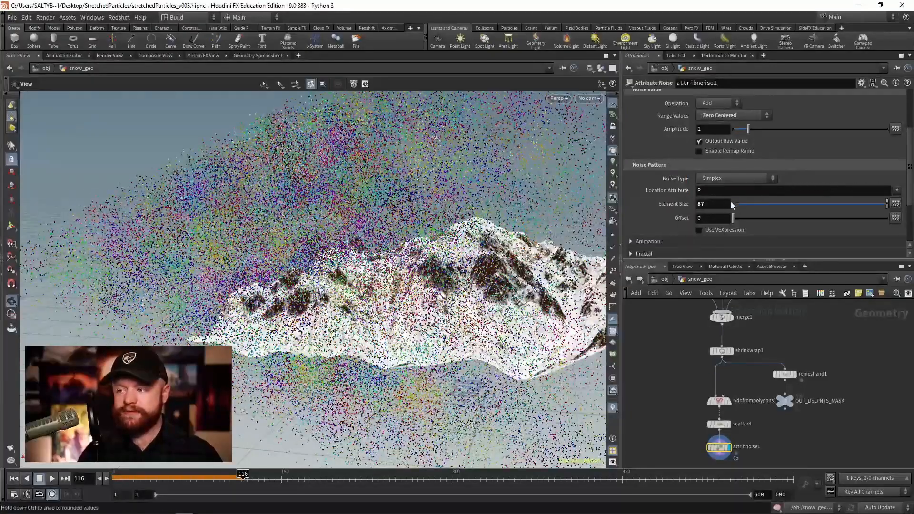
mouse_move(720, 202)
middle_down()
mouse_move(674, 204)
mouse_move(714, 195)
middle_up()
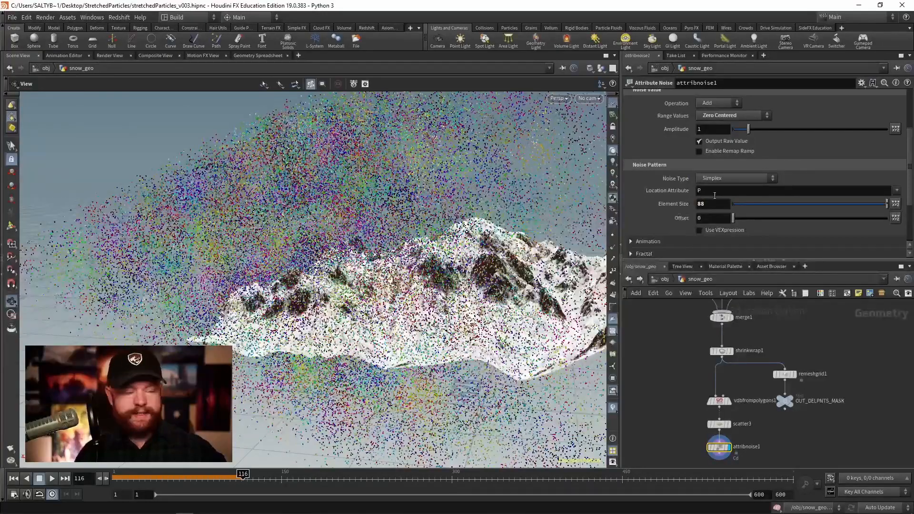
drag(400, 267, 228, 272)
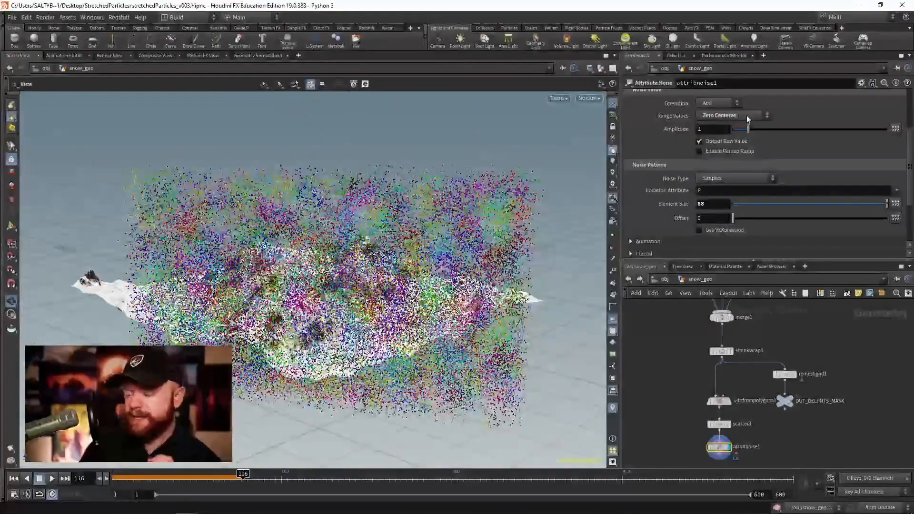
click(732, 116)
click(727, 153)
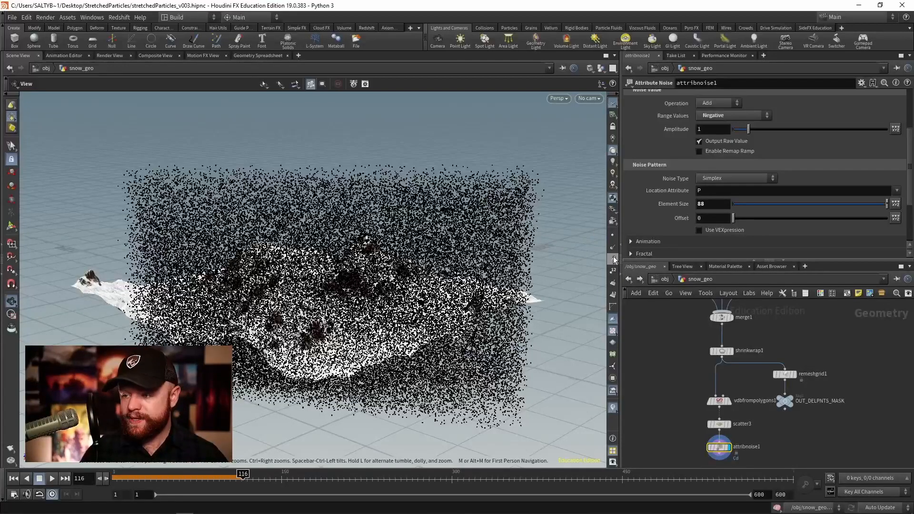
Step: Switch the viewport background to the Dark color scheme
scroll(310, 199, up, 3)
key(d)
click(240, 183)
click(234, 202)
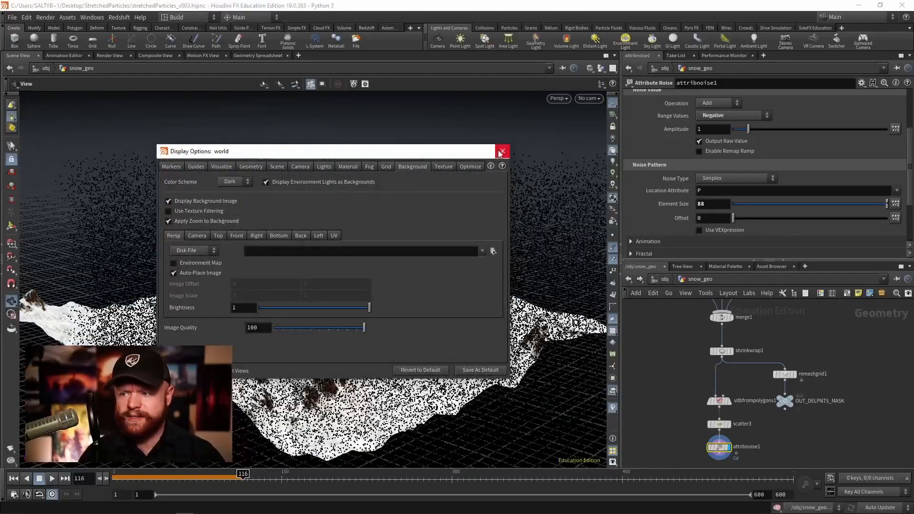
click(503, 151)
Step: Set attribnoise1's Amplitude to 100 and change its attribute name to v
middle_drag(756, 459, 755, 423)
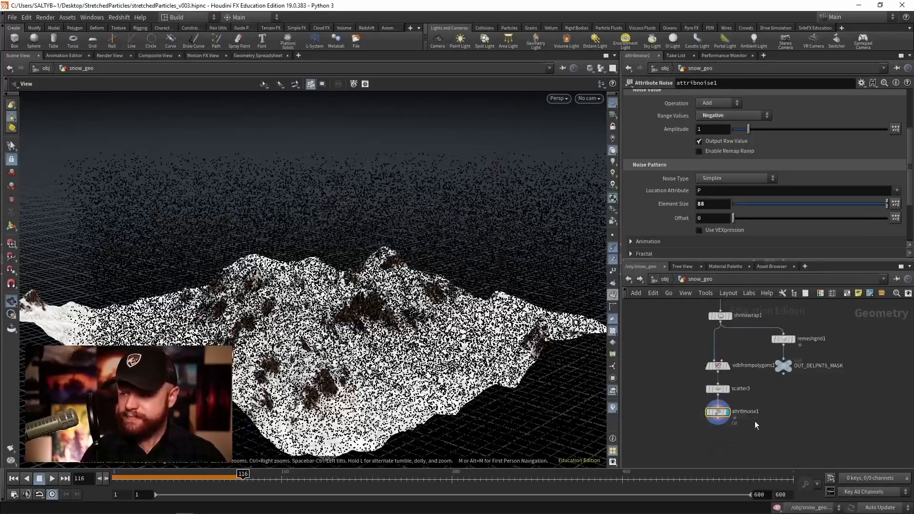
click(706, 130)
text(00)
key(Return)
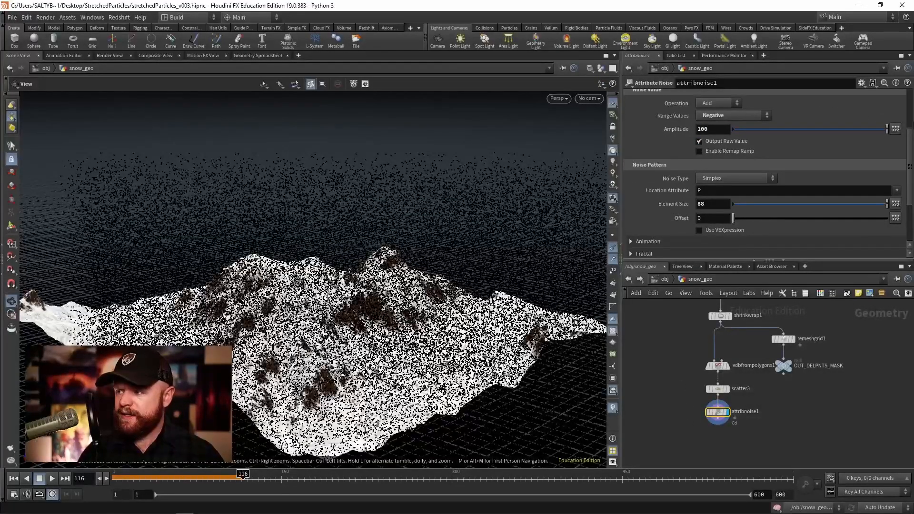
drag(909, 138, 909, 83)
drag(789, 135, 715, 146)
text(v)
key(Return)
drag(234, 284, 288, 180)
scroll(284, 192, down, 5)
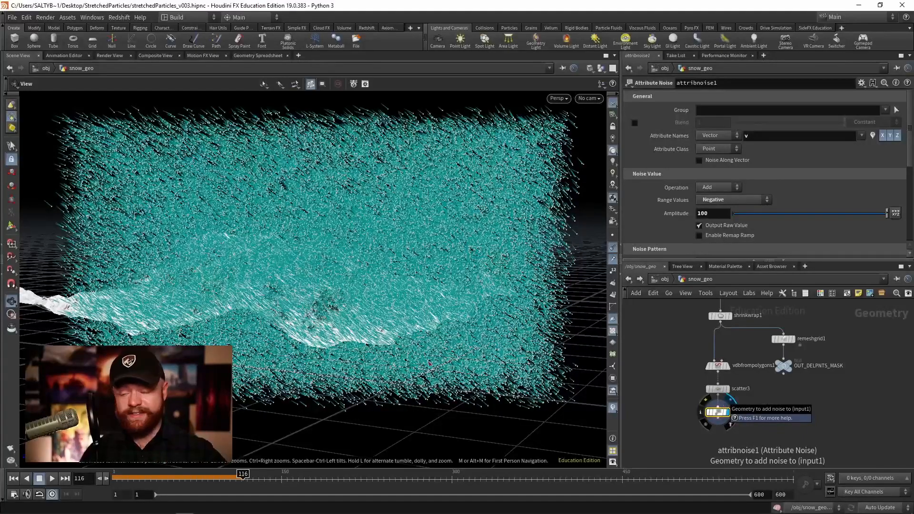
Step: Add a second Attribute Noise node below attribnoise1 and make it write a Float attribute named velMult
key(Tab)
text(attrib noi)
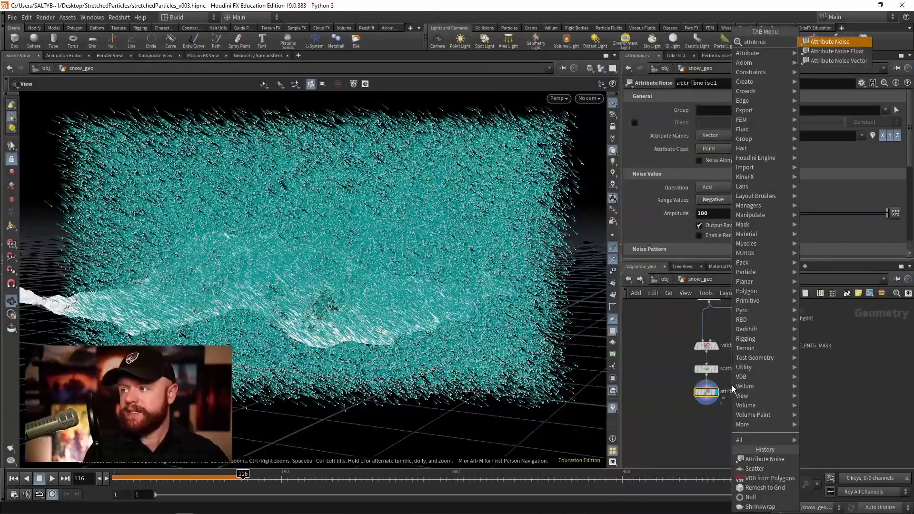
key(Return)
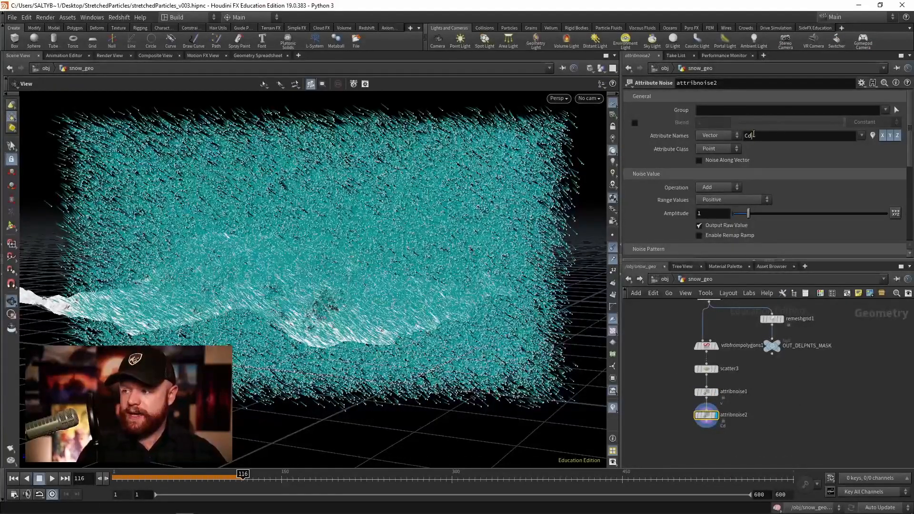
drag(772, 134, 715, 137)
text(velMult)
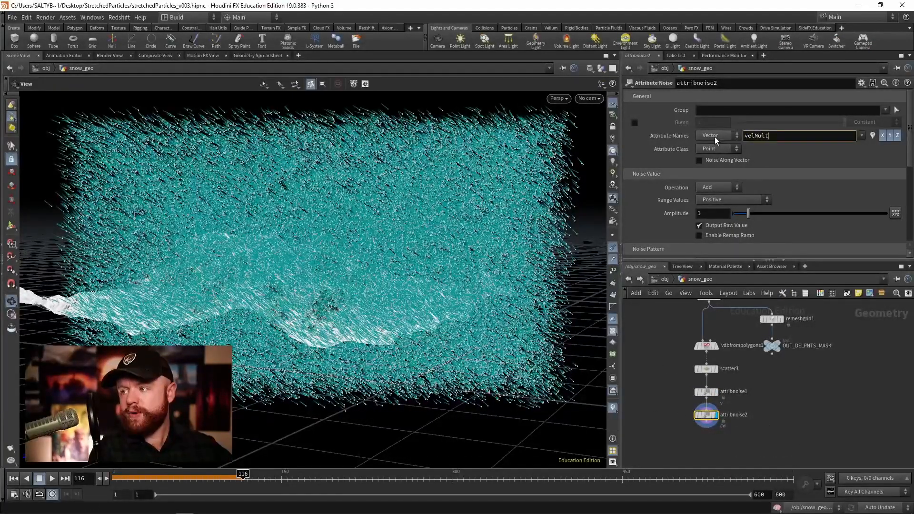
key(Return)
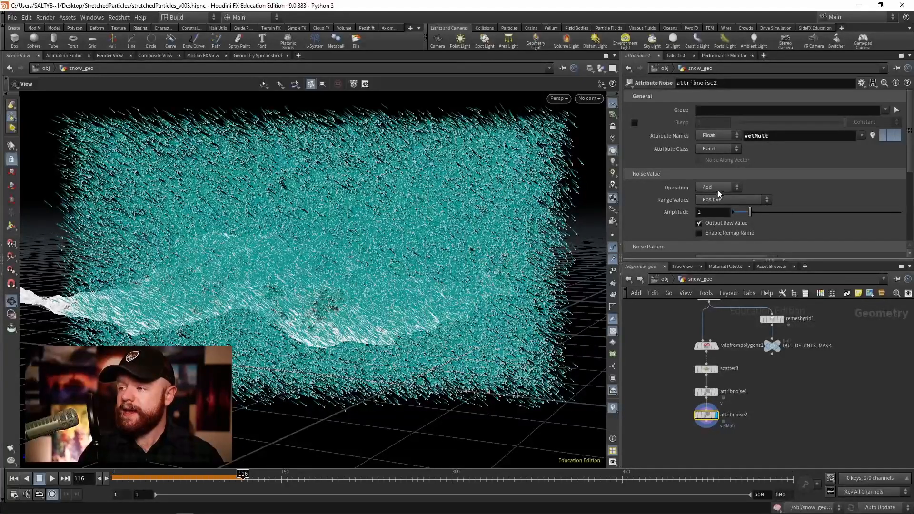
Step: Enable the Remap Ramp on attribnoise2 and move the ramp's start point to about its middle
click(734, 232)
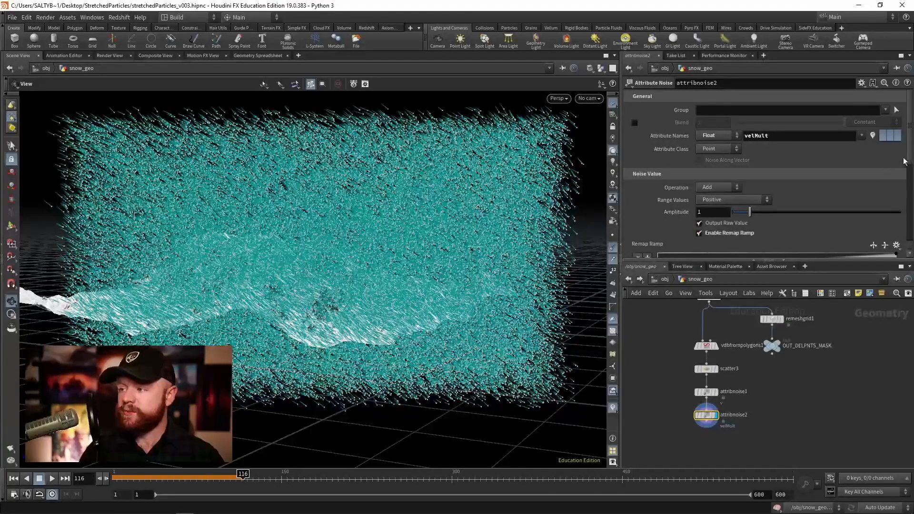
scroll(667, 219, down, 2)
drag(660, 220, 779, 246)
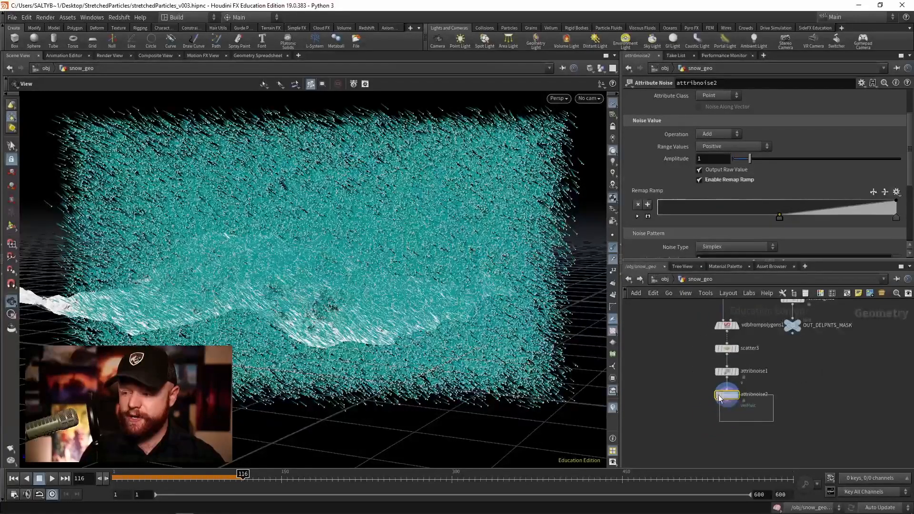
key(Tab)
text(point)
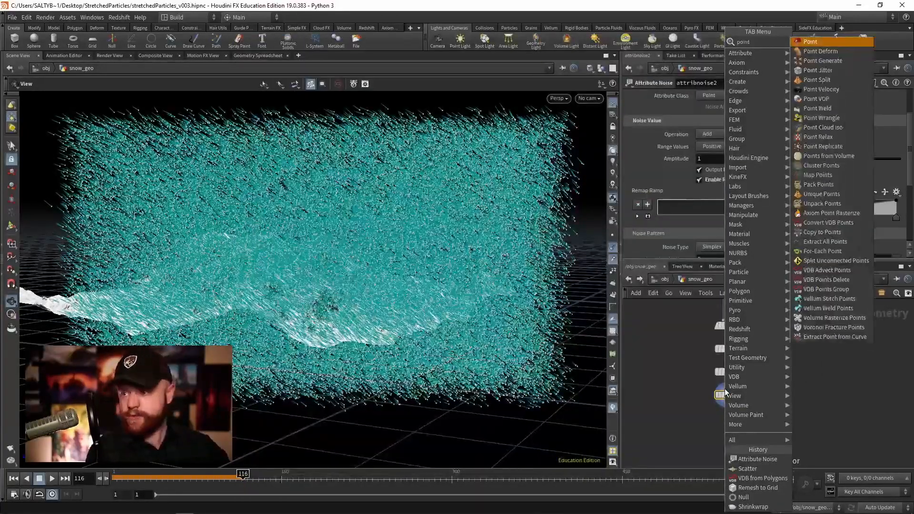
text( wr)
key(shift+Return)
click(710, 180)
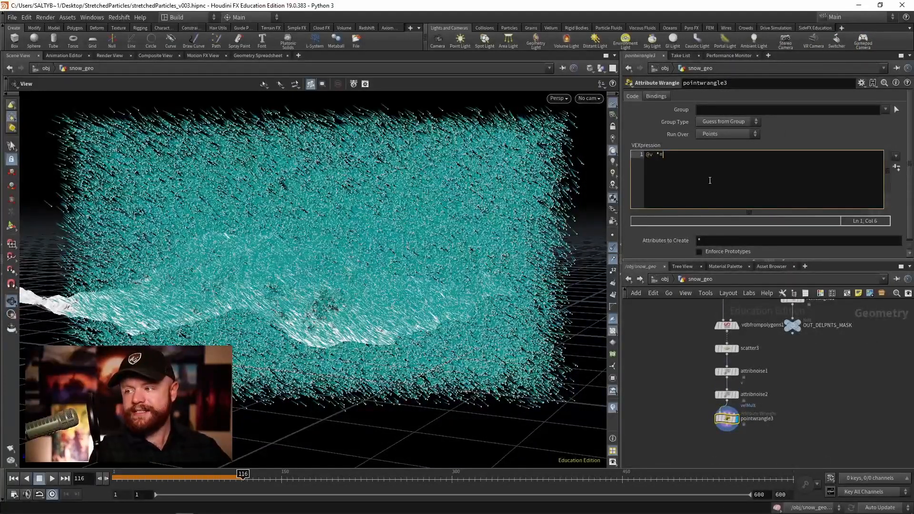
text(@v *= velMu)
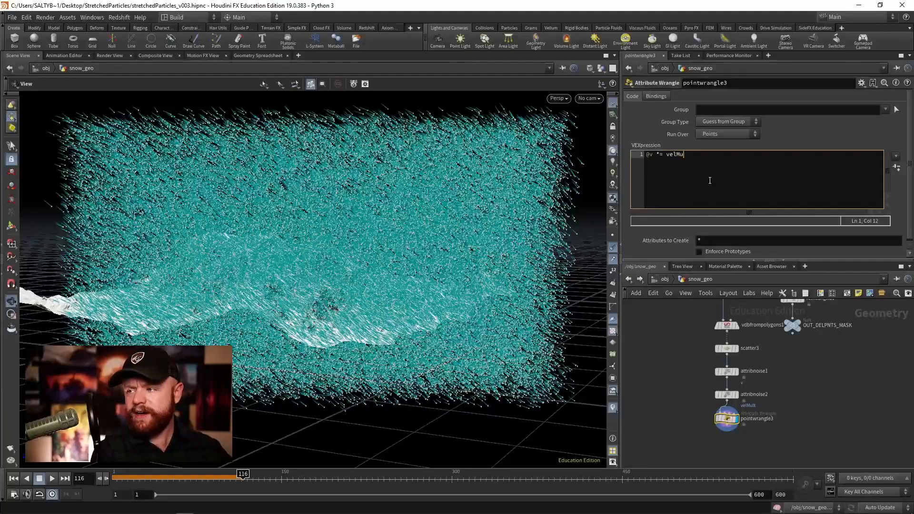
text(@)
click(818, 133)
drag(409, 247, 333, 229)
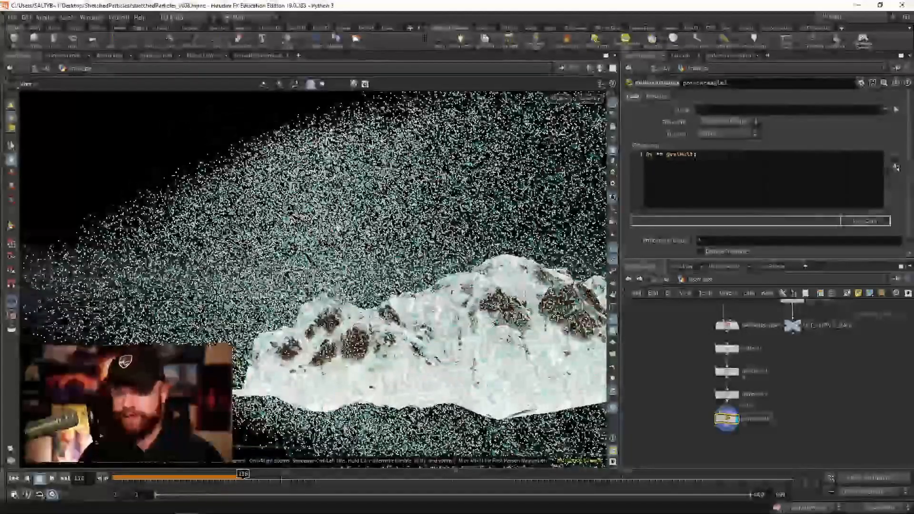
Step: Move the end point of attribnoise2's Remap Ramp to just past its start point for a steep transition
click(754, 403)
drag(898, 219, 793, 217)
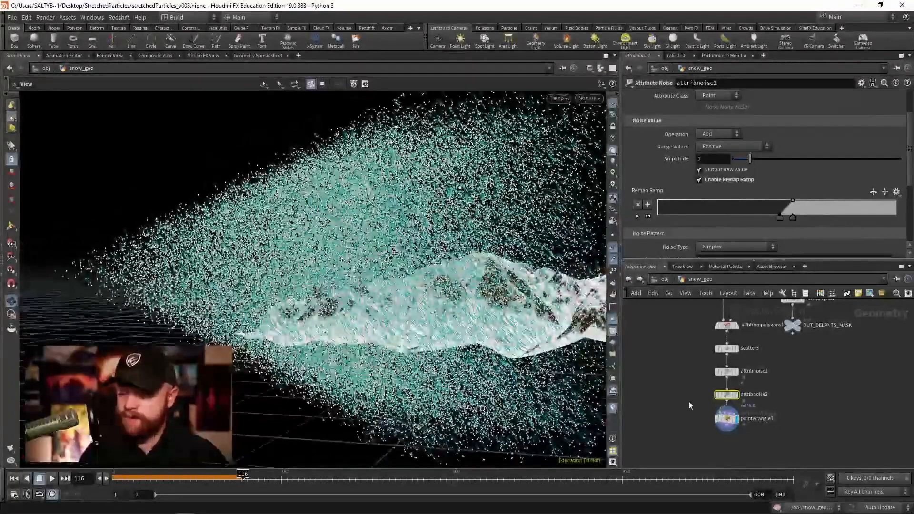
scroll(686, 405, up, 3)
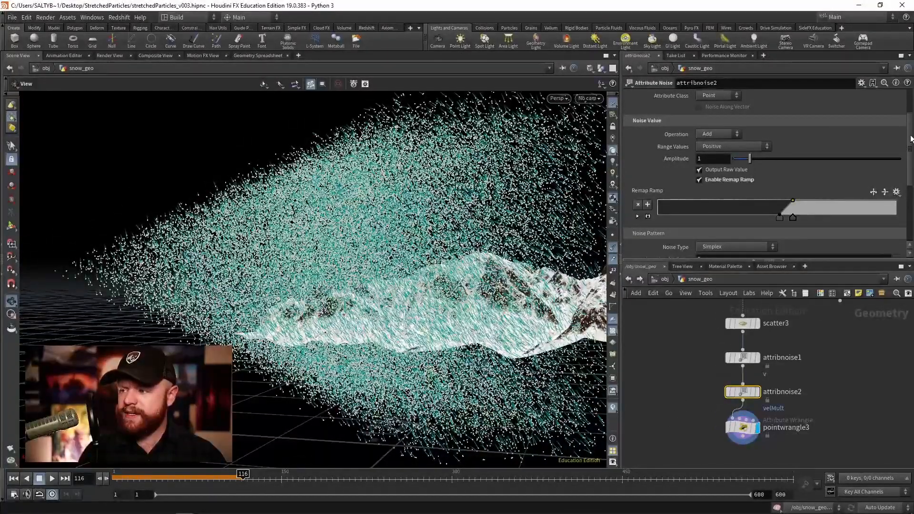
Step: Set attribnoise2's noise Element Size to 88 and its Offset to 21.4
drag(909, 141, 909, 186)
drag(710, 170, 678, 171)
text(88)
key(Return)
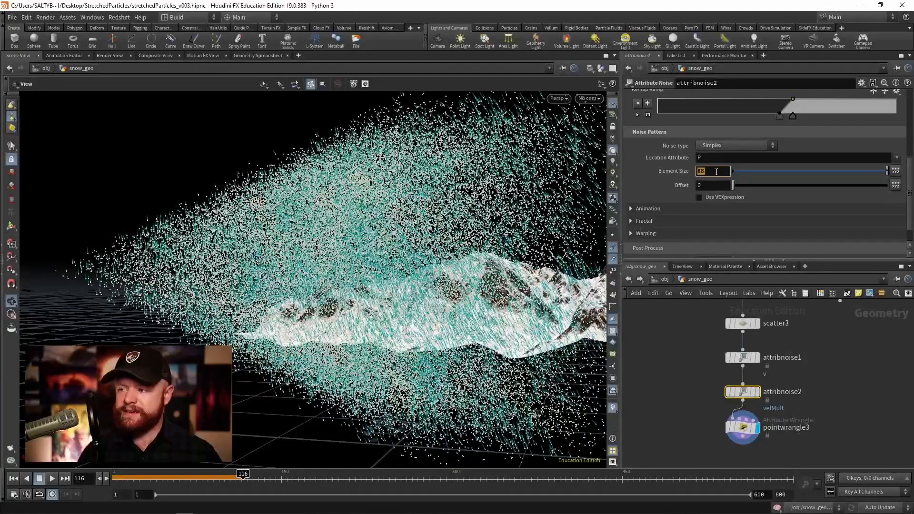
drag(735, 186, 799, 191)
drag(457, 266, 322, 273)
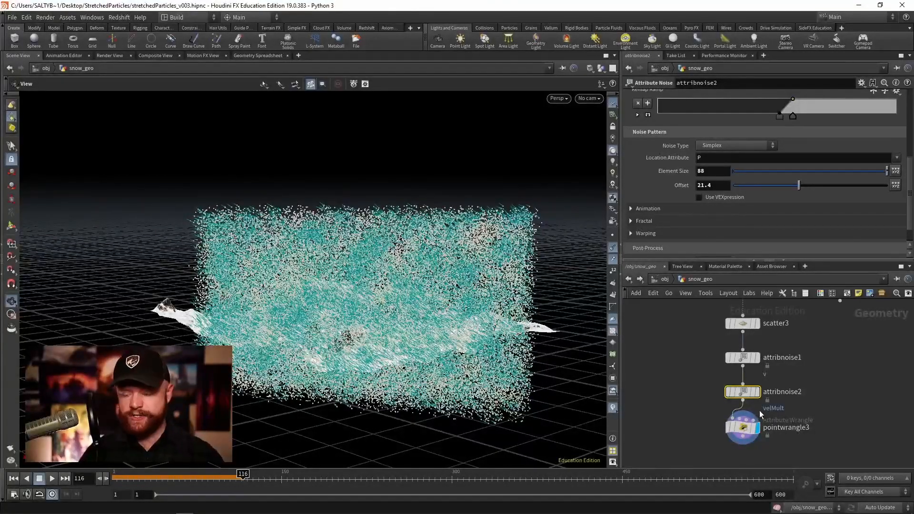
Step: Add a second line, f@measuredVel = length(@v);, to pointwrangle3's VEXpression
click(743, 426)
key(Tab)
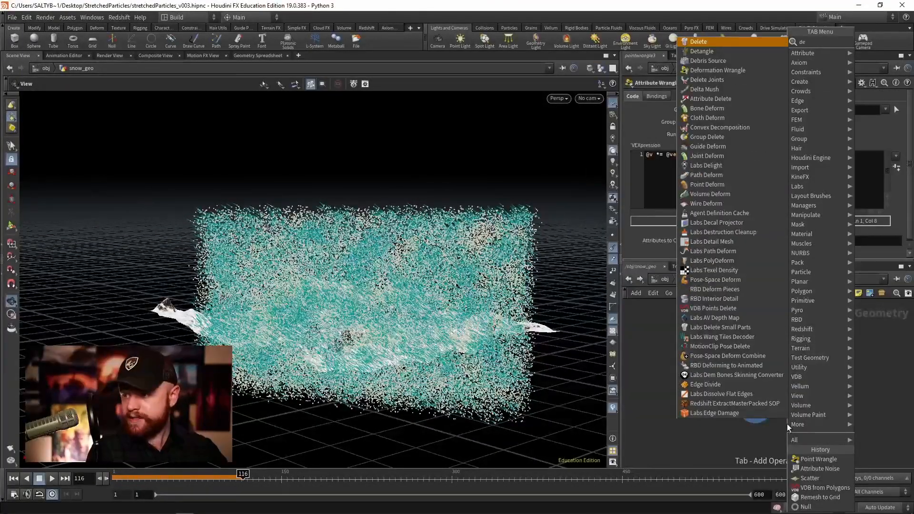
key(Escape)
click(717, 160)
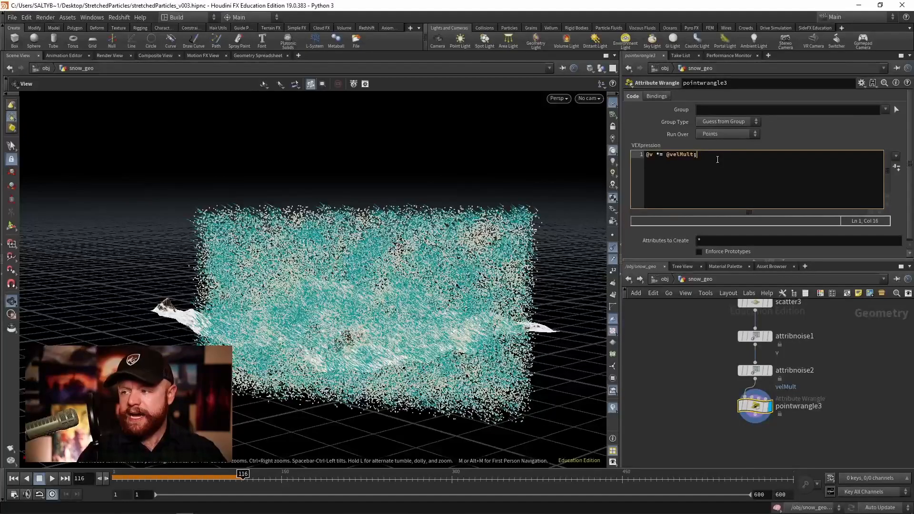
key(Return)
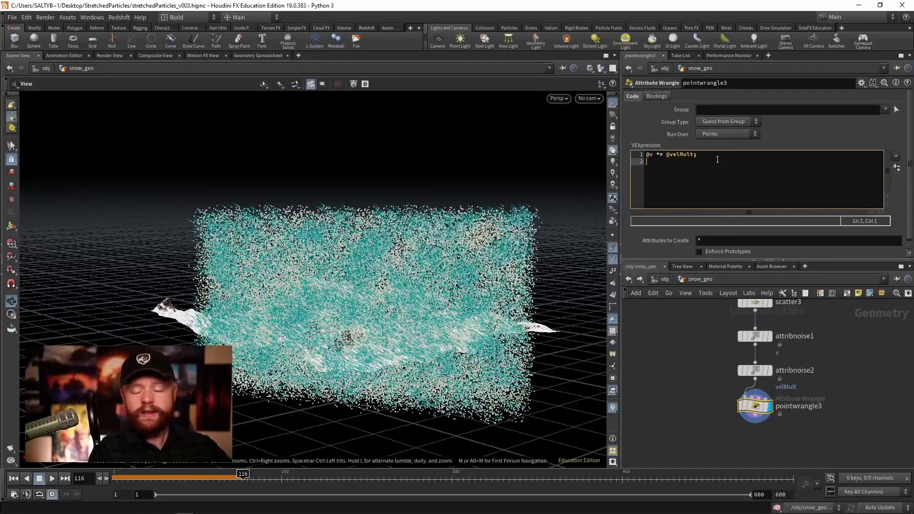
text(f@measuredVel = length())
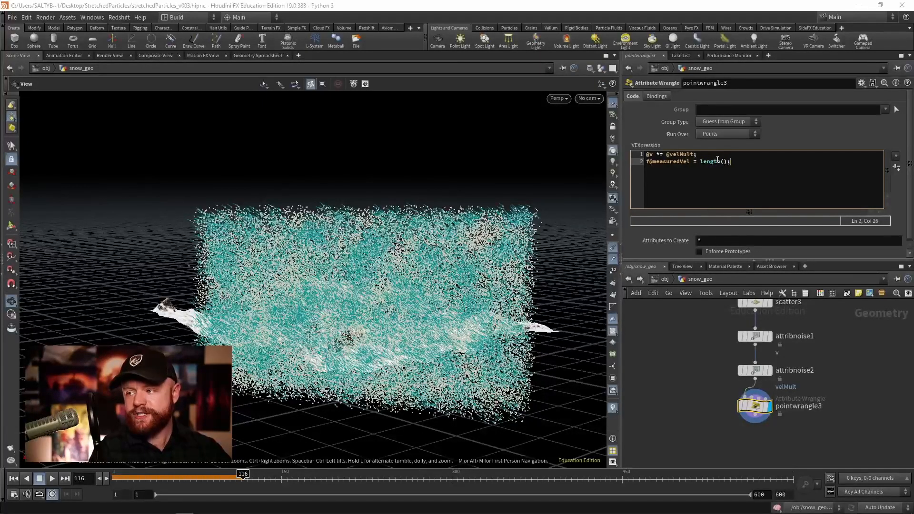
text(v)
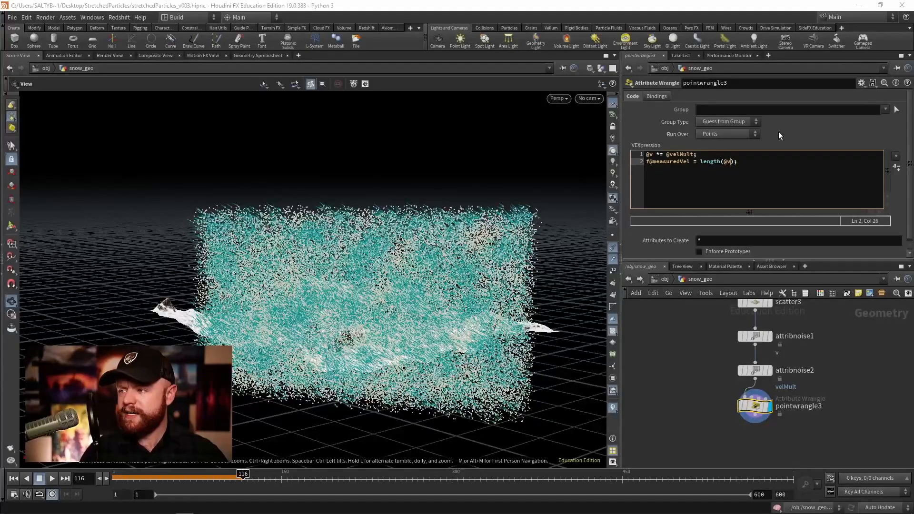
Step: Add a Blast node below pointwrangle3 and begin its group expression with @
key(Tab)
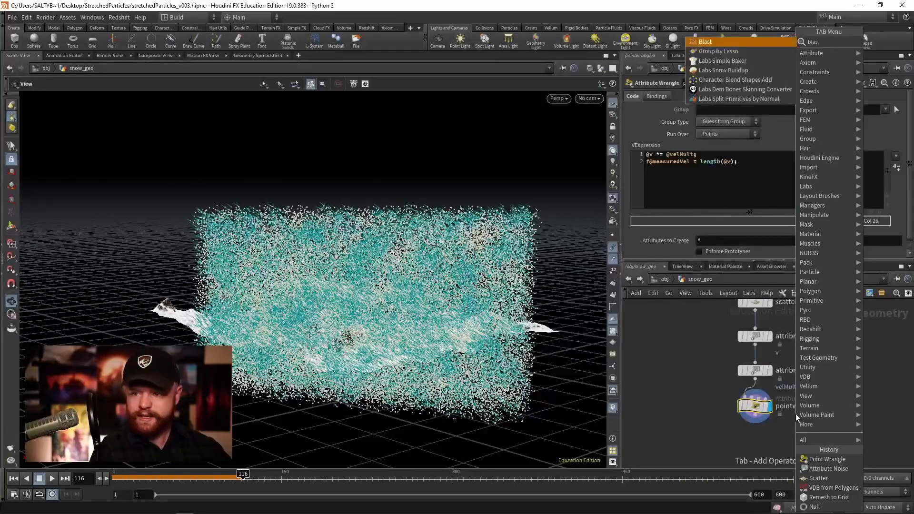
text(blast)
key(Return)
click(721, 96)
text(@)
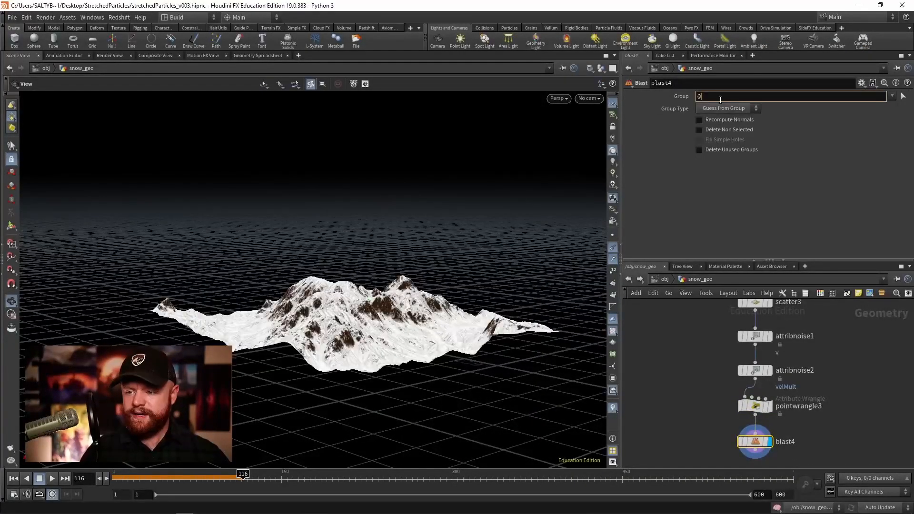
click(755, 406)
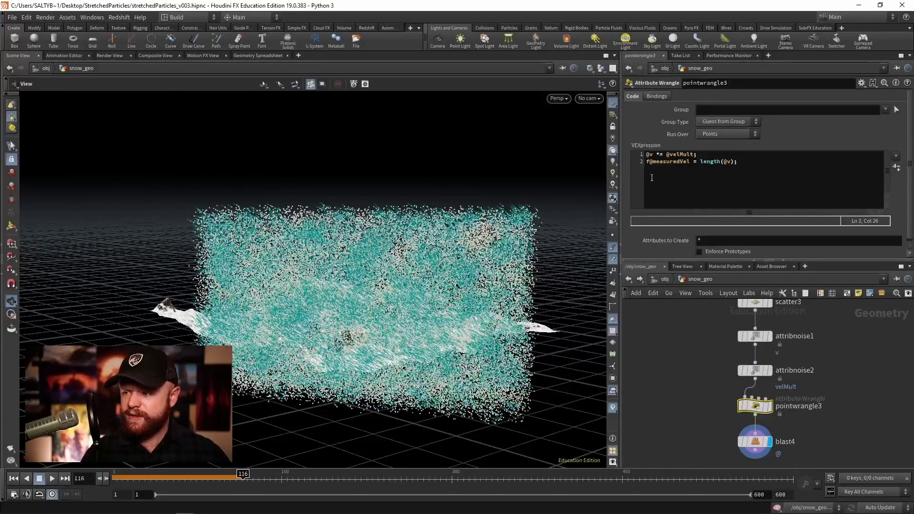
drag(653, 163, 689, 166)
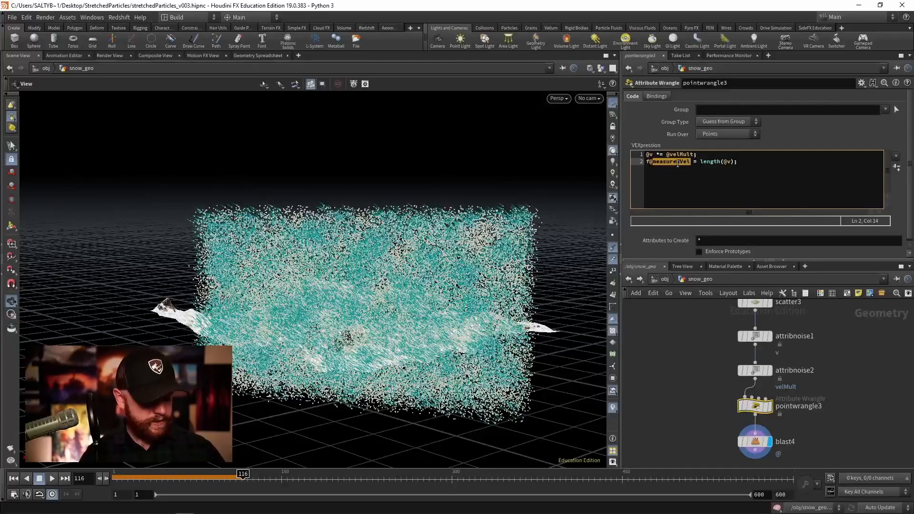
click(755, 441)
click(731, 98)
text(measuredVel)
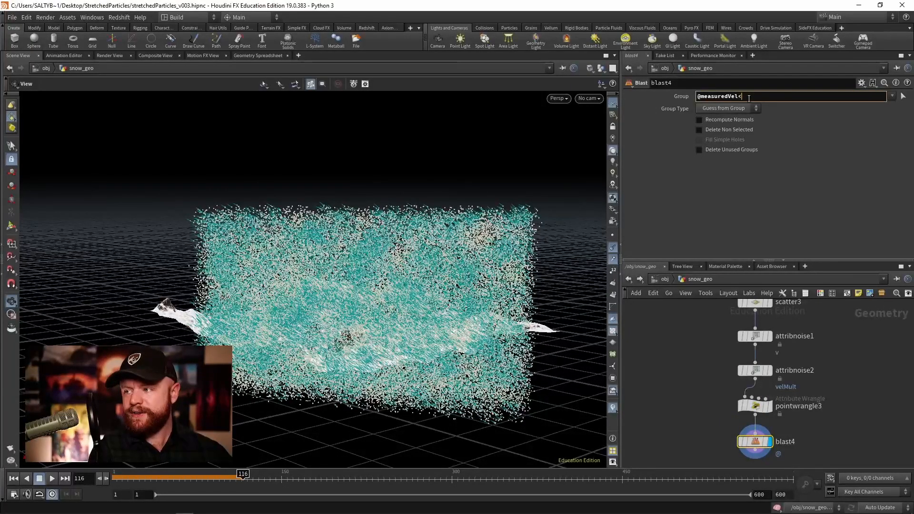
key(Return)
click(747, 107)
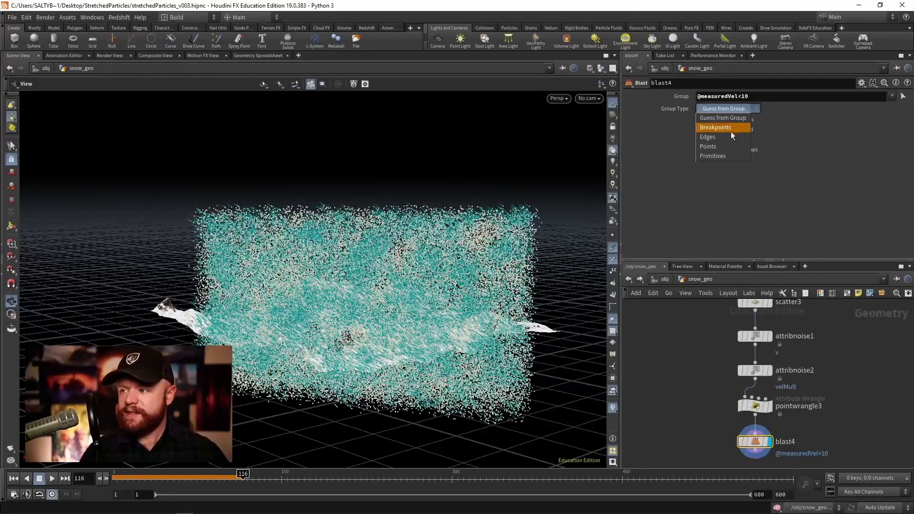
click(727, 143)
scroll(381, 258, up, 5)
scroll(381, 258, down, 5)
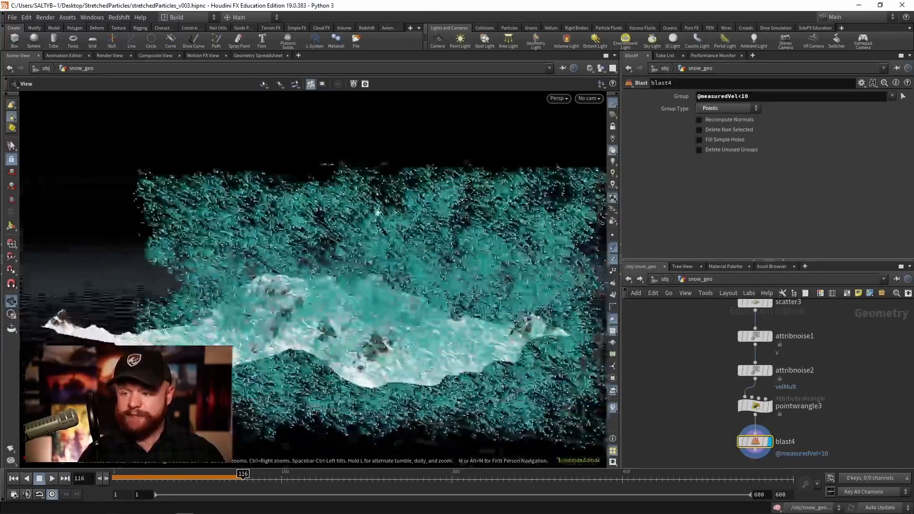
Step: Try measuredVel thresholds of 1, 50 and 80 in the Blast group and compare the remaining points
double_click(752, 96)
text(1)
key(Return)
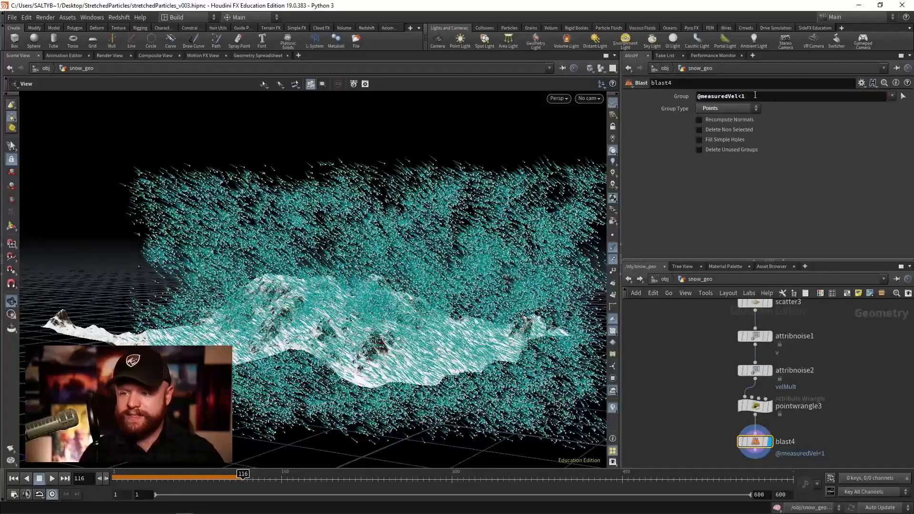
click(743, 97)
text(50)
key(Return)
drag(750, 96, 740, 96)
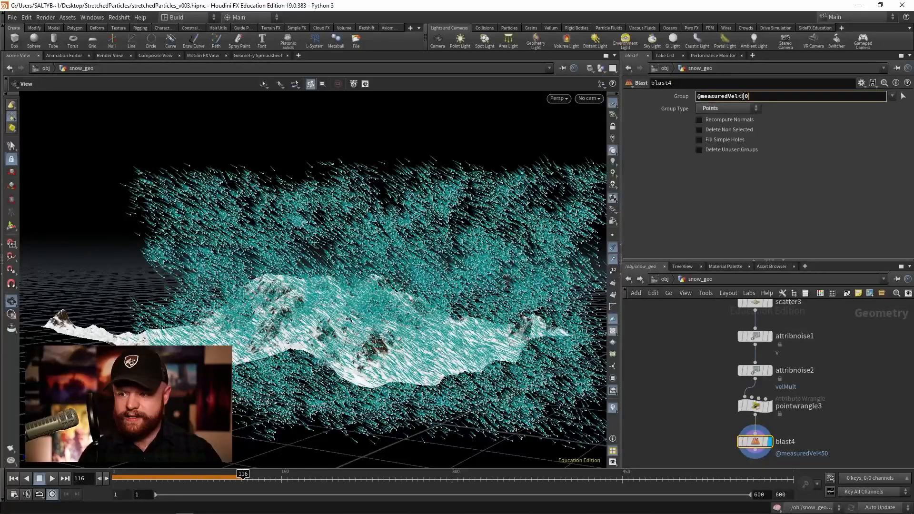
key(Return)
scroll(349, 234, down, 5)
drag(341, 244, 267, 259)
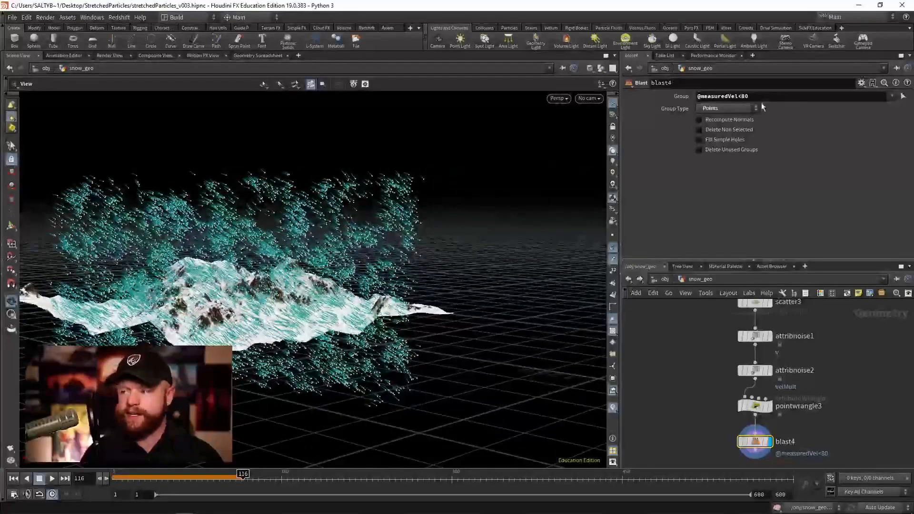
drag(750, 96, 739, 97)
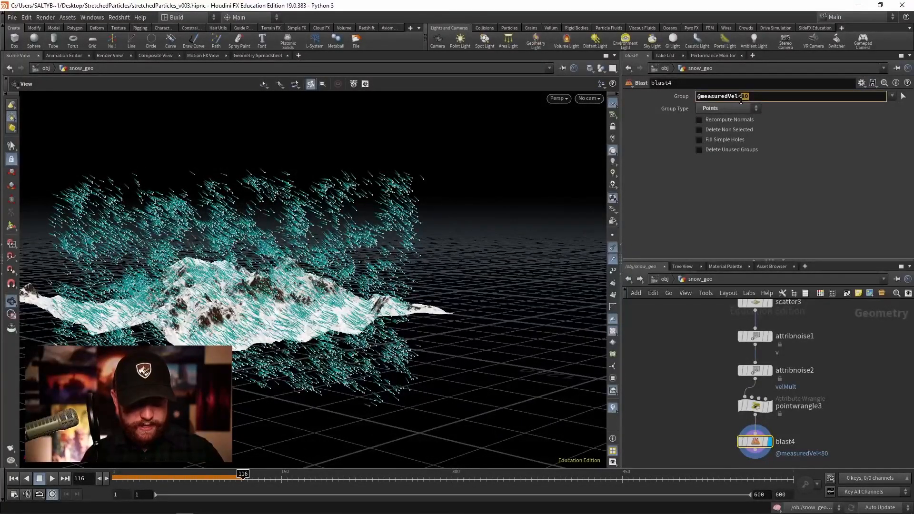
text(75)
key(Return)
drag(404, 204, 472, 269)
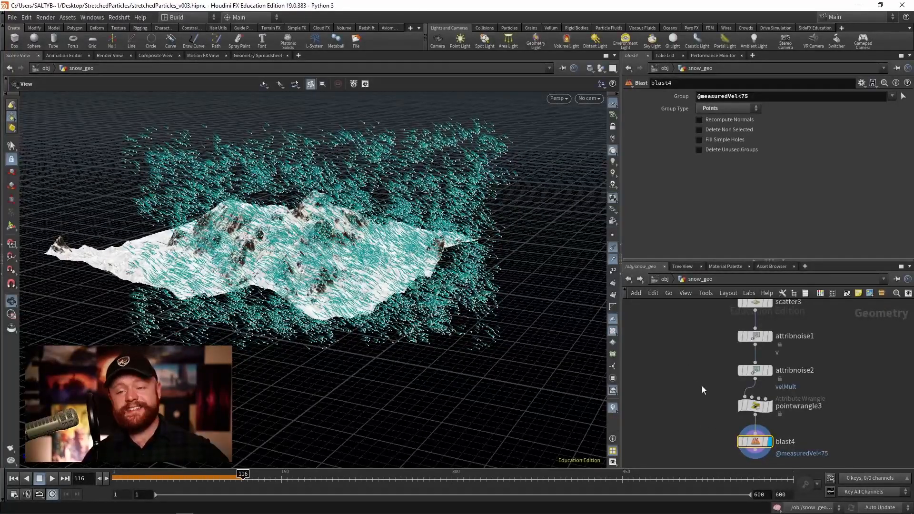
Step: Add and display a Volume Rasterize Attributes node below blast4
key(Tab)
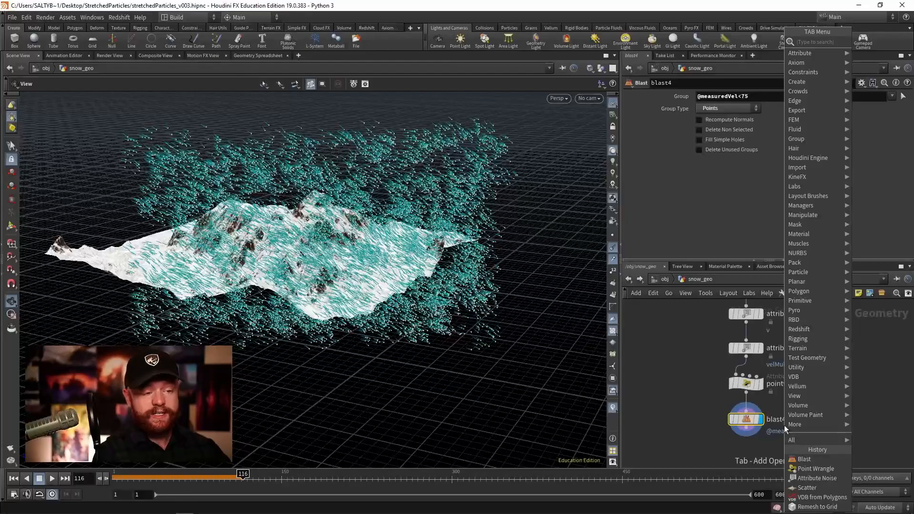
text(rasteri)
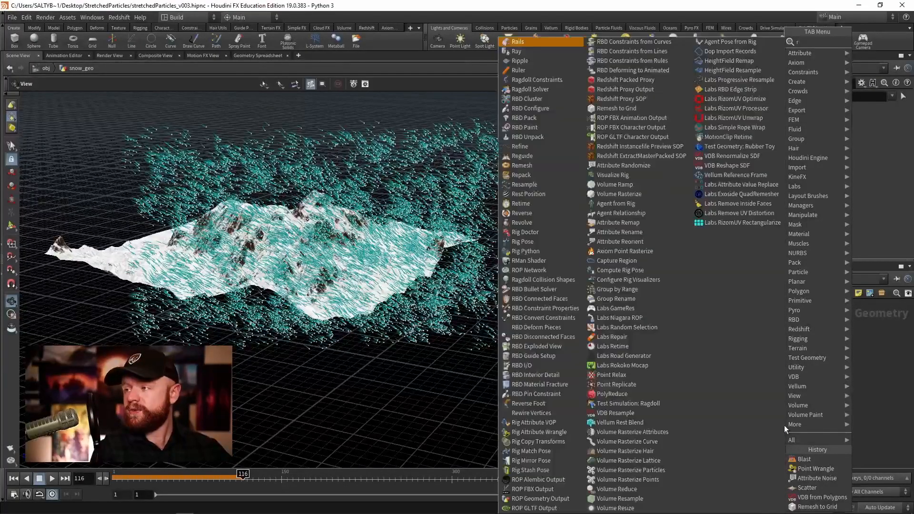
key(Down)
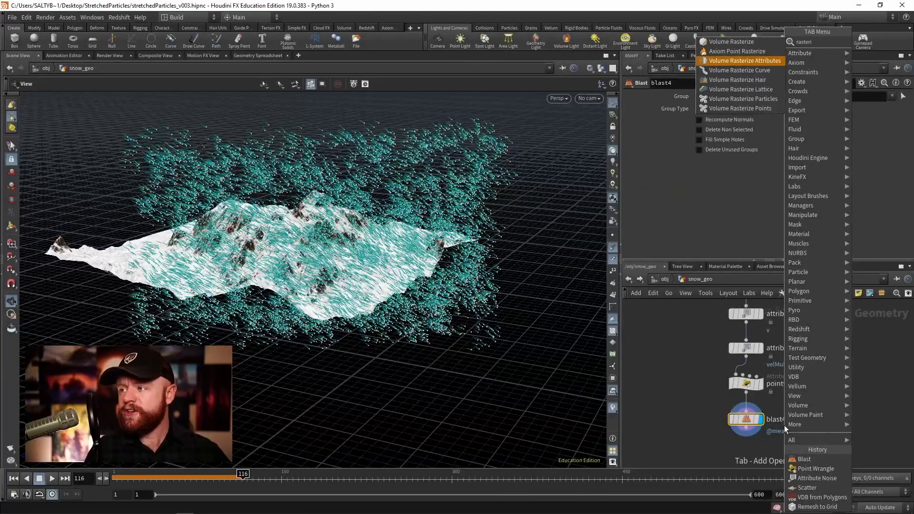
key(Return)
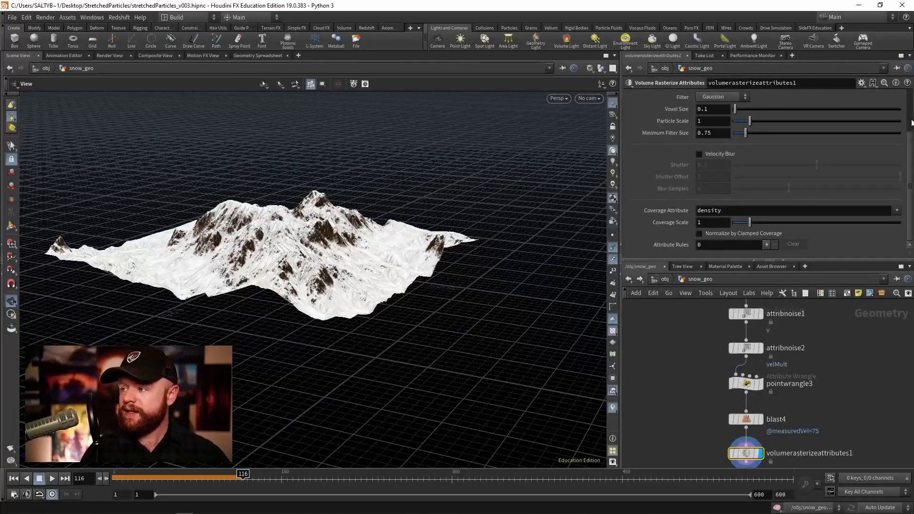
Step: Make volumerasterizeattributes1 rasterize the v attribute with a Voxel Size of 10
scroll(910, 123, up, 3)
click(762, 122)
text(v)
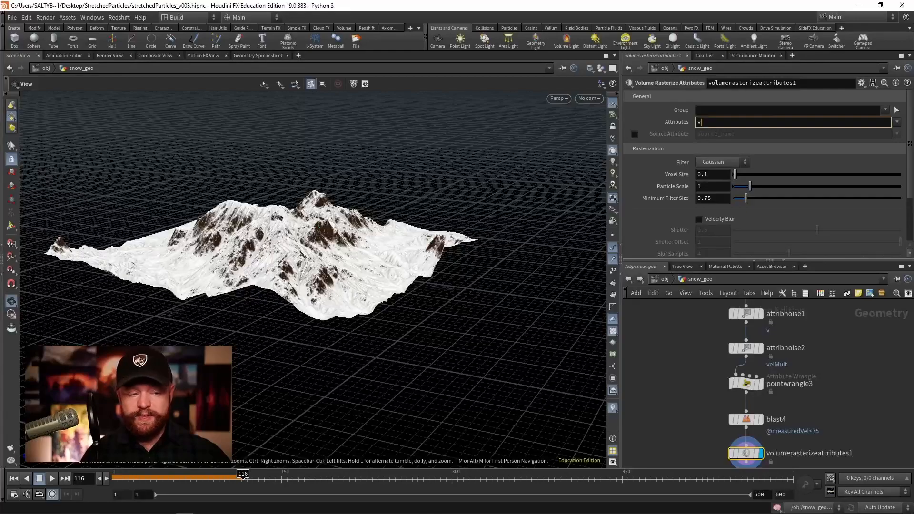
double_click(710, 174)
text(15)
key(Return)
click(721, 122)
text(v)
key(Return)
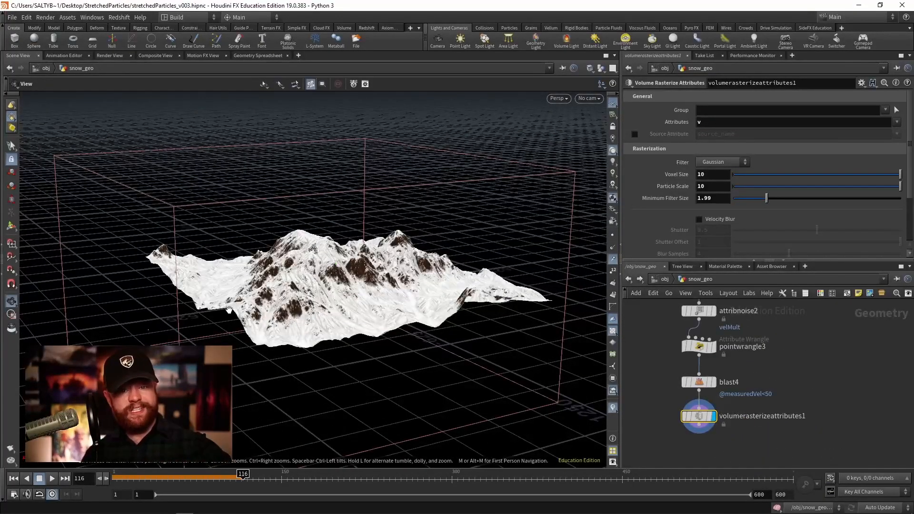
Step: Add a Volume Slice below volumerasterizeattributes1 and set its Visualization Range minimum to -26
middle_click(699, 416)
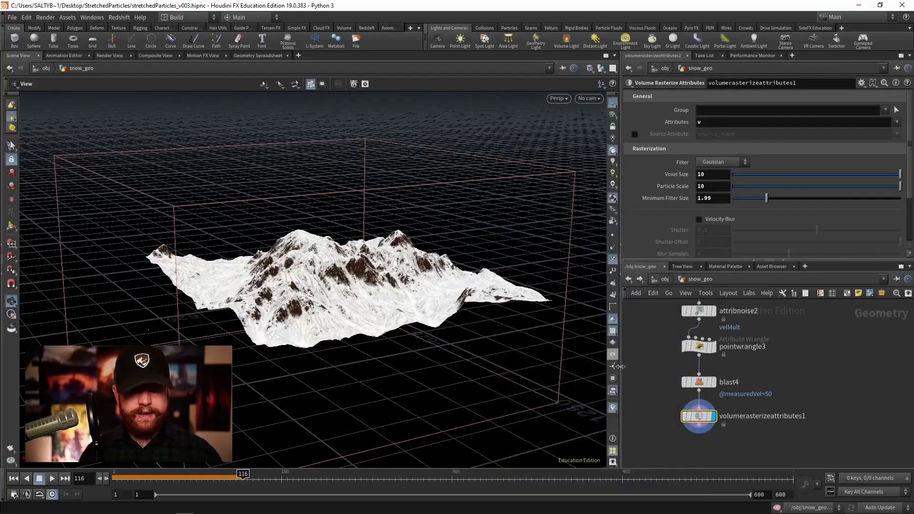
key(Tab)
text(vol sl)
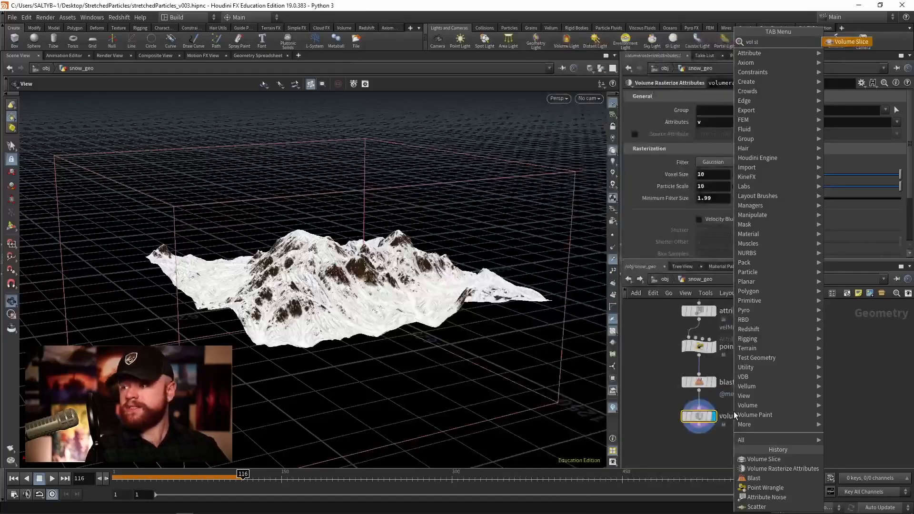
key(Return)
key(Return)
drag(316, 297, 355, 235)
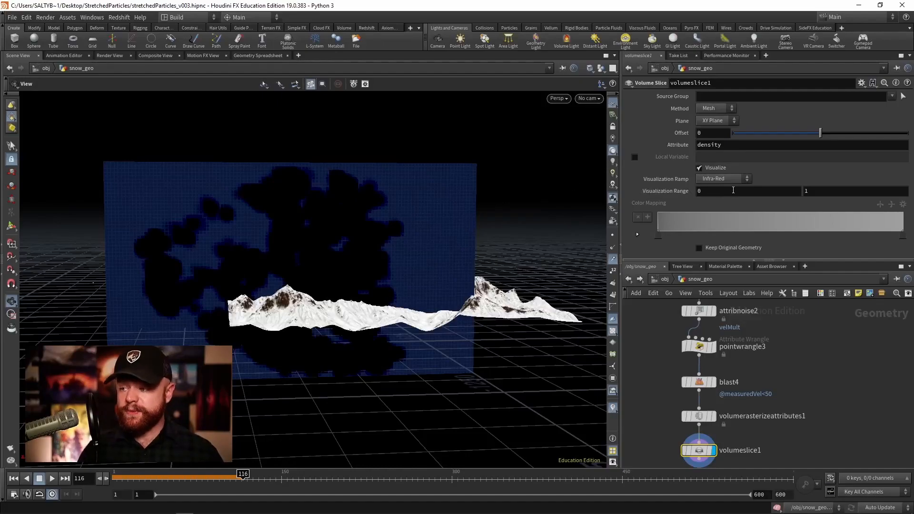
middle_drag(728, 192, 624, 173)
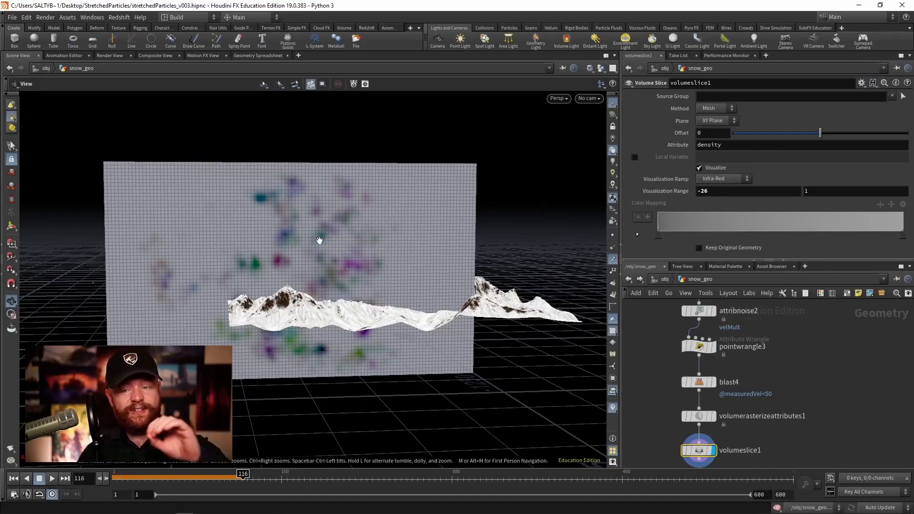
Step: Try a Particle Scale of 20 on volumerasterizeattributes1
drag(654, 396, 713, 420)
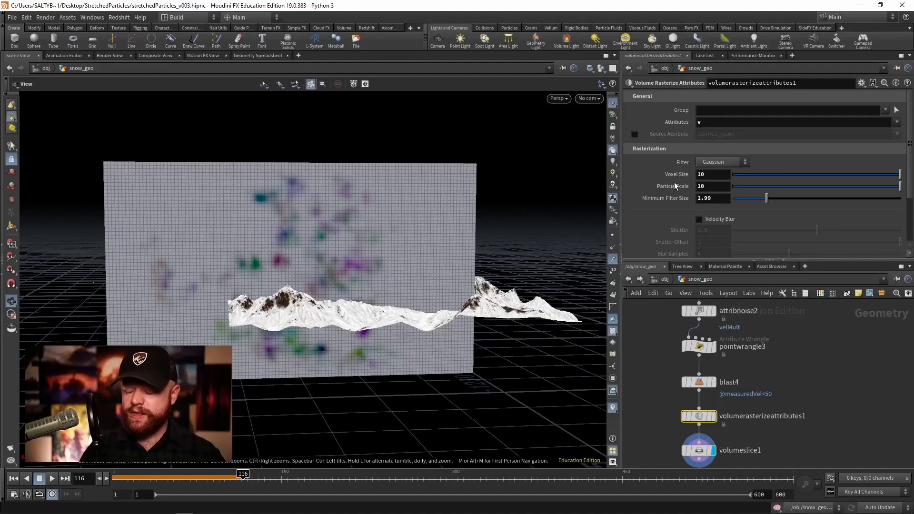
click(698, 186)
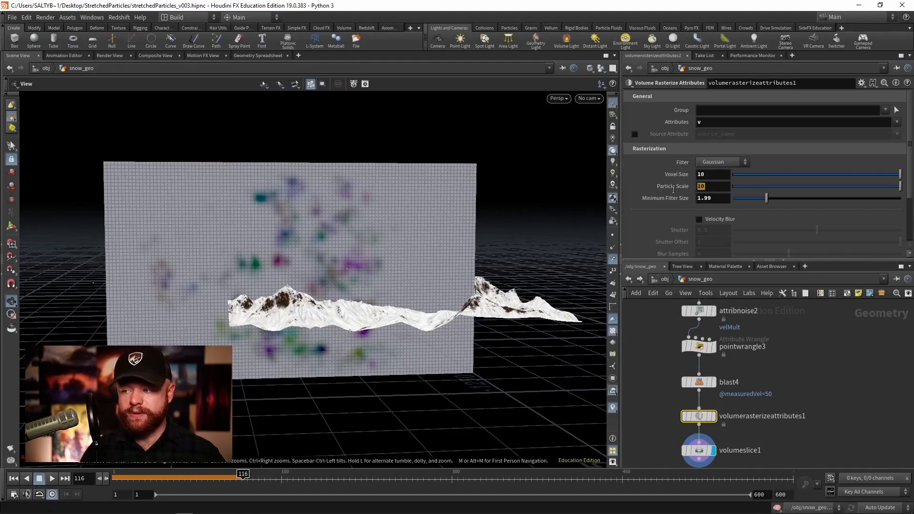
text(20)
key(Return)
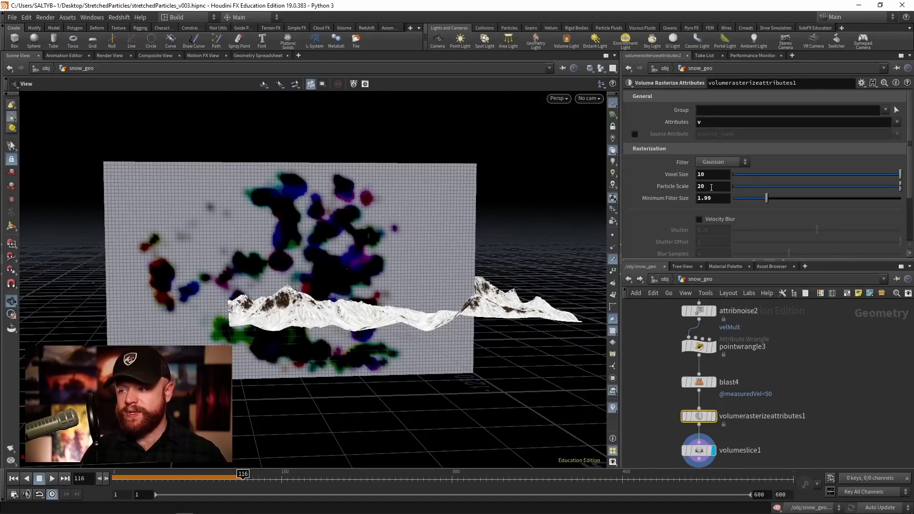
Step: Set volumerasterizeattributes1's Particle Scale to 15 and its Minimum Filter Size to 1.65
click(715, 186)
text(4)
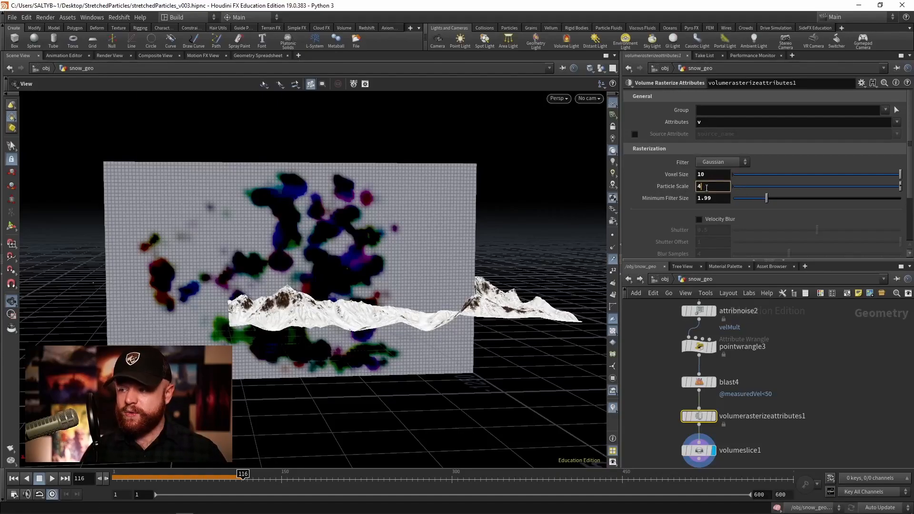
key(BackSpace)
text(15)
key(Return)
mouse_move(765, 198)
mouse_down()
mouse_move(716, 198)
mouse_move(775, 197)
mouse_move(761, 198)
mouse_up()
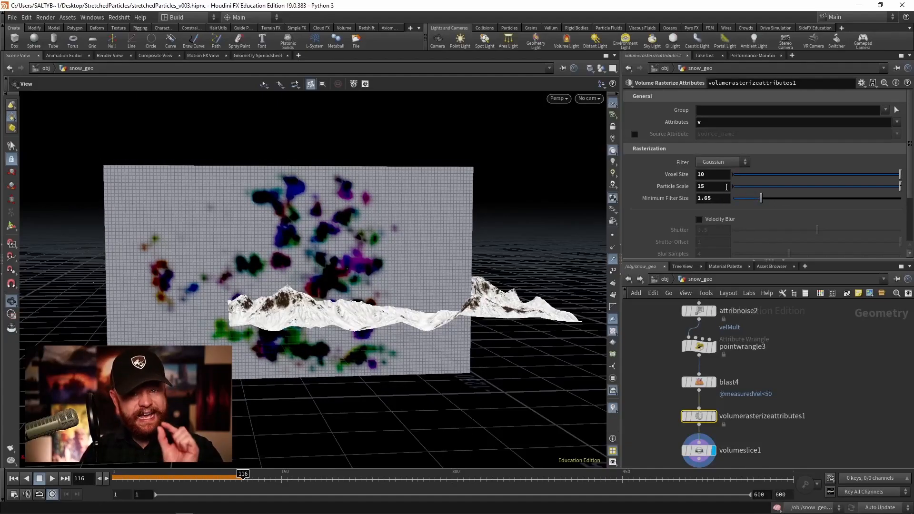
scroll(902, 224, down, 3)
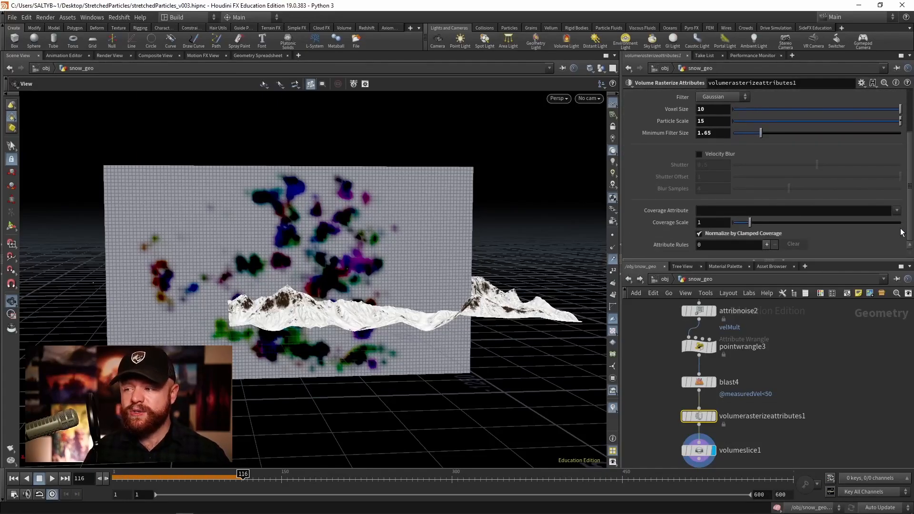
click(707, 211)
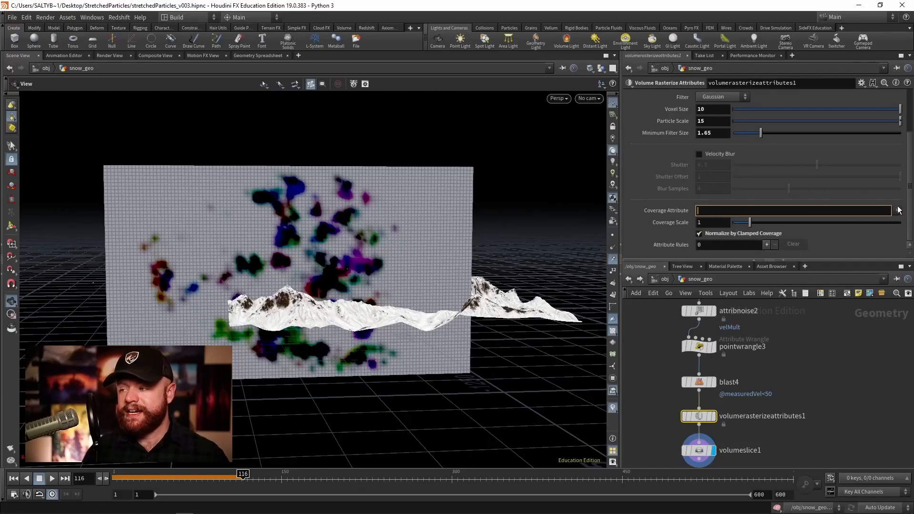
scroll(904, 205, up, 3)
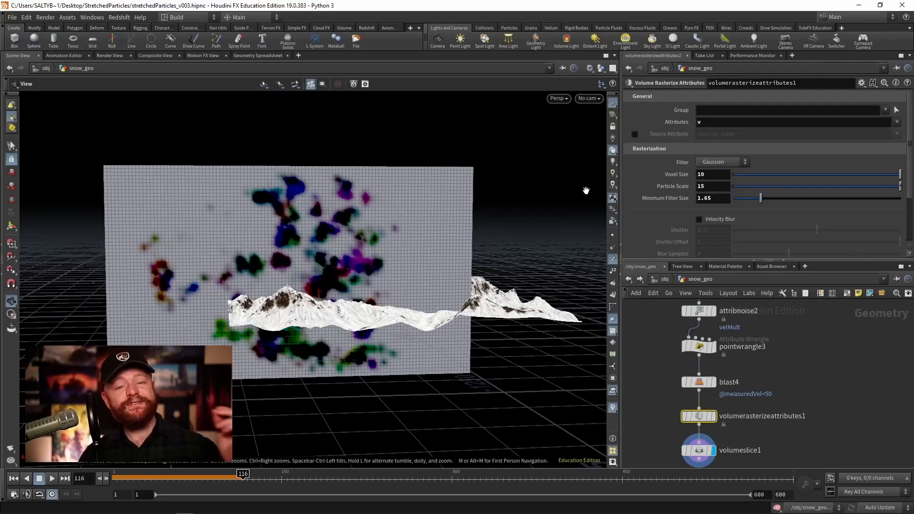
middle_drag(661, 427, 690, 387)
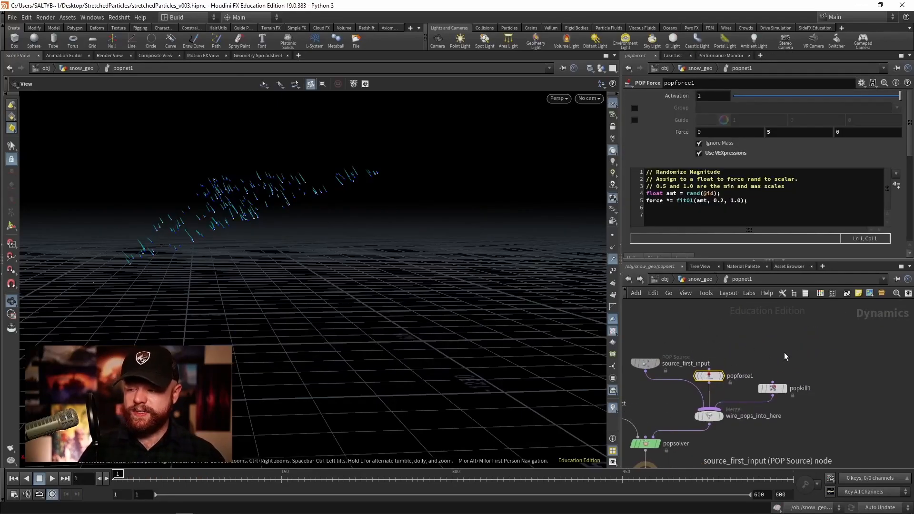
Step: Add a POP Advect by Volumes node inside popnet1, placed to the side of popkill1
key(Tab)
text(adve)
key(Down)
key(Down)
key(Return)
click(779, 349)
drag(780, 351, 832, 372)
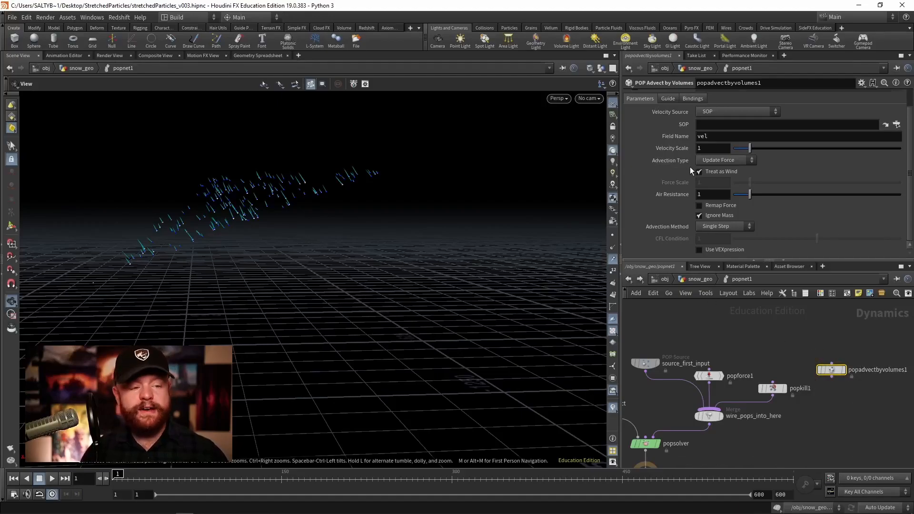
Step: Set popadvectbyvolumes1's Velocity Source to Second Context Geometry and its Field Name to v
click(725, 114)
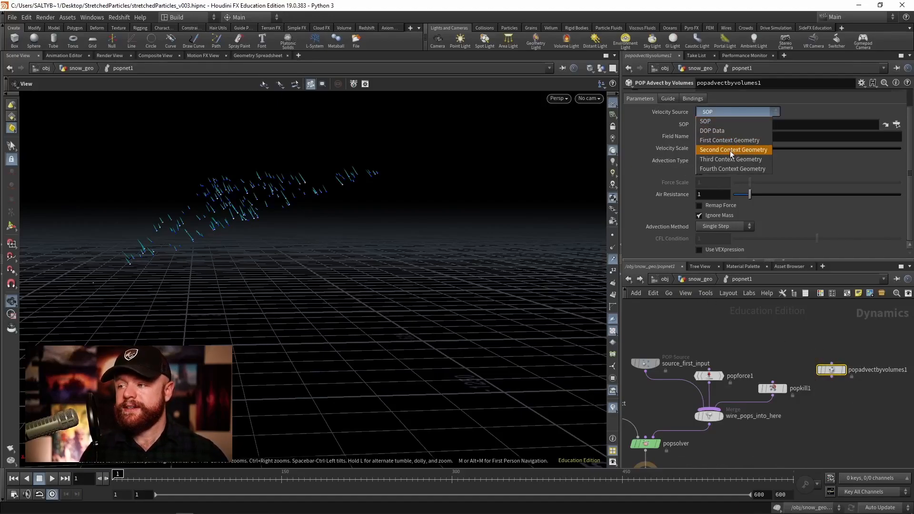
click(738, 150)
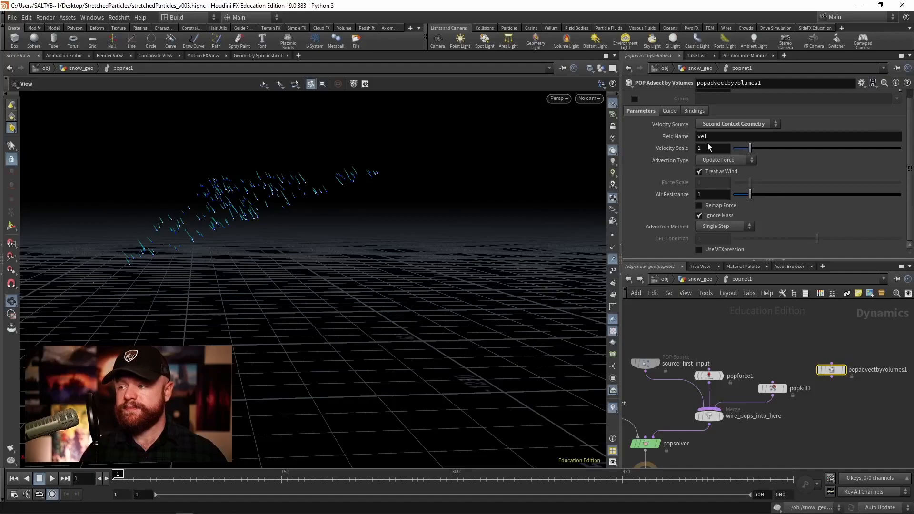
drag(711, 137, 675, 139)
text(v)
key(Return)
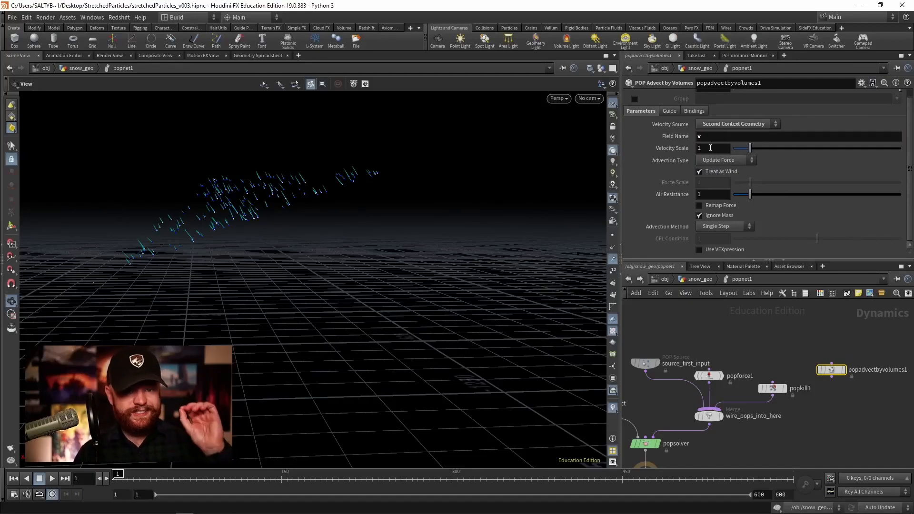
Step: Try a Velocity Scale of 10 on popadvectbyvolumes1 and scrub the simulation to preview the particles
click(710, 149)
text(0)
key(Return)
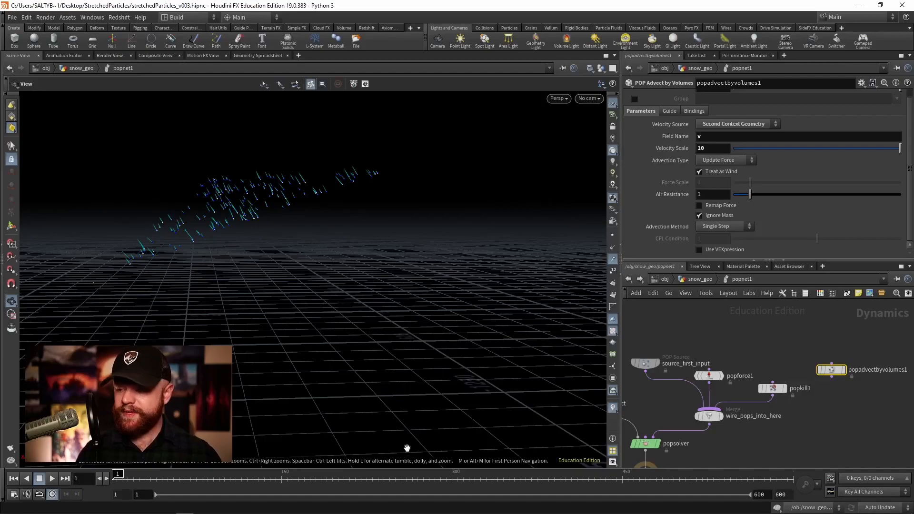
drag(124, 475, 189, 476)
drag(310, 298, 231, 321)
mouse_move(141, 477)
mouse_down()
mouse_move(124, 477)
mouse_move(248, 478)
mouse_up()
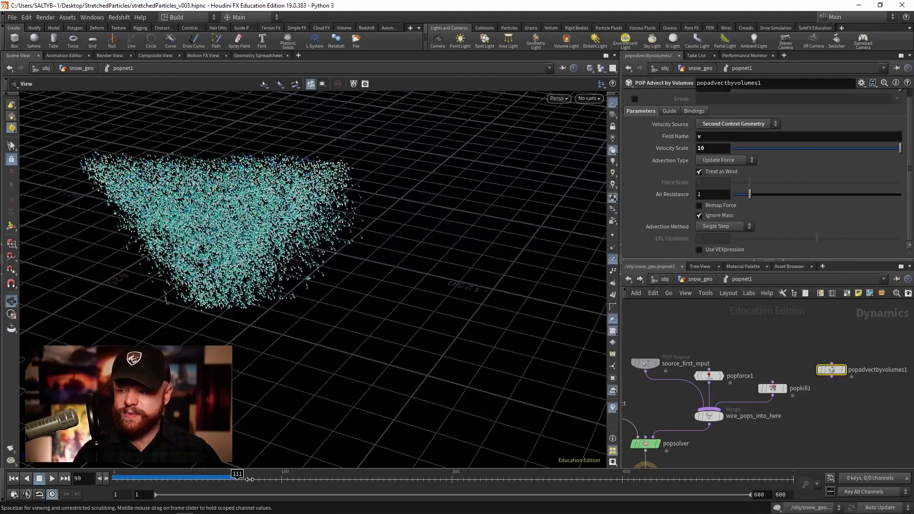
Step: Connect popadvectbyvolumes1 to the wire_pops_into_here merge and preview the simulation from the first frame
drag(832, 377, 714, 409)
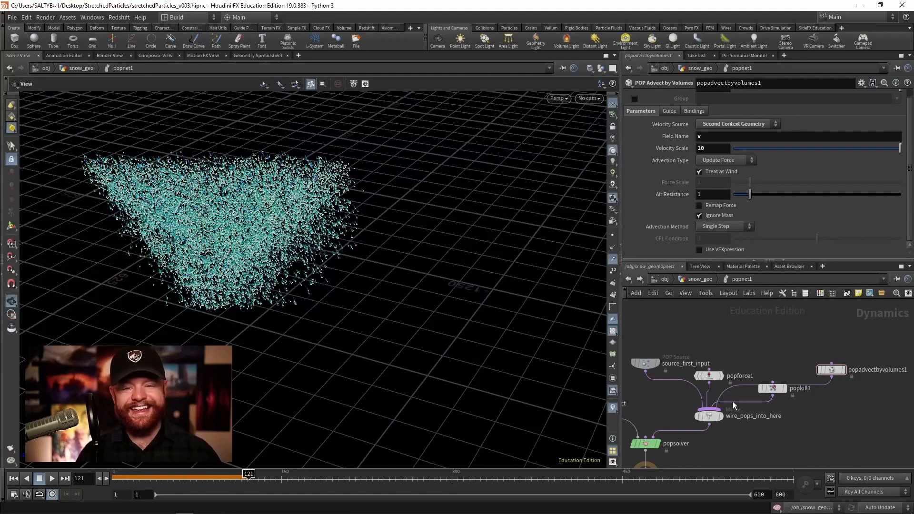
click(15, 479)
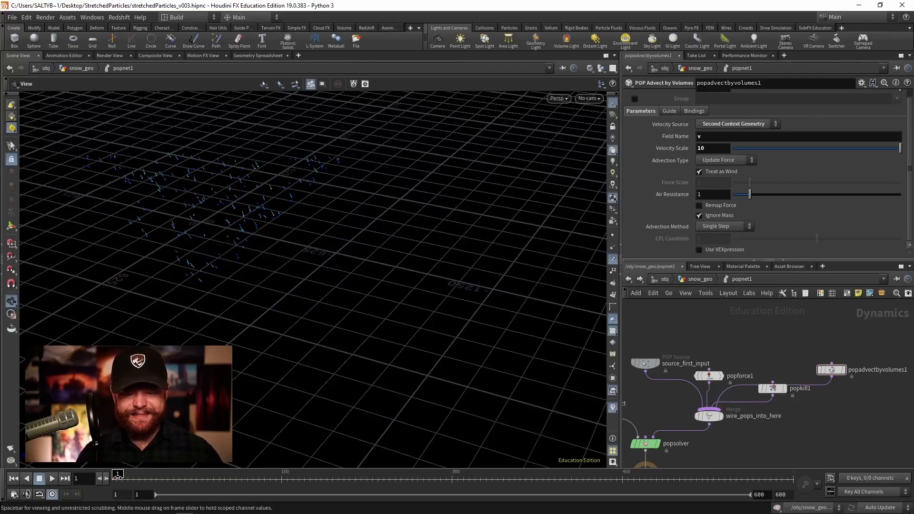
click(143, 480)
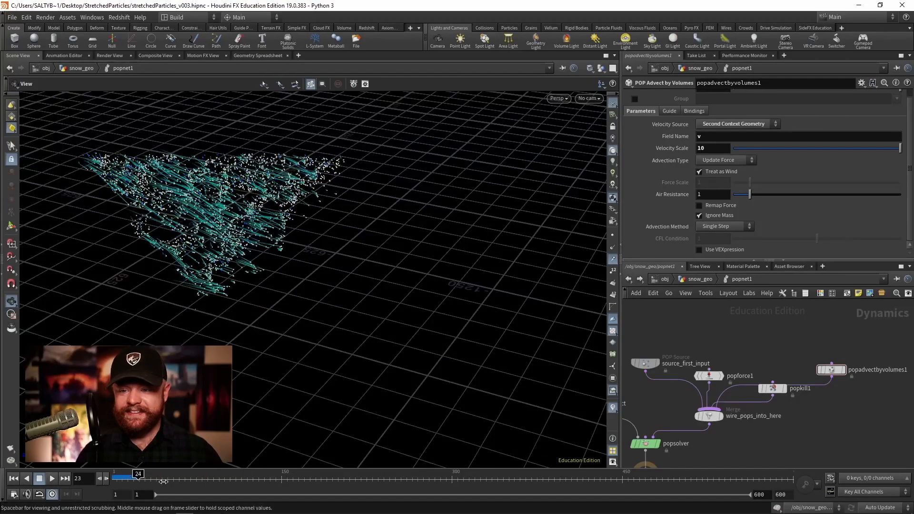
drag(170, 483, 221, 483)
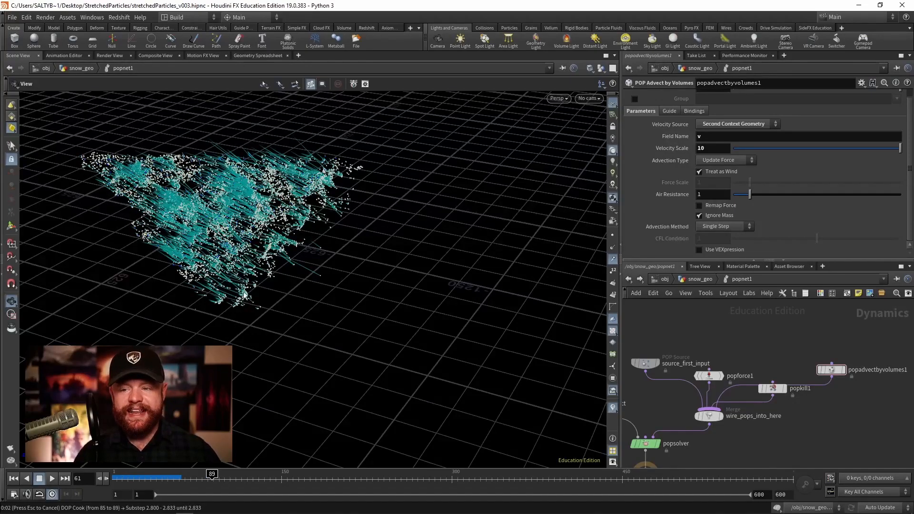
mouse_move(246, 296)
mouse_down()
mouse_move(267, 226)
mouse_move(315, 233)
mouse_move(116, 265)
mouse_move(315, 249)
mouse_up()
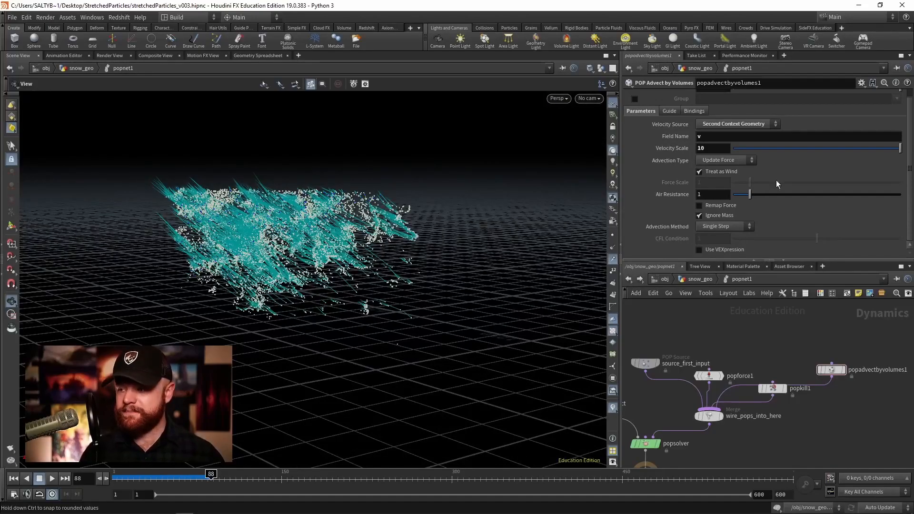
Step: Set popadvectbyvolumes1's Velocity Scale to 1 and scrub through the simulation again
double_click(718, 149)
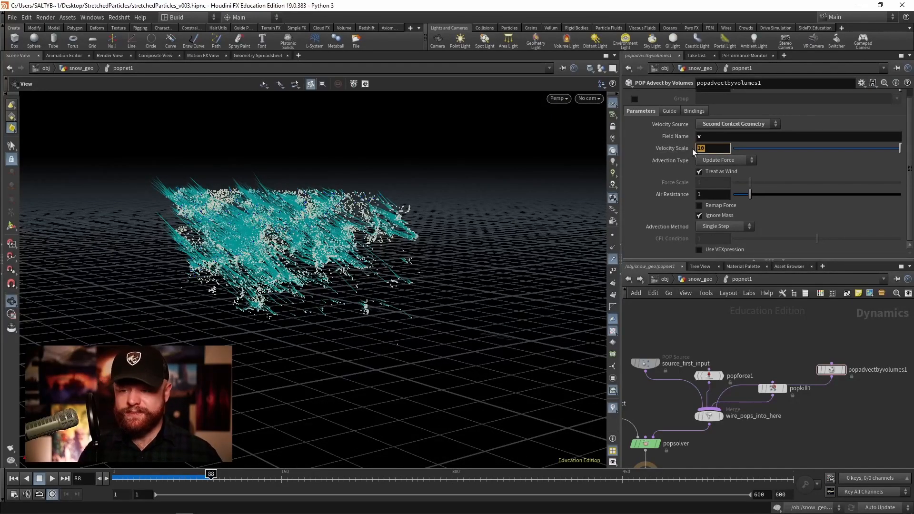
text(1)
key(Return)
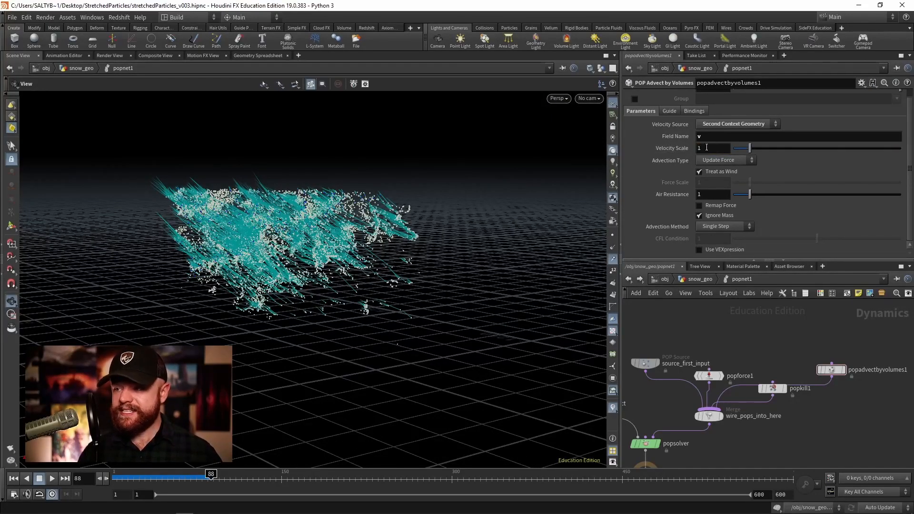
click(138, 479)
drag(138, 479, 143, 479)
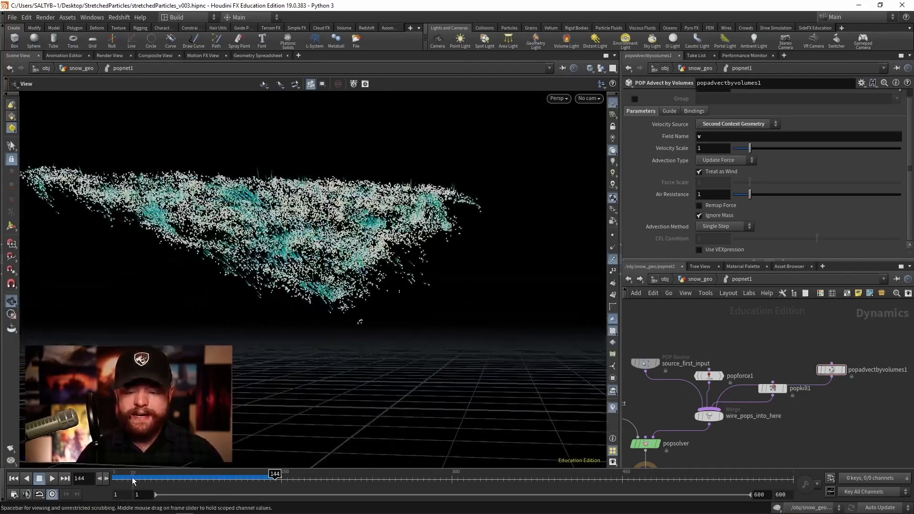
drag(134, 479, 229, 475)
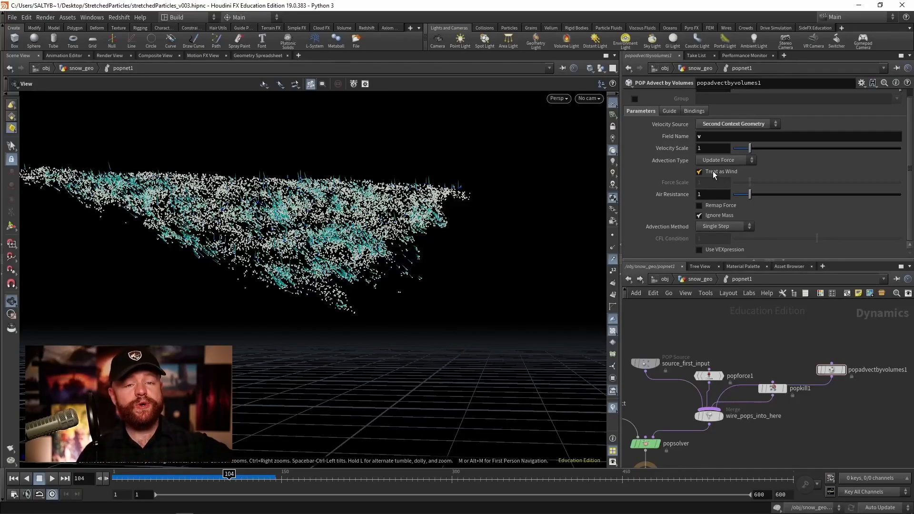
Step: Turn off Treat as Wind on popadvectbyvolumes1, previewing the result, and set its Force Scale to 3
mouse_move(714, 174)
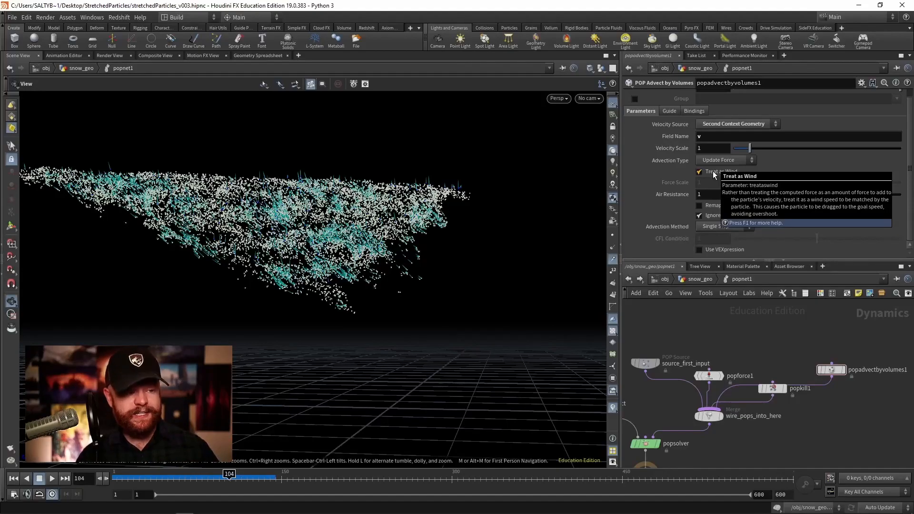
click(714, 173)
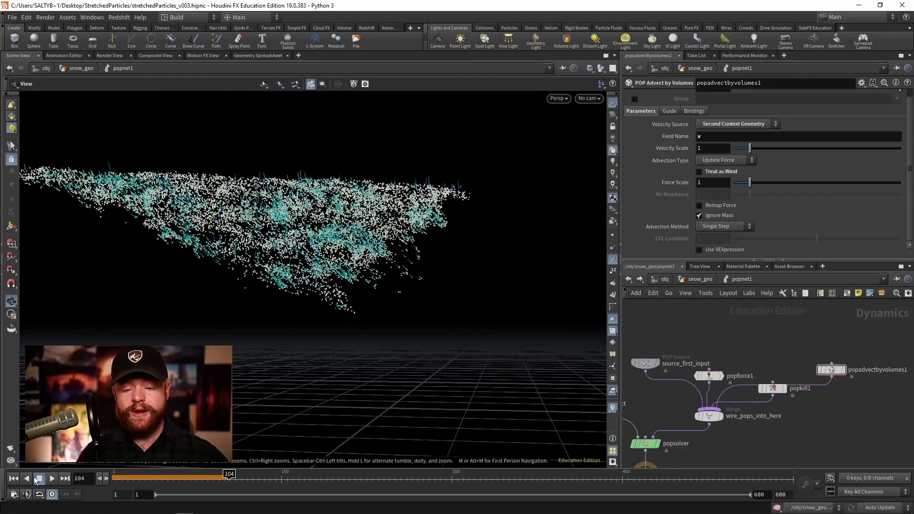
click(14, 478)
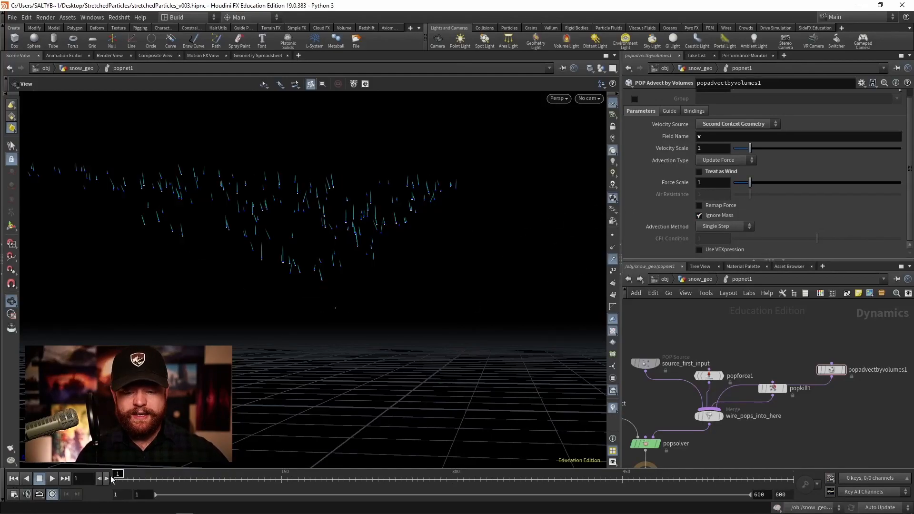
mouse_move(134, 477)
mouse_down()
mouse_move(205, 477)
mouse_move(133, 480)
mouse_move(194, 479)
mouse_up()
double_click(703, 183)
text(3)
key(Return)
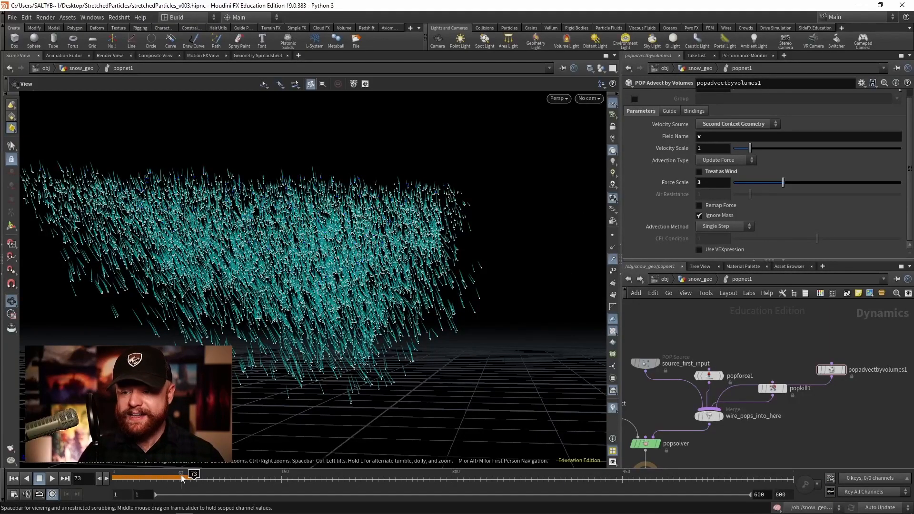
Step: Add a POP Drag node near popadvectbyvolumes1 and connect it to the wire_pops_into_here merge
middle_drag(805, 359, 741, 354)
key(Tab)
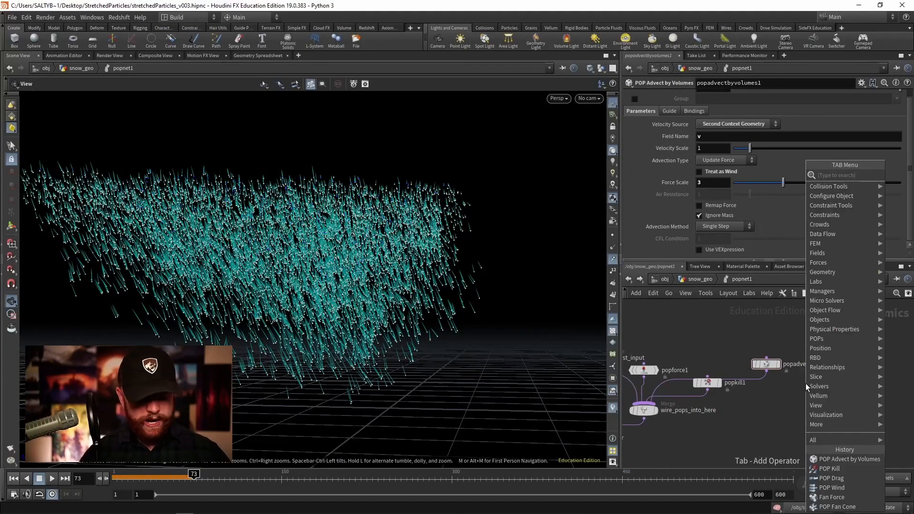
text(pop drag)
key(Return)
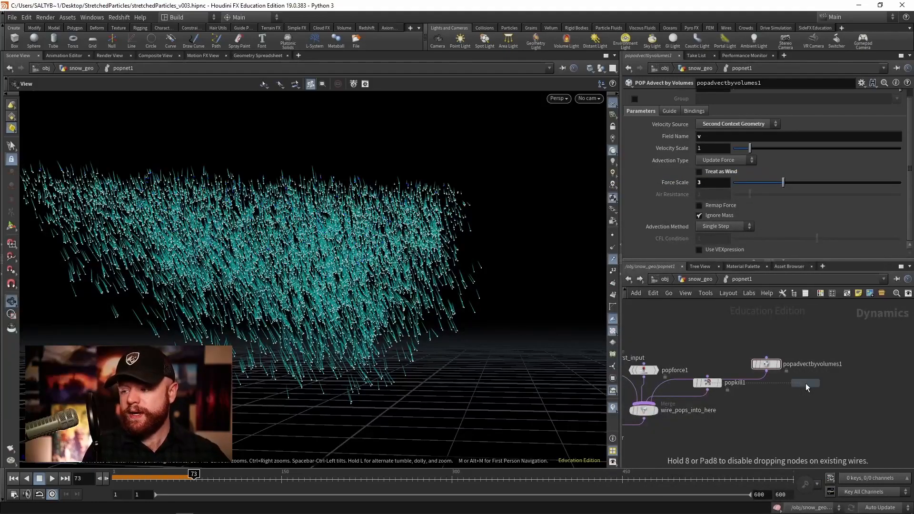
click(805, 384)
drag(807, 392, 645, 403)
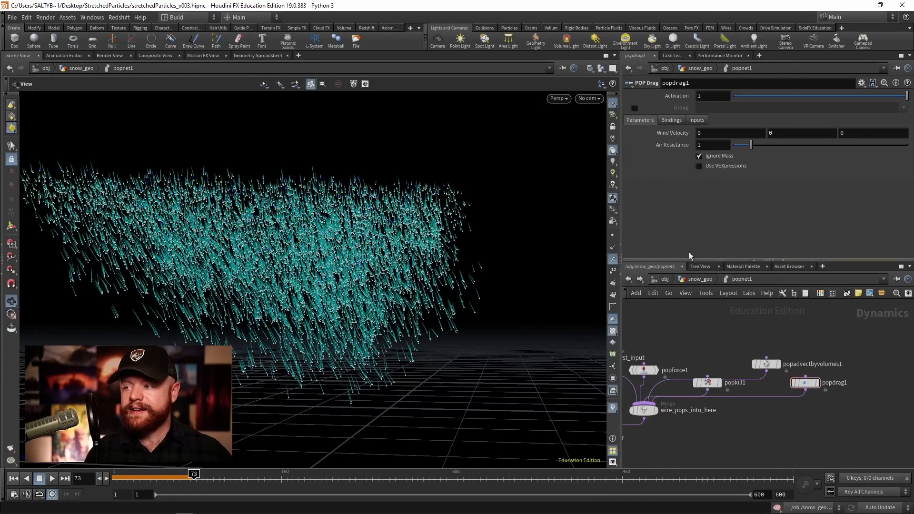
Step: Set popdrag1's Air Resistance to 0.01 and go back up to the snow_geo network at frame 1
text(.01)
key(Return)
click(22, 476)
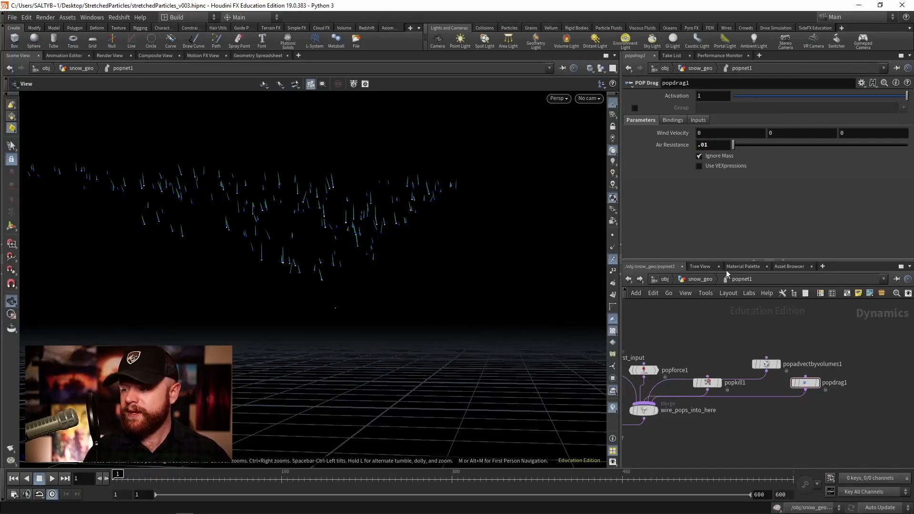
key(u)
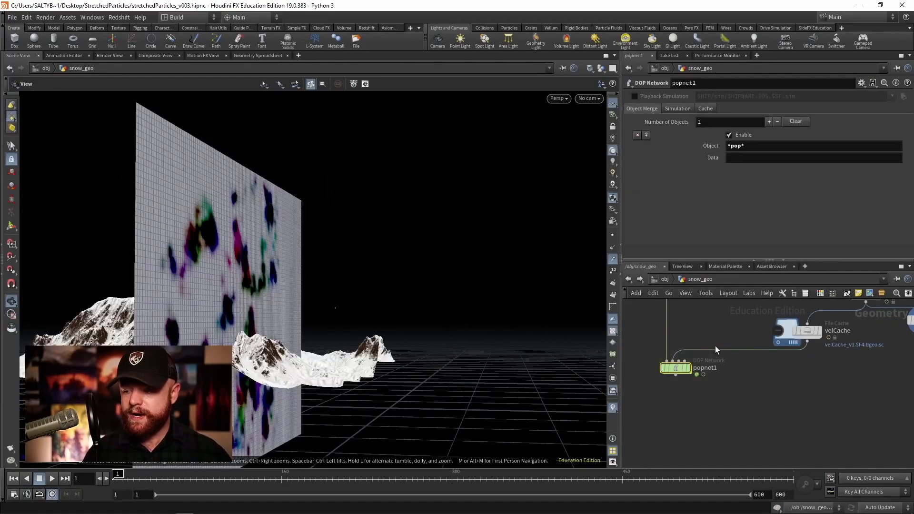
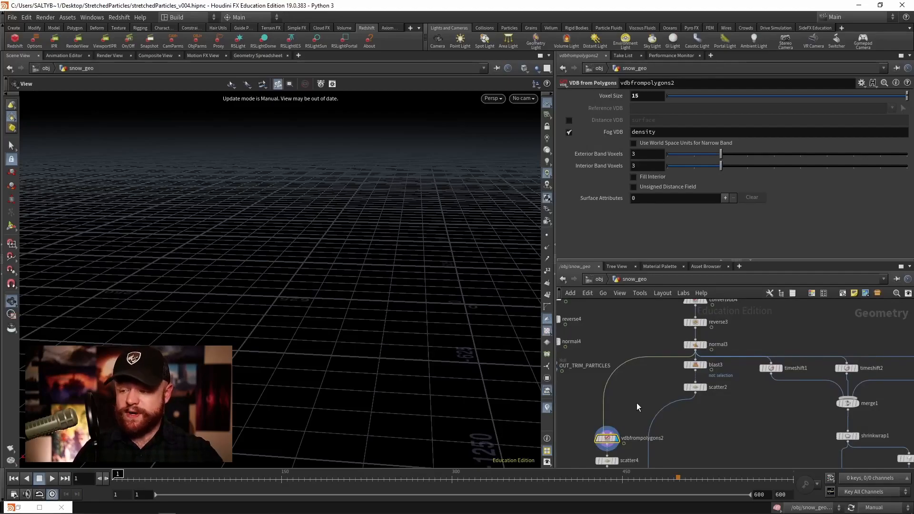
Step: Switch the scene's update mode to Auto Update so that vdbfrompolygons2's fog volume is cooked
middle_drag(637, 404, 660, 387)
drag(603, 409, 646, 430)
middle_drag(644, 411, 650, 392)
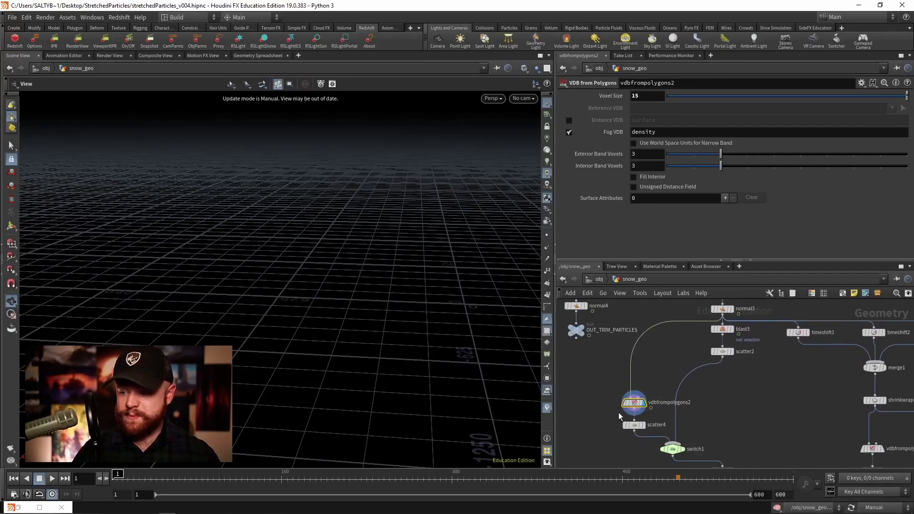
click(883, 508)
click(878, 479)
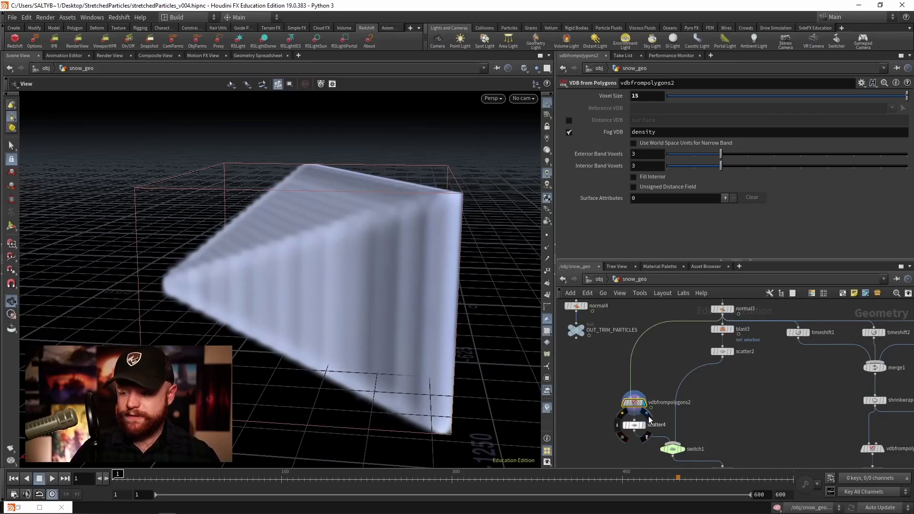
Step: Display the points of scatter4 and open switch1's parameters to check its scatter inputs
click(645, 425)
drag(602, 426, 648, 435)
middle_drag(713, 427, 681, 395)
drag(695, 400, 634, 427)
scroll(658, 403, up, 2)
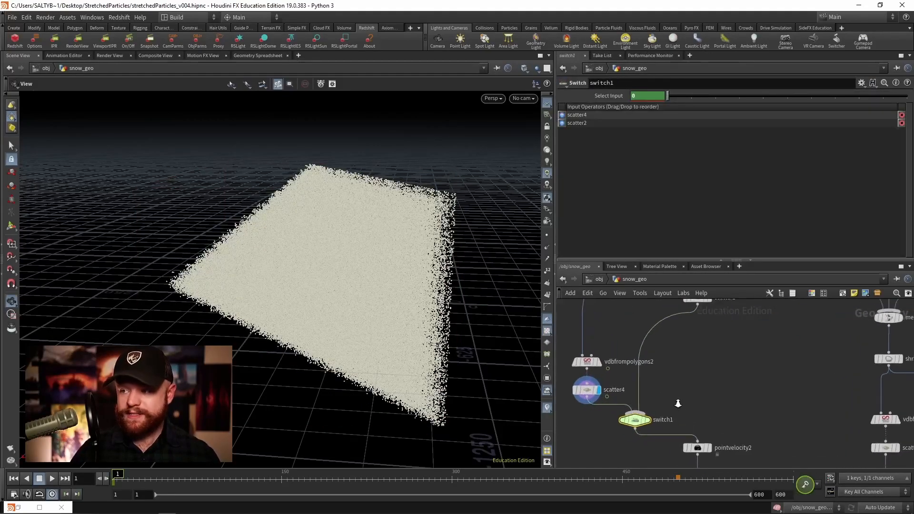
Step: Examine the snow_geo network from scatter2 down to popnet1, including the Const. Birth Rate of source_first_input
middle_drag(677, 402, 696, 398)
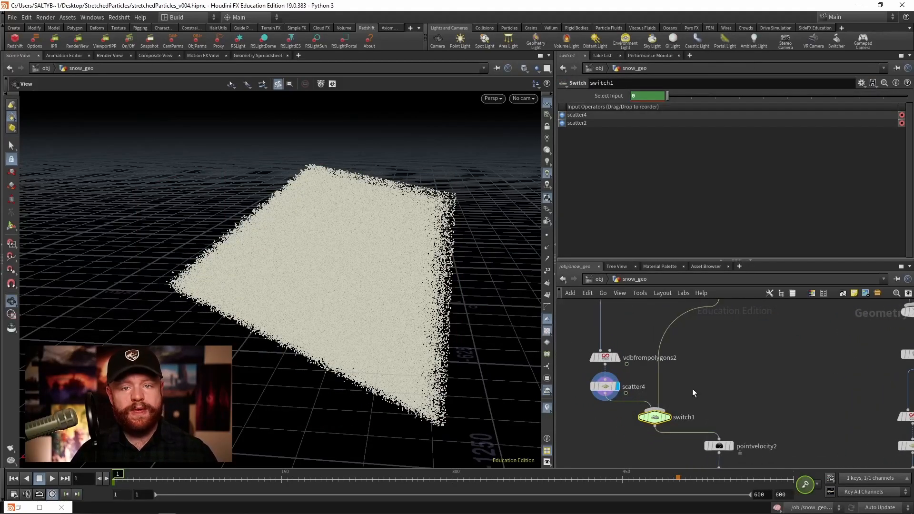
middle_drag(716, 359, 689, 428)
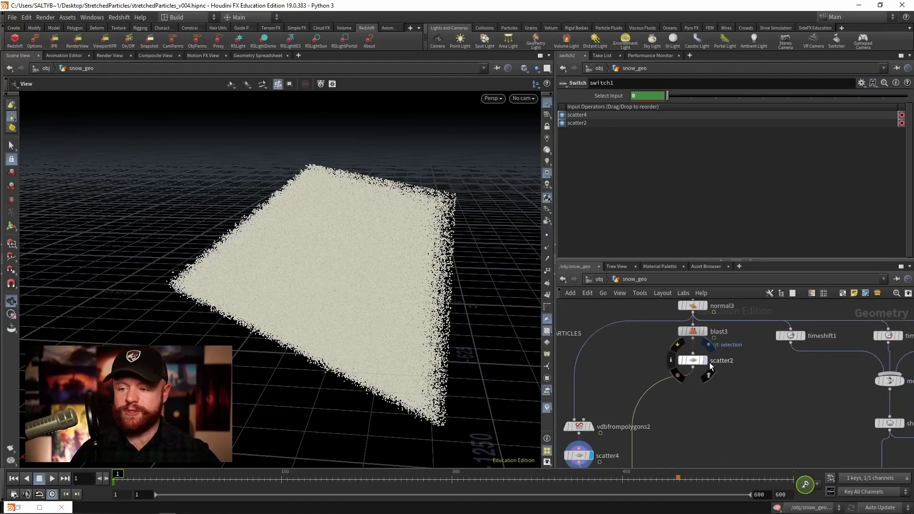
click(706, 360)
middle_drag(695, 403, 718, 374)
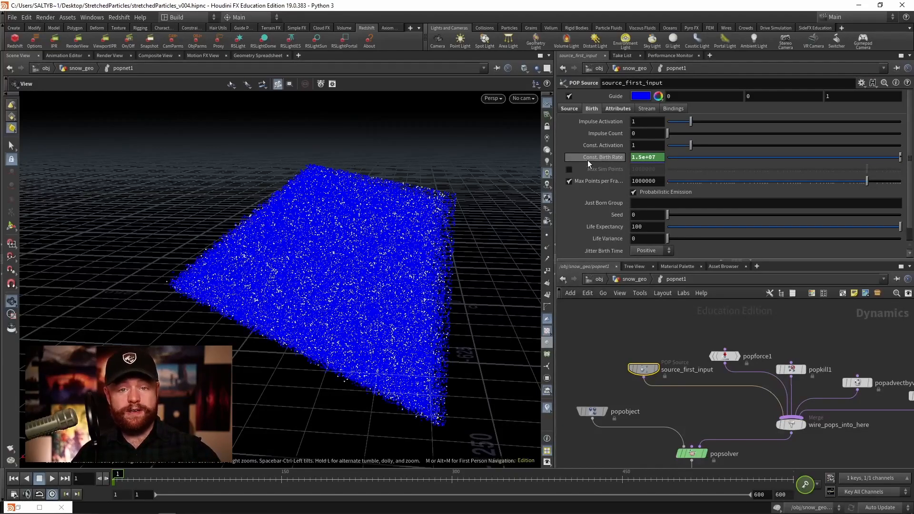
mouse_move(589, 164)
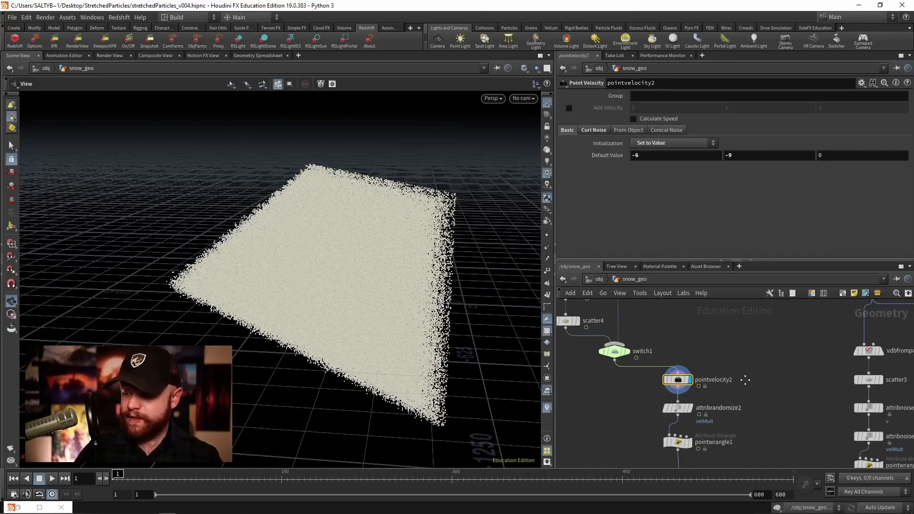
middle_drag(731, 367, 695, 353)
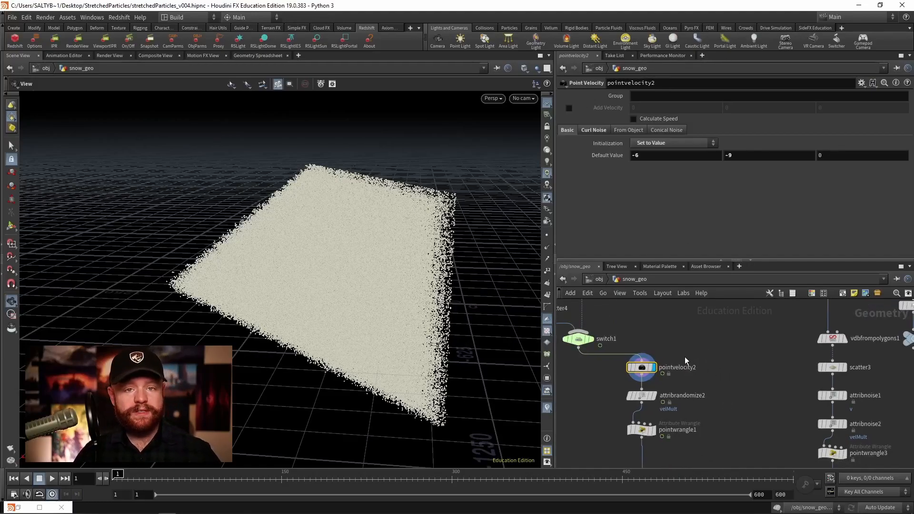
middle_drag(718, 408, 683, 301)
middle_drag(666, 408, 660, 369)
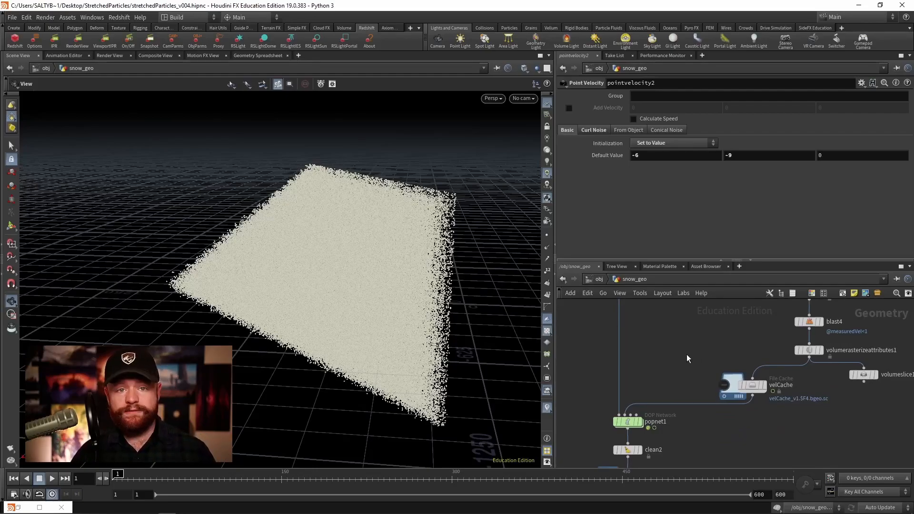
middle_drag(691, 353, 672, 365)
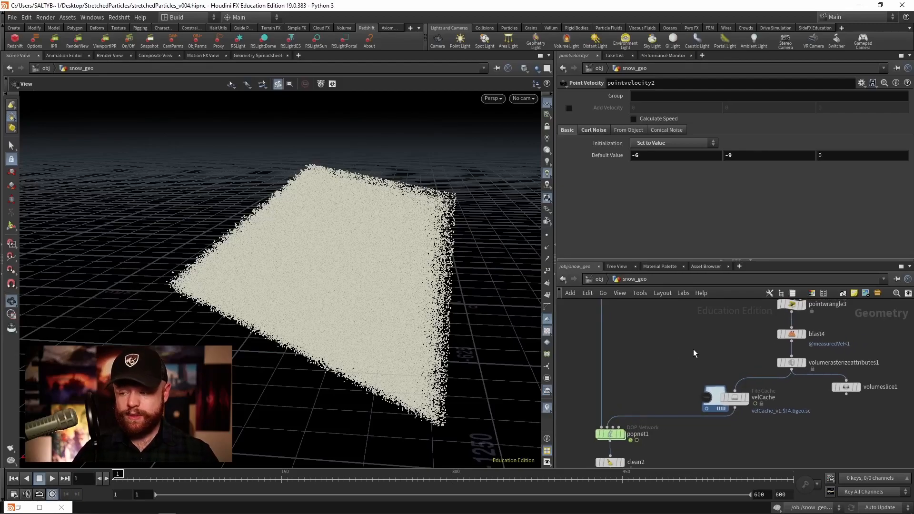